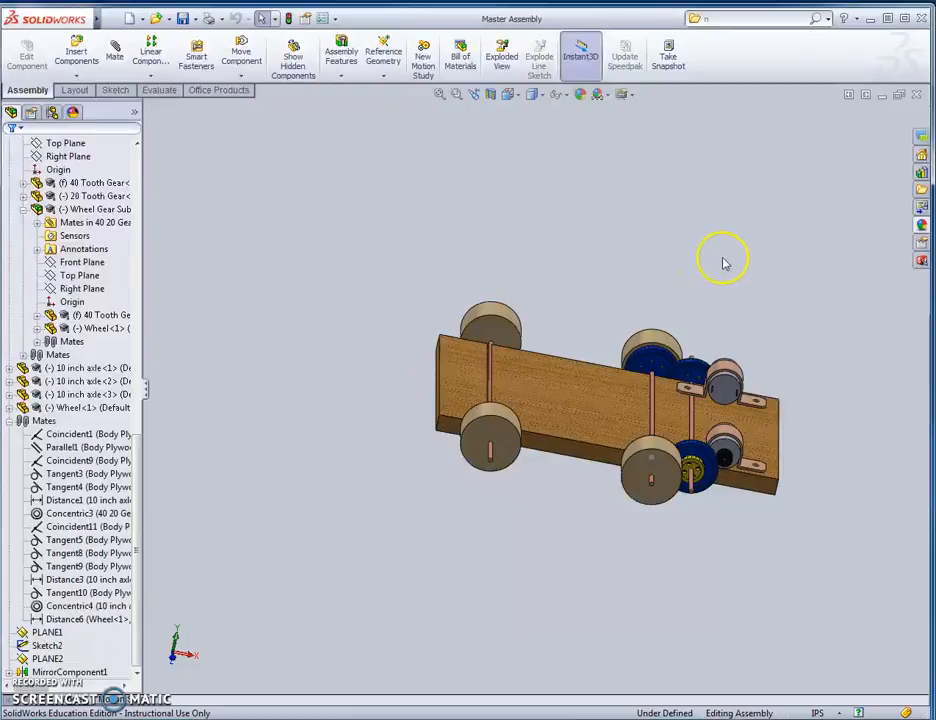
Step: Examine the master assembly's plywood body, wheels, axles, gears and bracket-mounted motors from several angles and up close
middle_drag(727, 261, 706, 286)
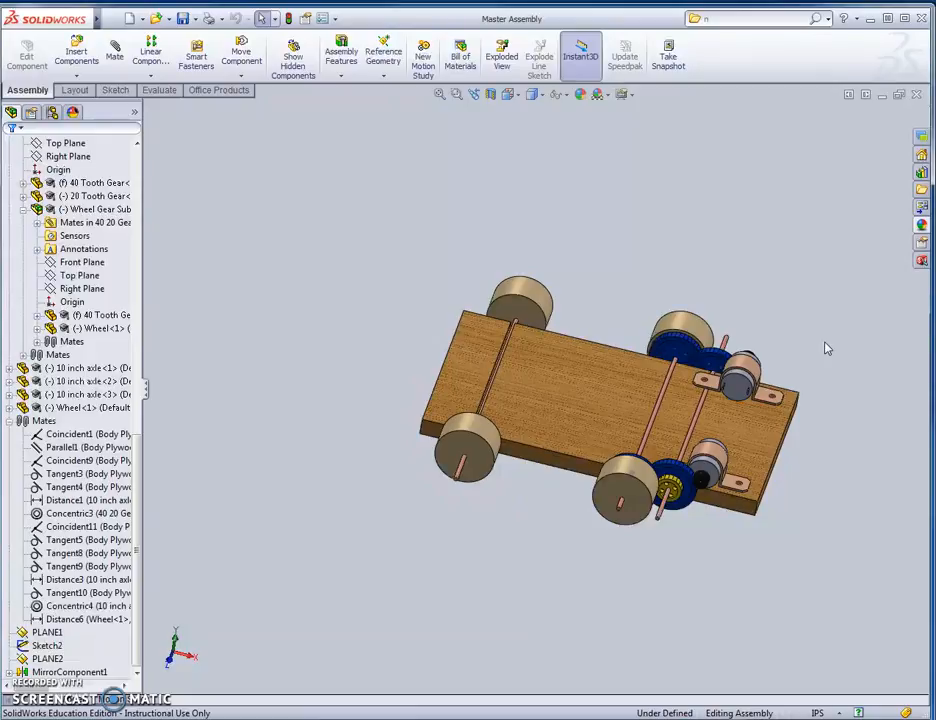
middle_drag(826, 348, 863, 457)
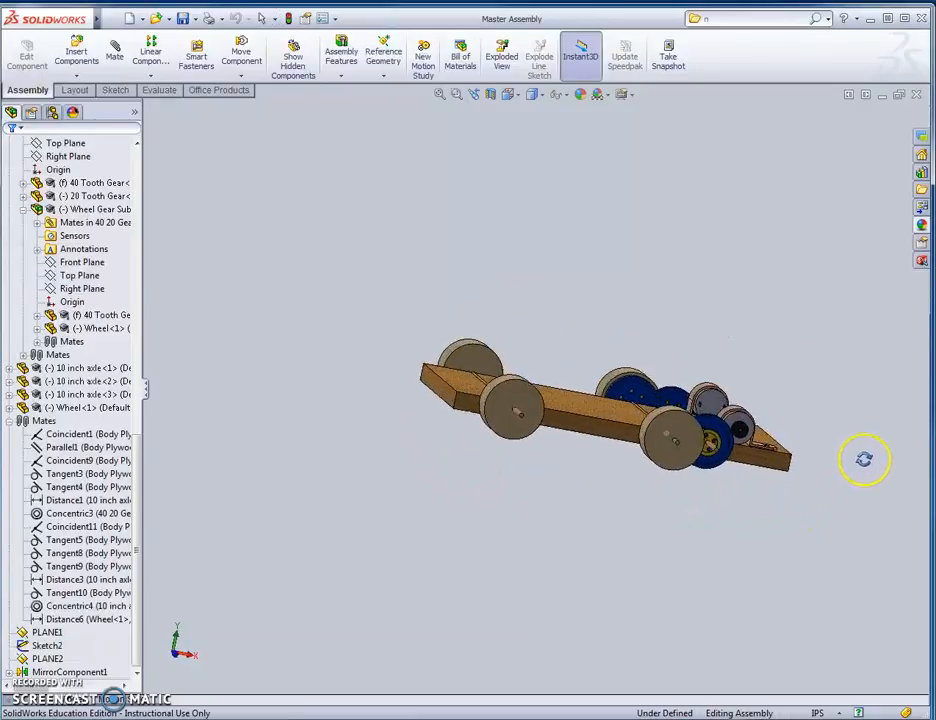
middle_drag(325, 299, 311, 334)
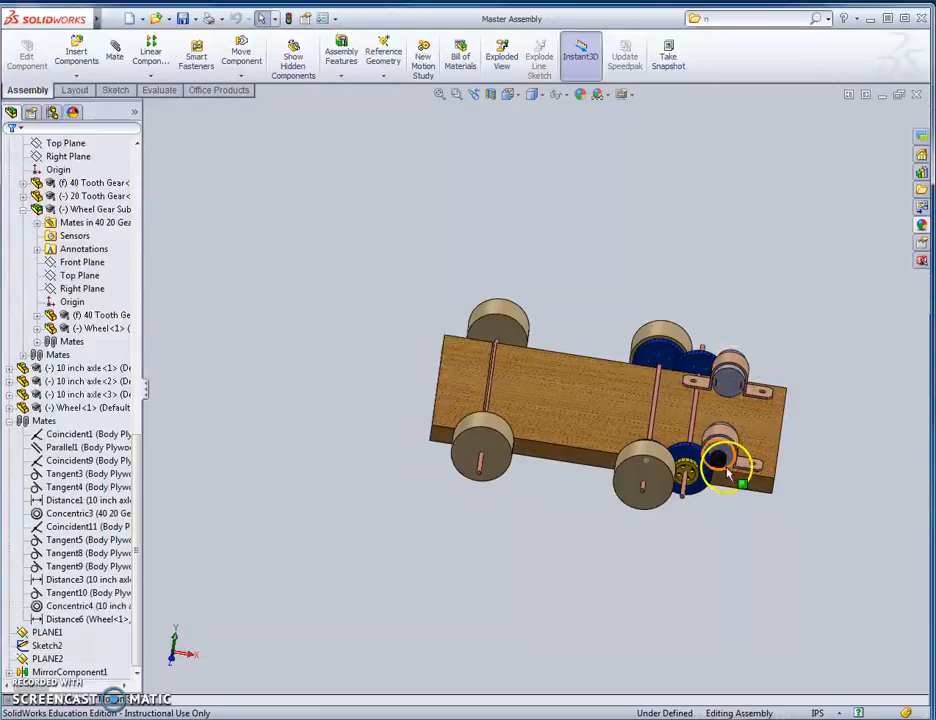
middle_drag(708, 498, 733, 542)
scroll(706, 501, down, 8)
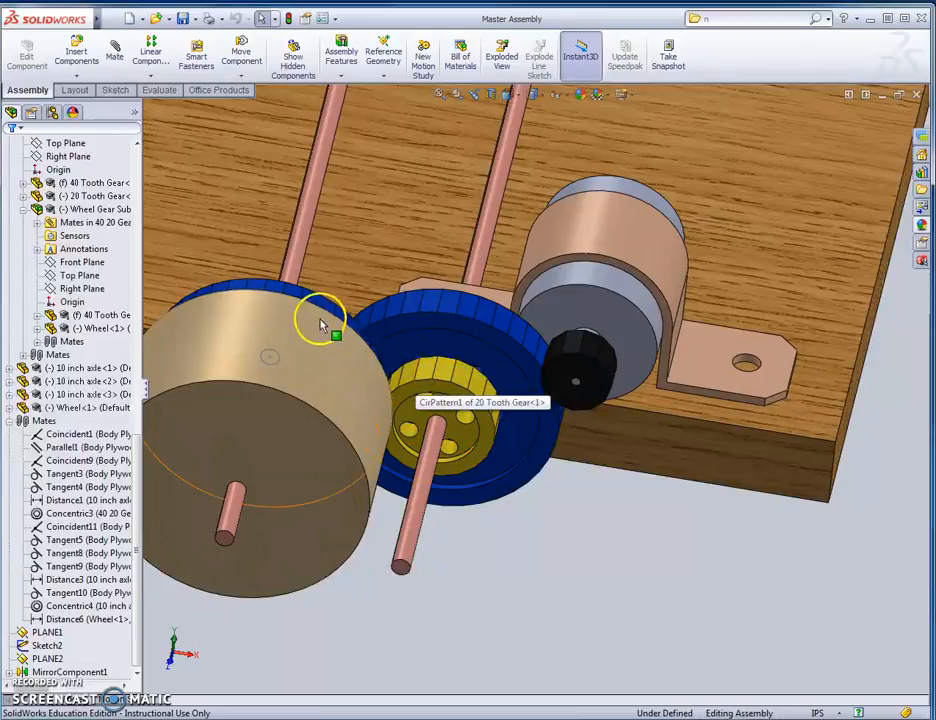
middle_drag(581, 554, 480, 580)
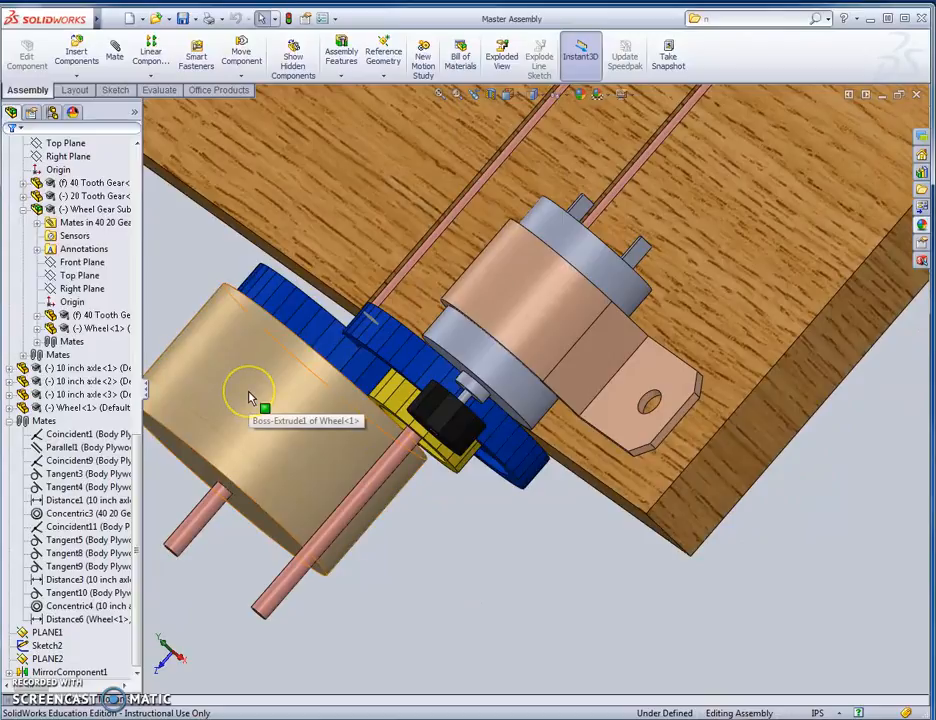
middle_drag(325, 406, 543, 521)
scroll(543, 521, up, 5)
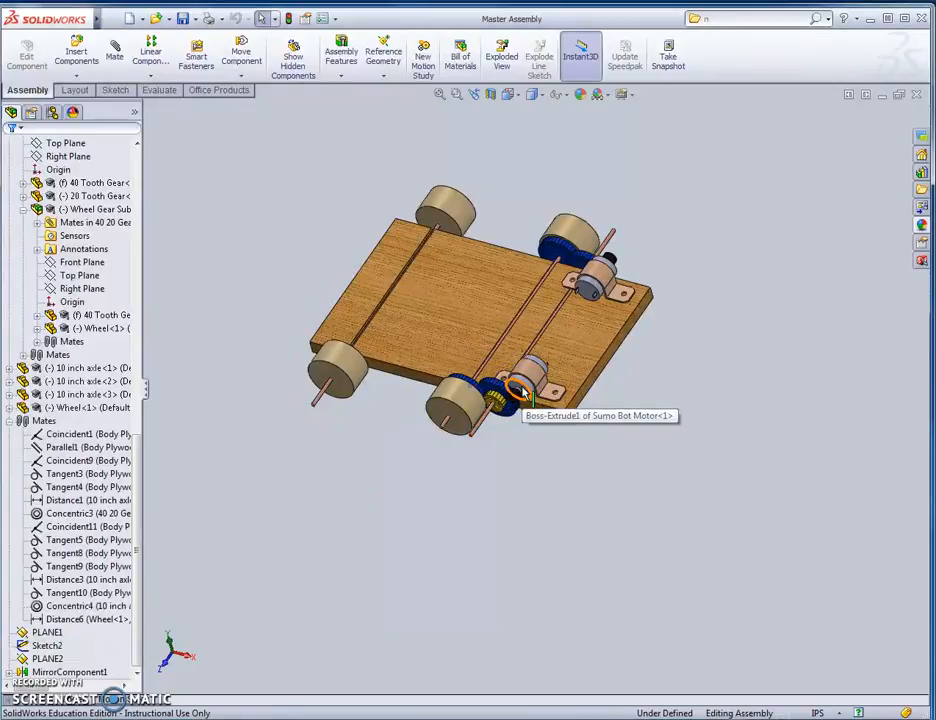
scroll(535, 385, down, 3)
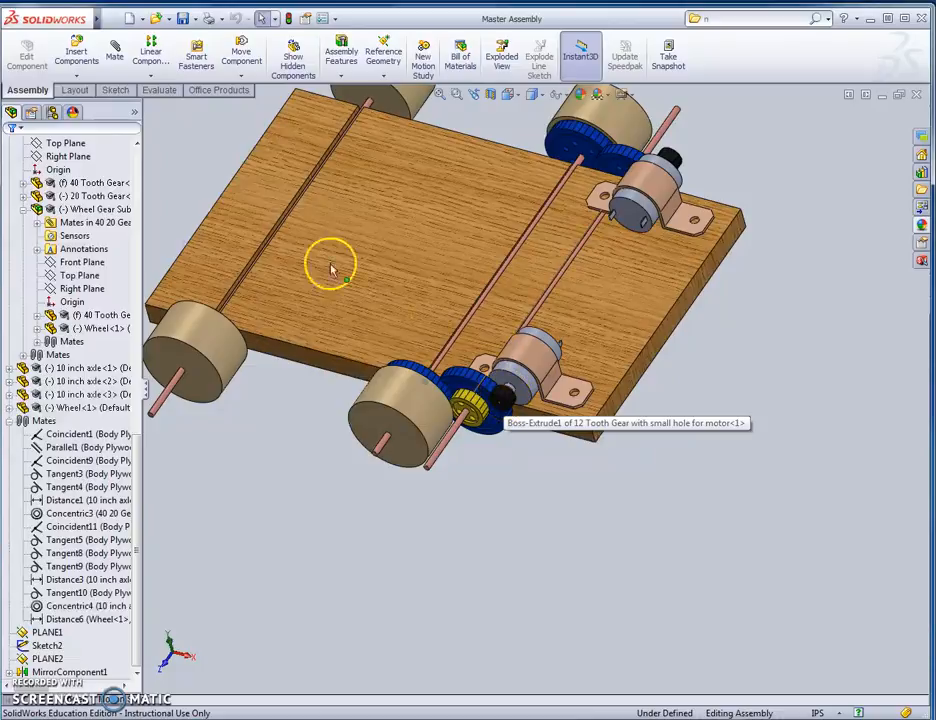
Step: Create a new assembly document
click(142, 20)
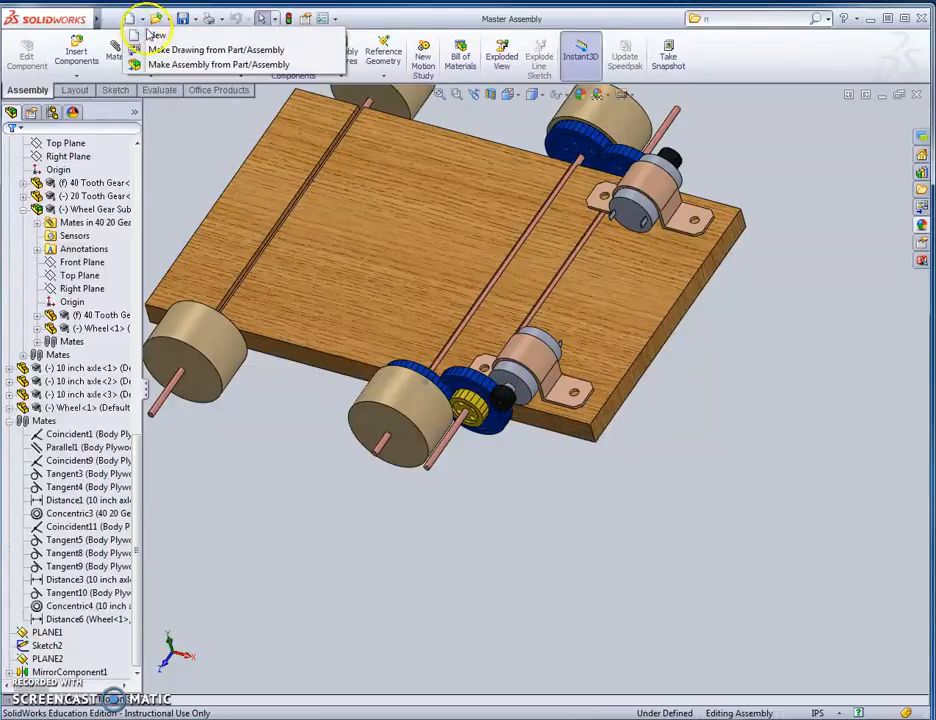
click(155, 35)
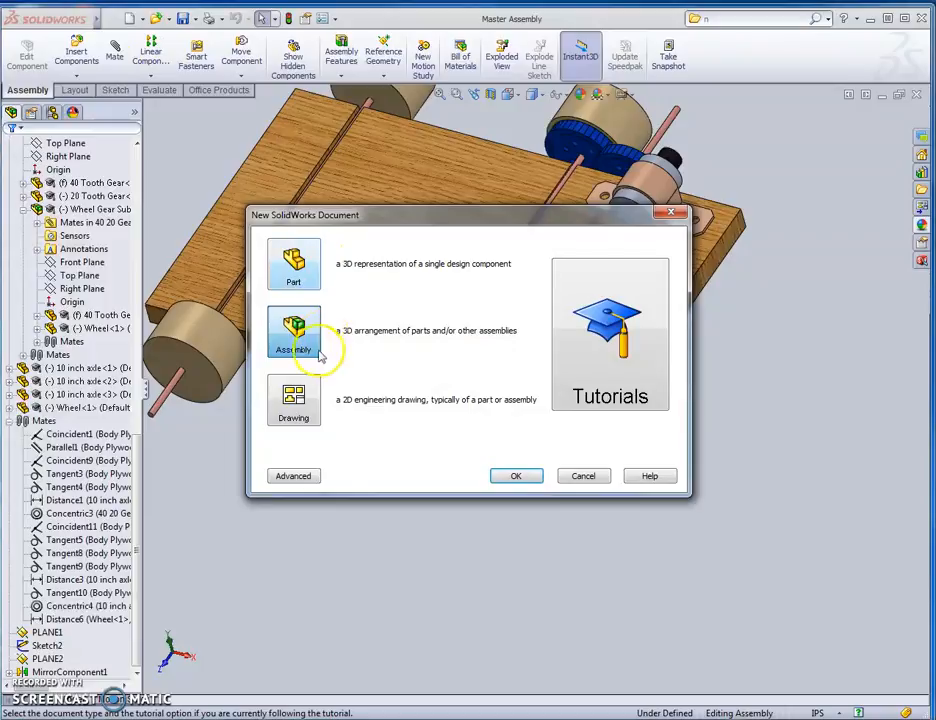
click(516, 476)
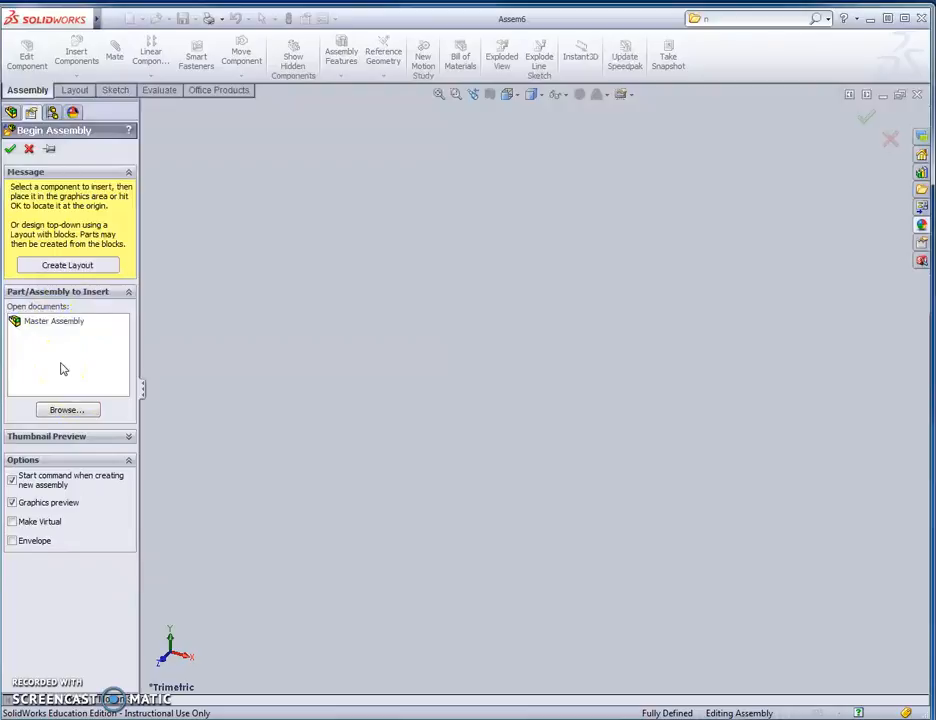
Step: Insert the Motor Bracket part from the Unit 4 Sumo folder as the first component of the assembly
click(57, 411)
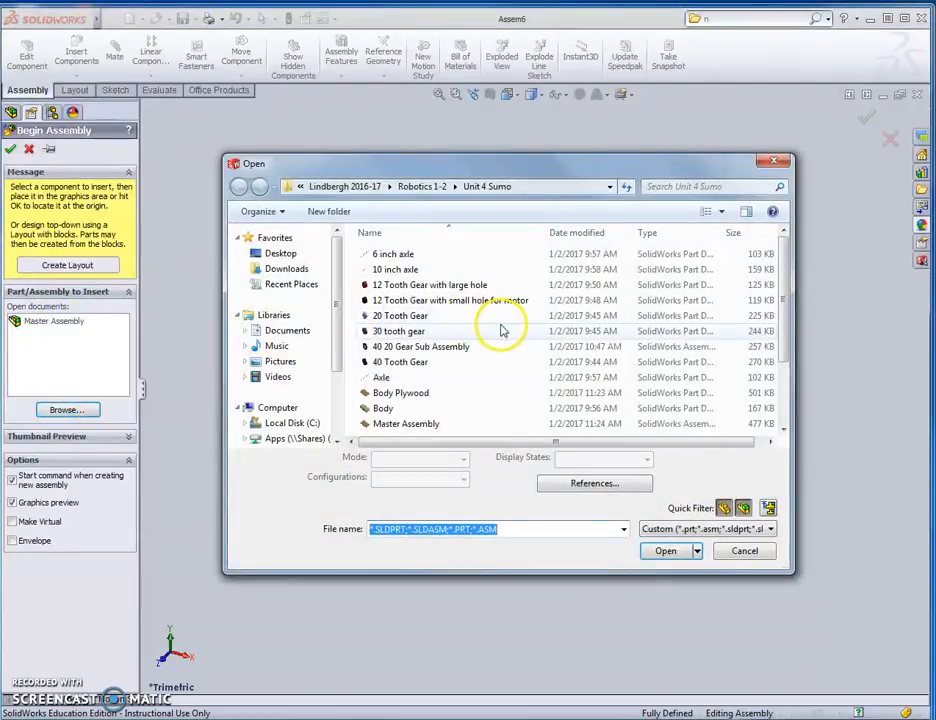
mouse_move(785, 324)
mouse_down()
mouse_move(785, 376)
mouse_move(777, 318)
mouse_up()
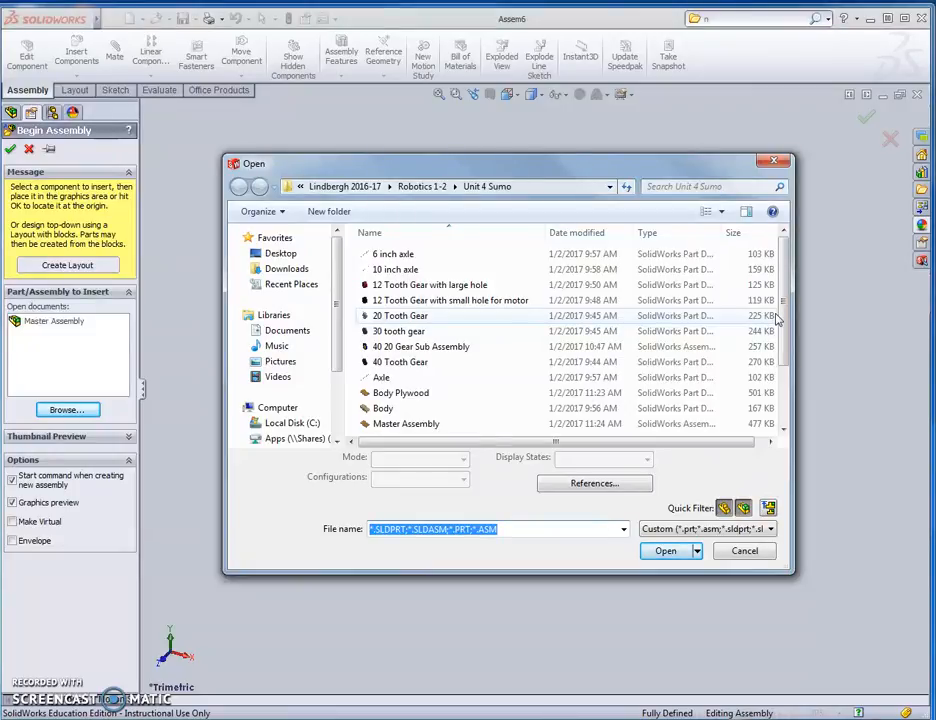
drag(784, 320, 787, 398)
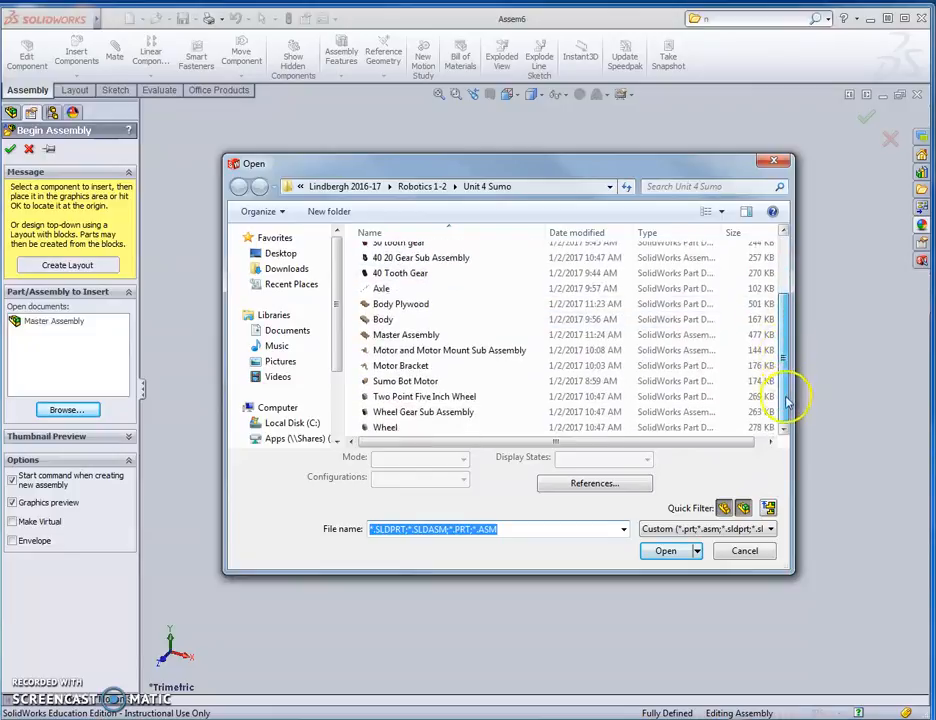
click(402, 366)
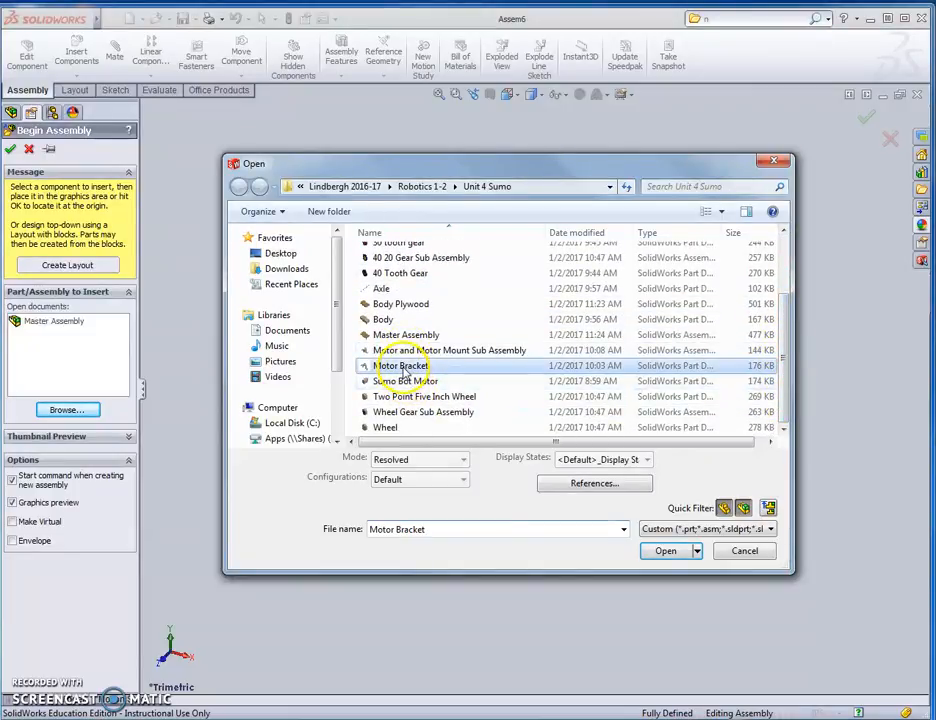
click(664, 551)
click(562, 340)
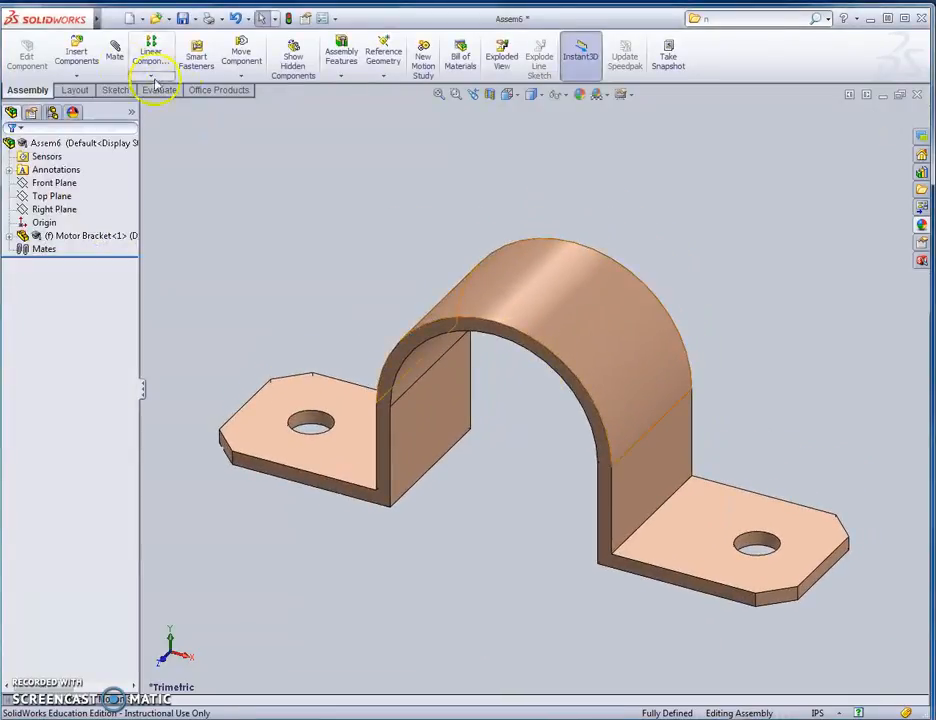
Step: Insert the Sumo Bot Motor part and place it in front of the motor bracket
click(76, 50)
click(80, 398)
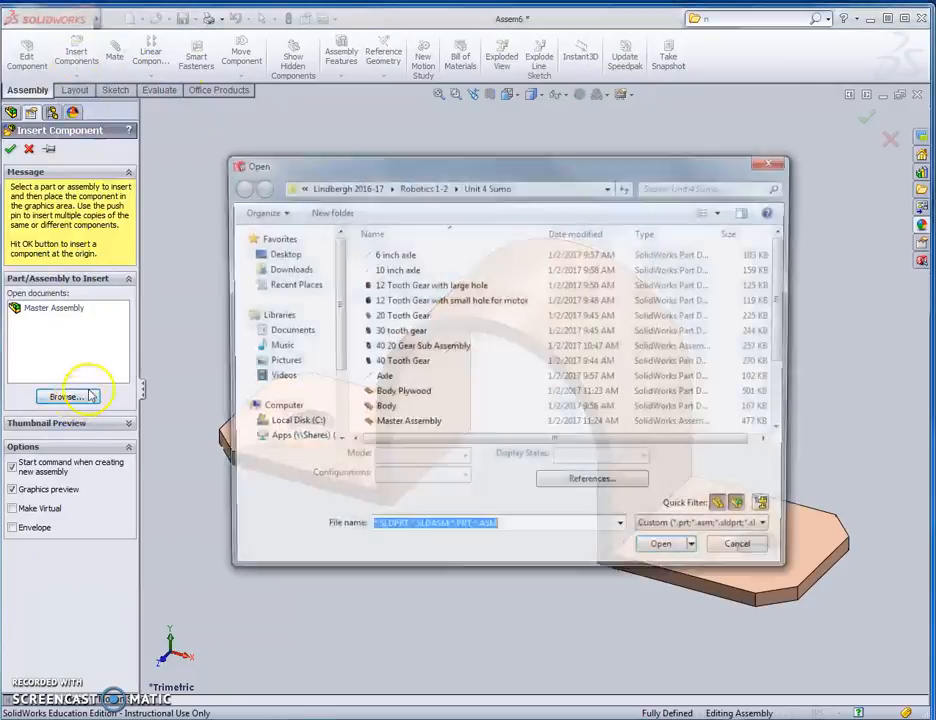
drag(781, 340, 781, 384)
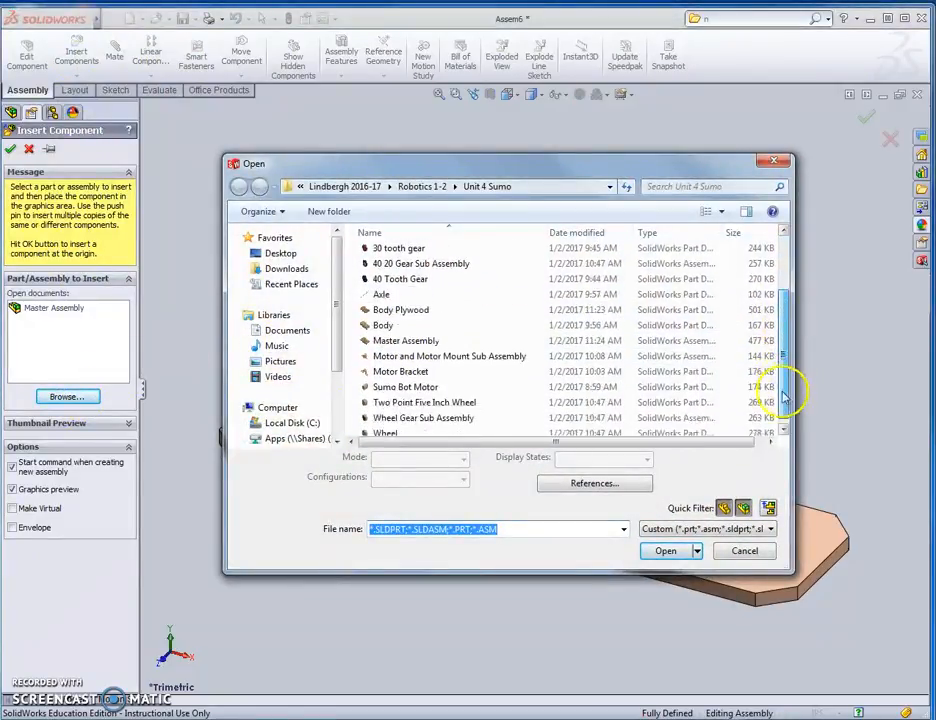
click(415, 383)
click(668, 552)
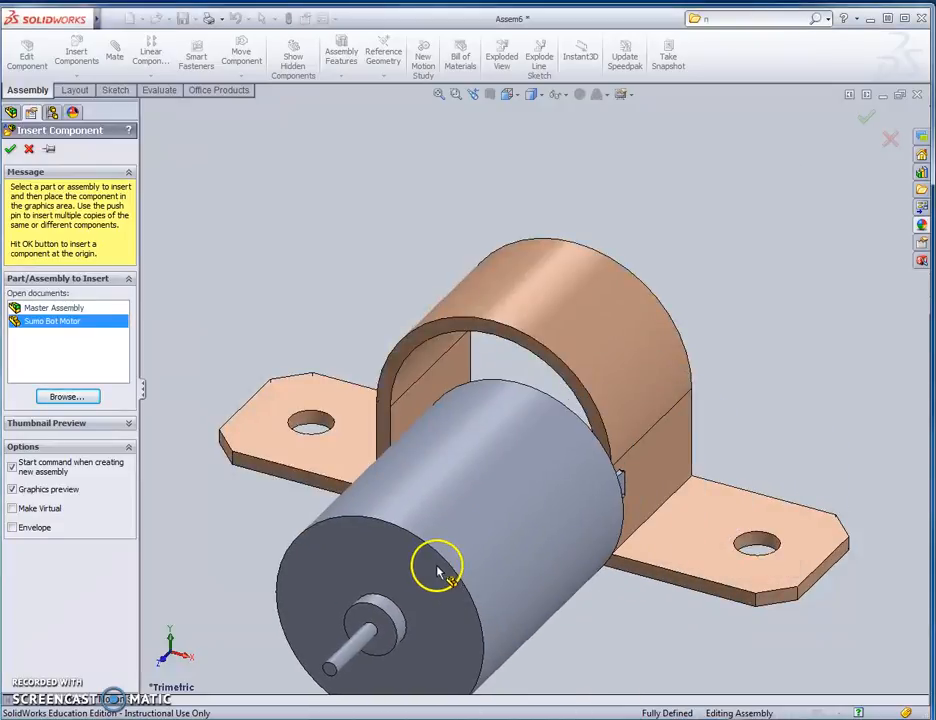
click(437, 566)
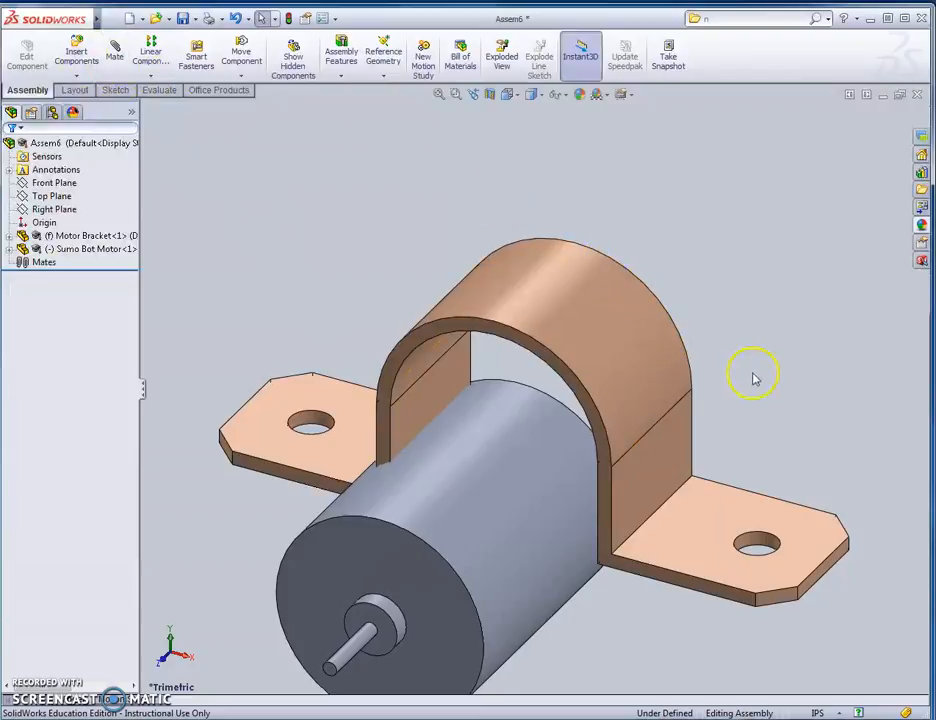
Step: Add a concentric mate between the motor's cylindrical body and the inner curved face of the bracket
scroll(773, 407, up, 2)
middle_drag(687, 572, 681, 522)
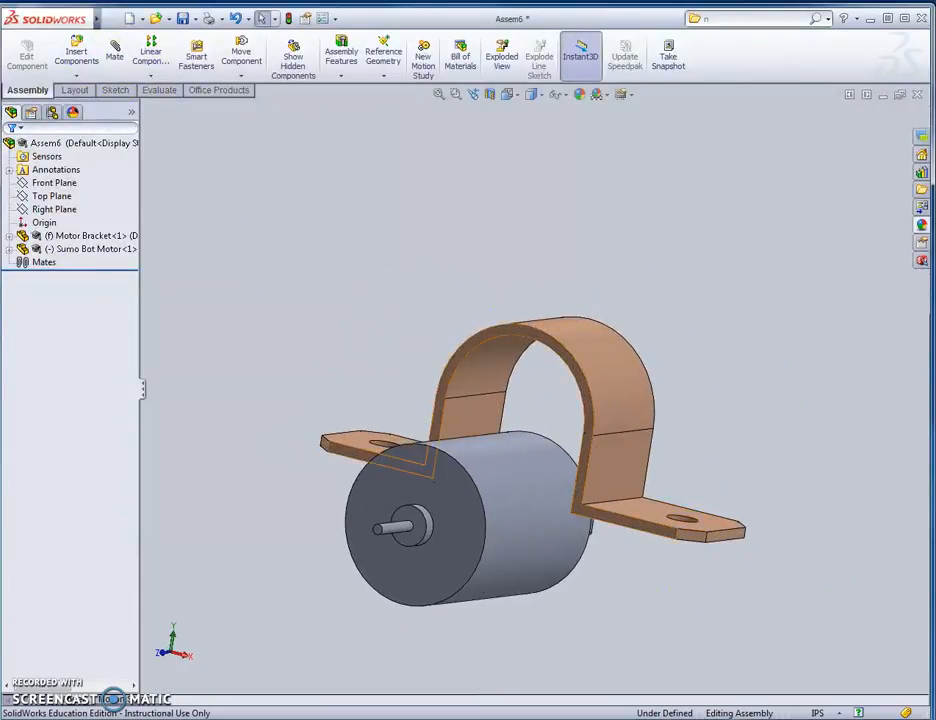
click(116, 60)
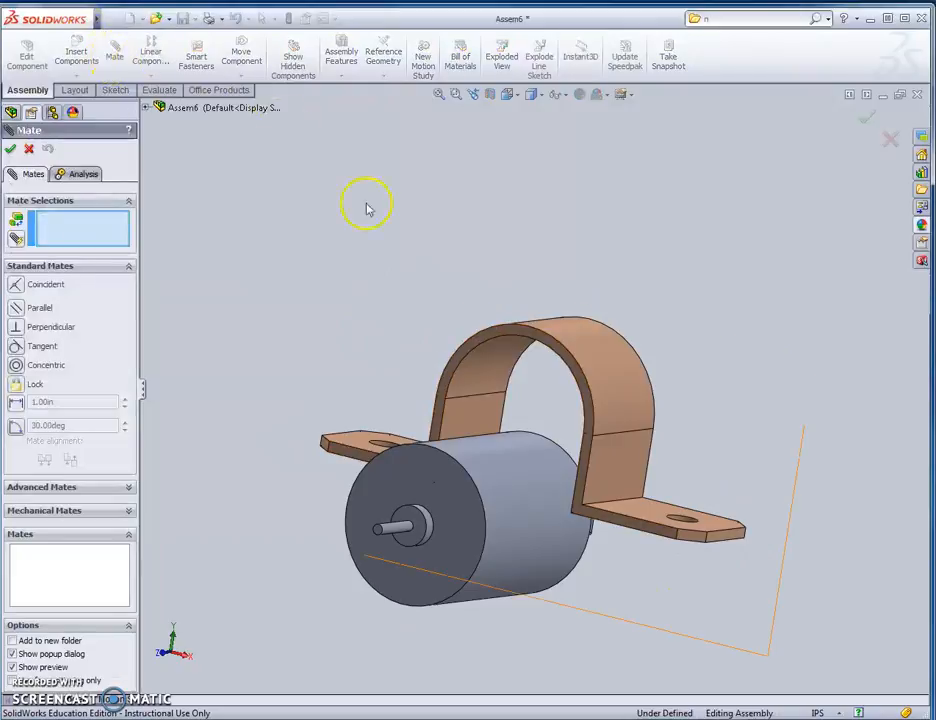
click(498, 467)
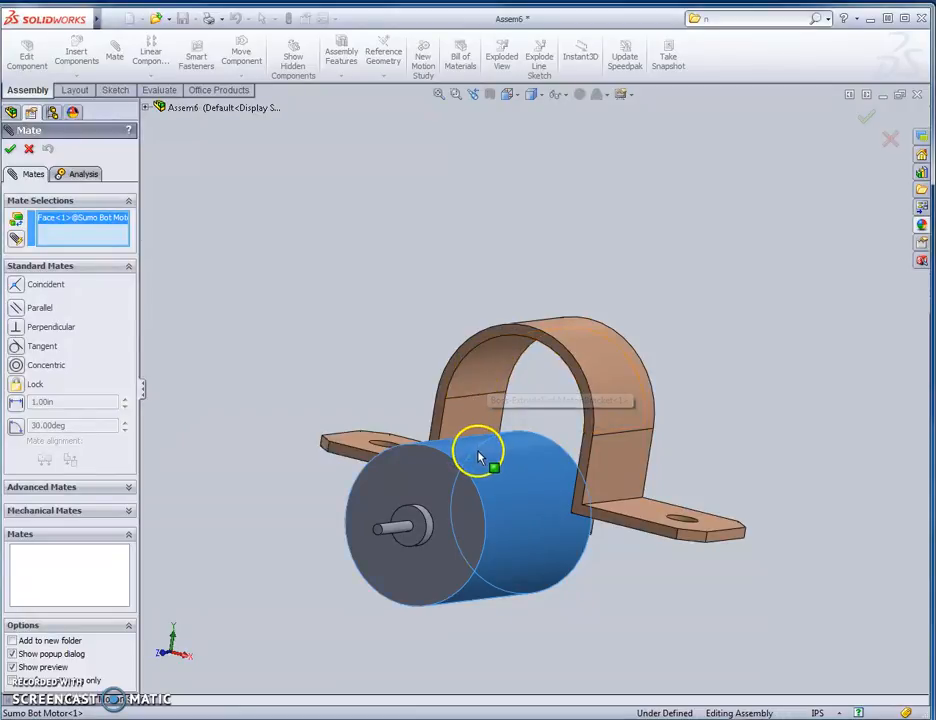
click(484, 380)
click(666, 356)
Step: Slide the motor along its axis until the bracket sits around the middle of its body, and finish mating
middle_drag(765, 407, 706, 457)
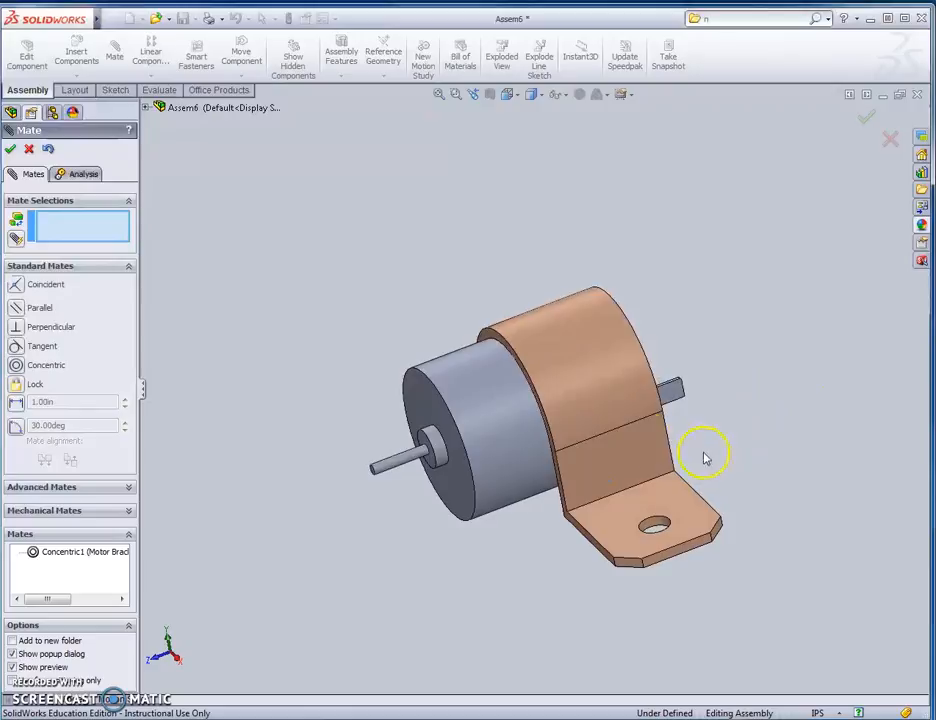
drag(490, 386, 530, 385)
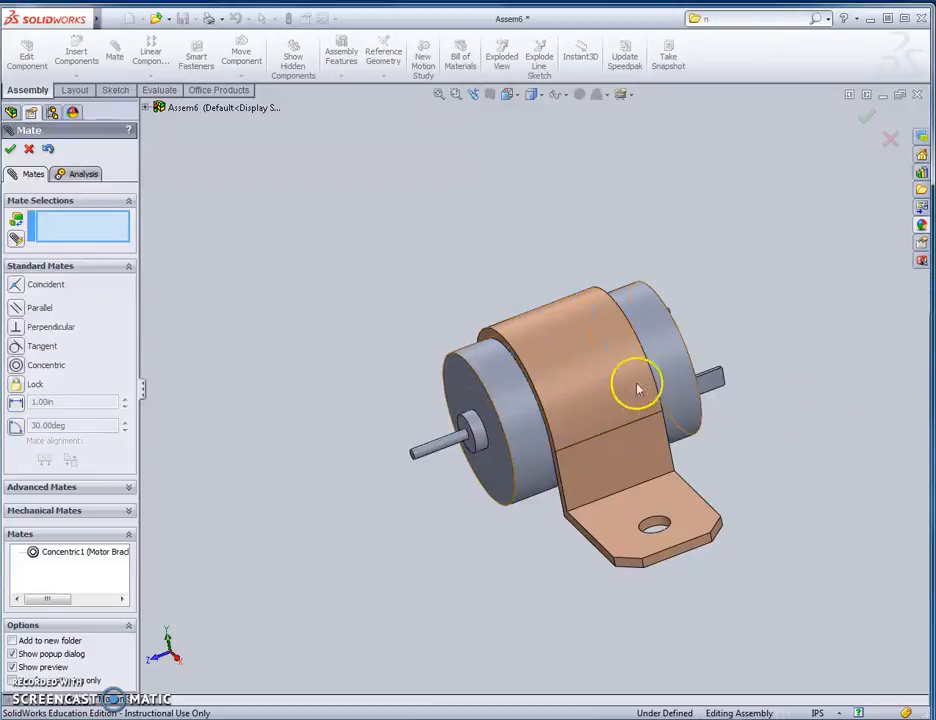
middle_drag(380, 502, 405, 512)
drag(512, 408, 508, 403)
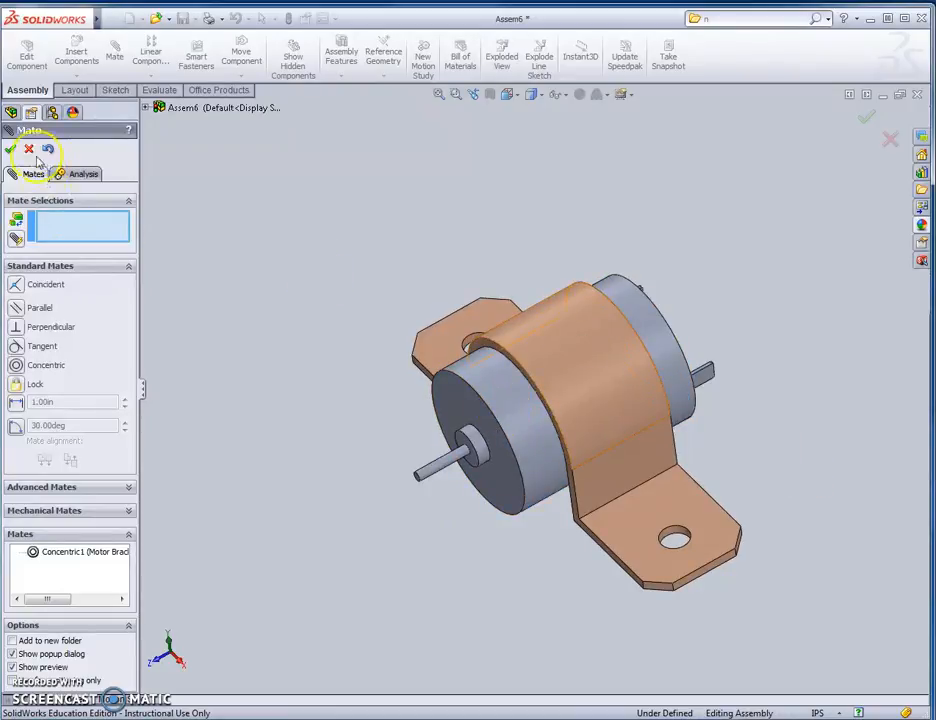
click(29, 148)
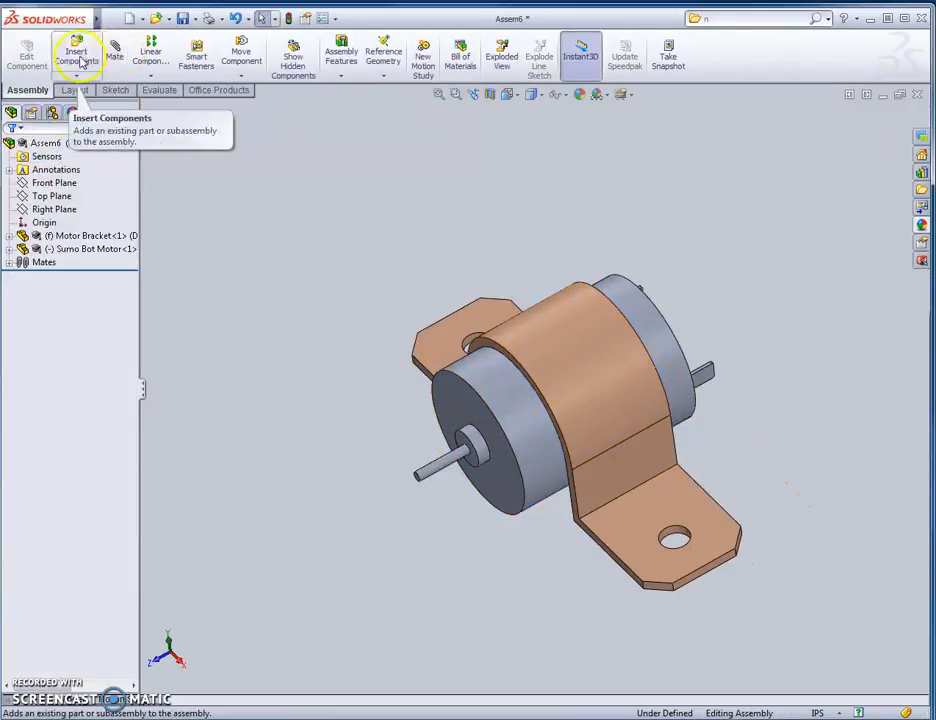
Step: Insert the 12 Tooth Gear with small hole for motor and place it in front of the motor shaft
click(80, 58)
click(67, 396)
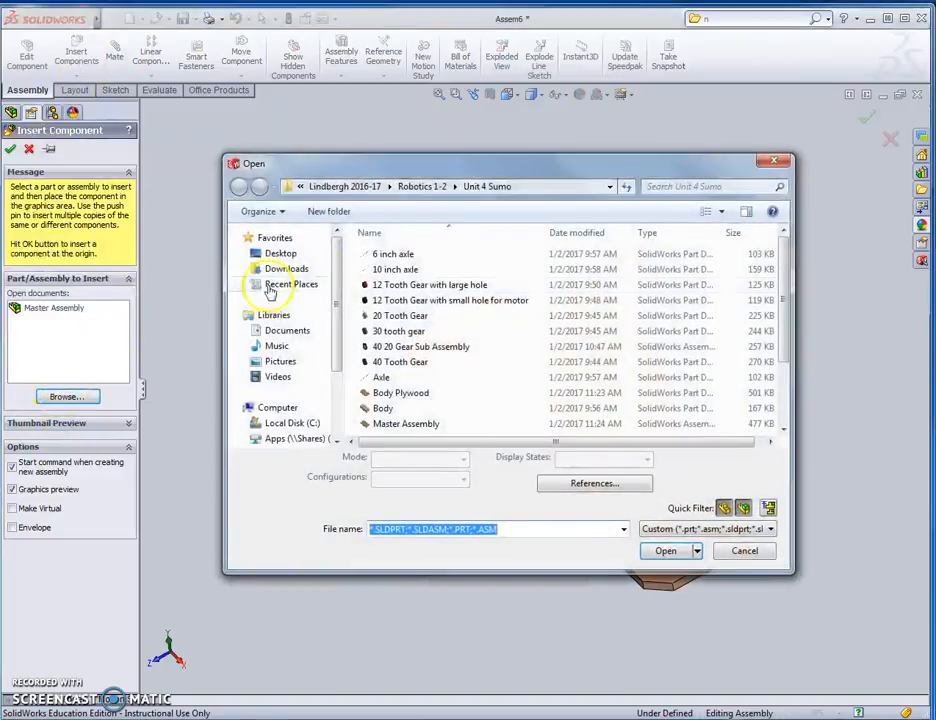
click(410, 302)
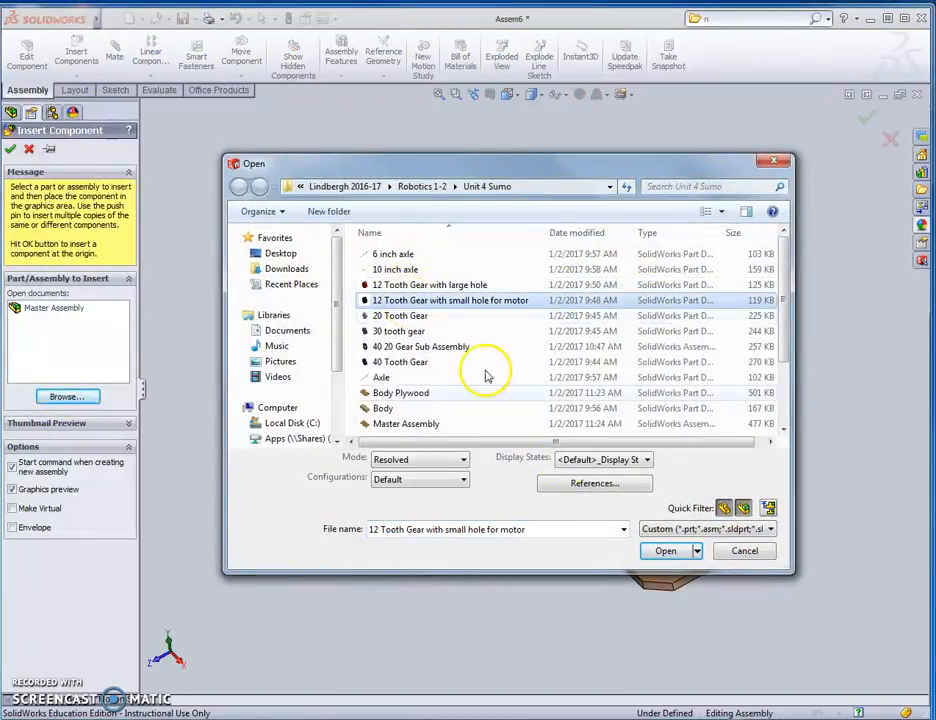
click(665, 551)
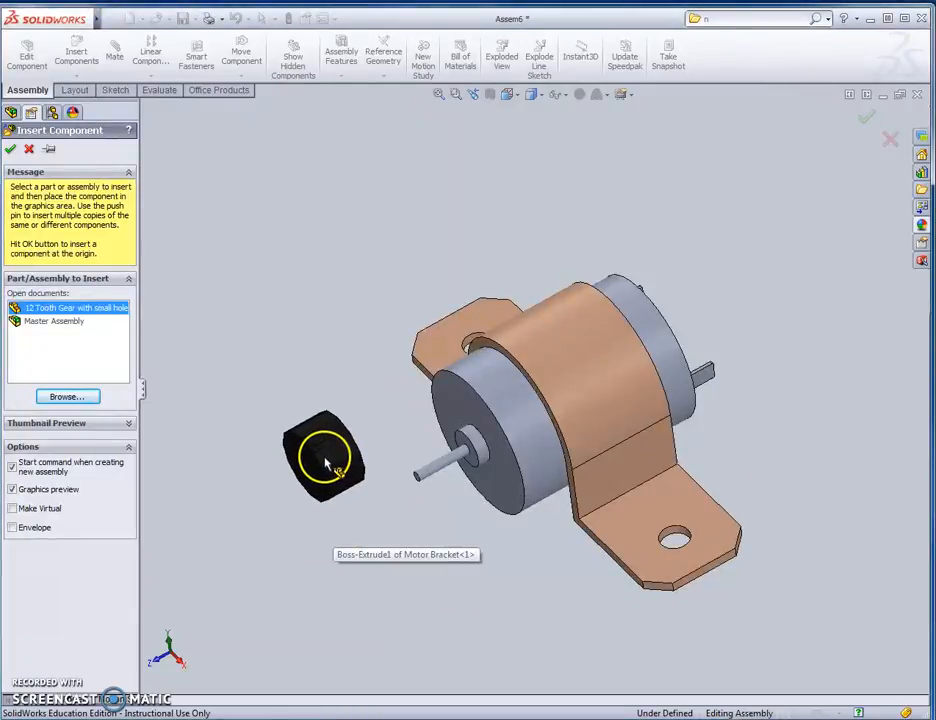
click(318, 459)
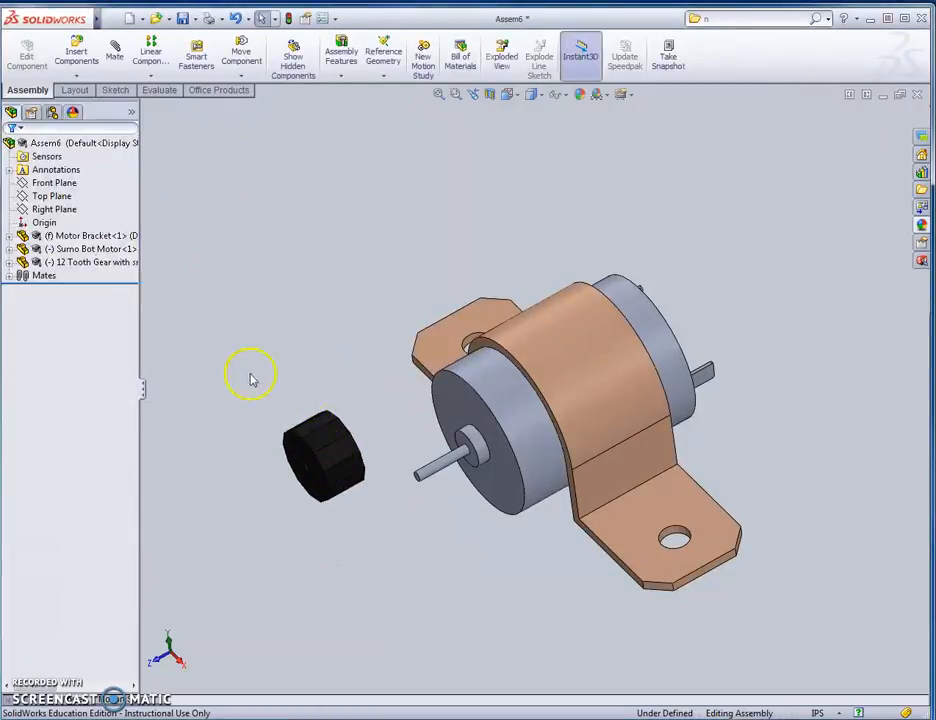
Step: Add a coincident mate between the front face of the 12 Tooth Gear and the end face of the motor shaft
click(126, 64)
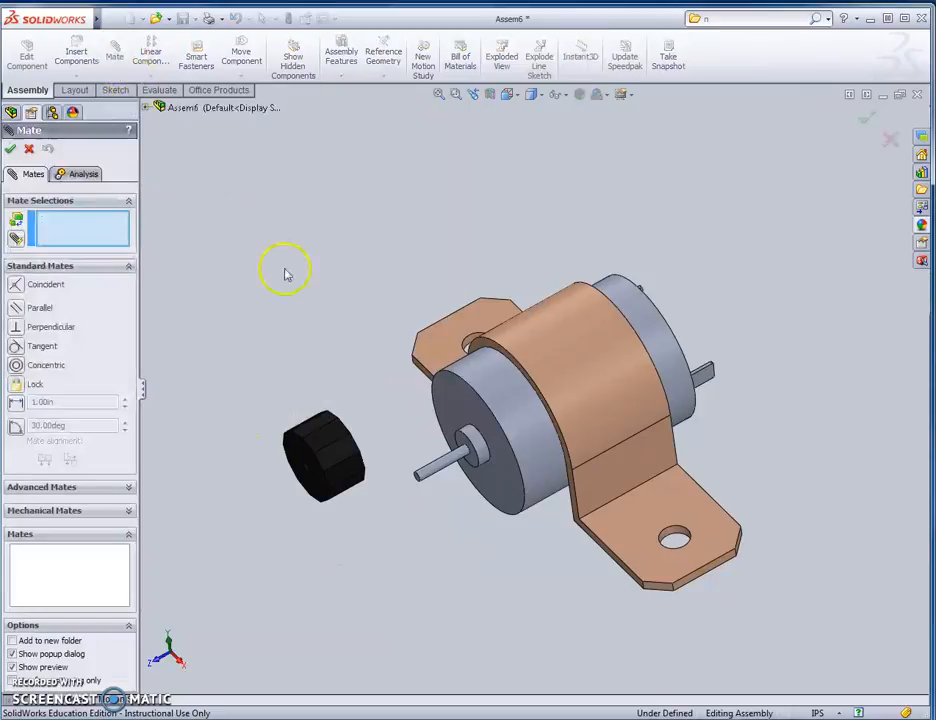
mouse_move(367, 522)
middle_down()
mouse_move(372, 547)
mouse_move(352, 518)
middle_up()
click(312, 457)
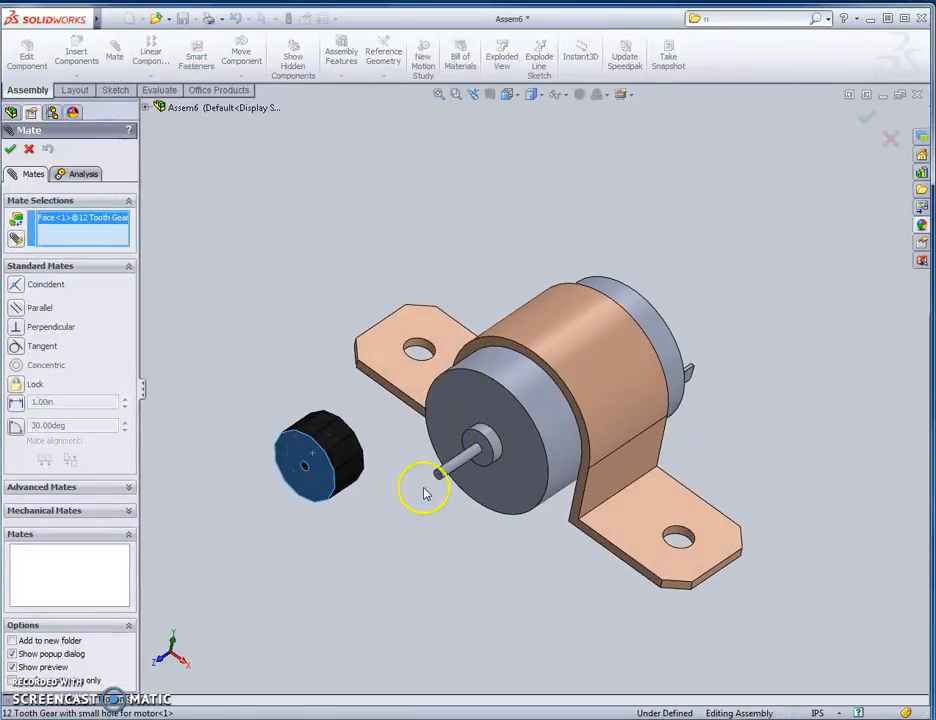
scroll(440, 488, up, 5)
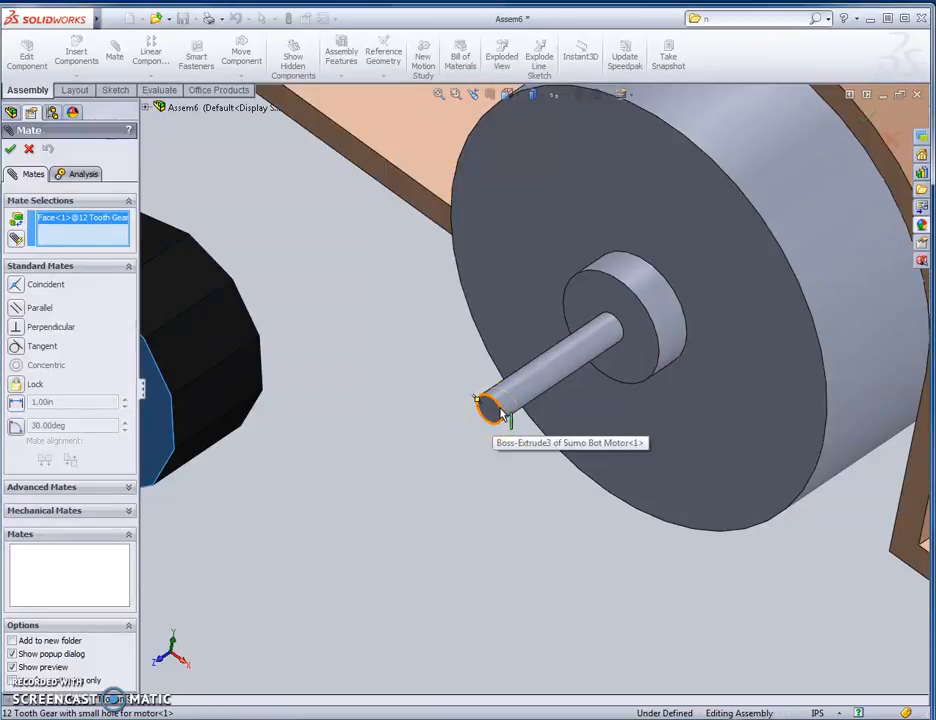
click(487, 413)
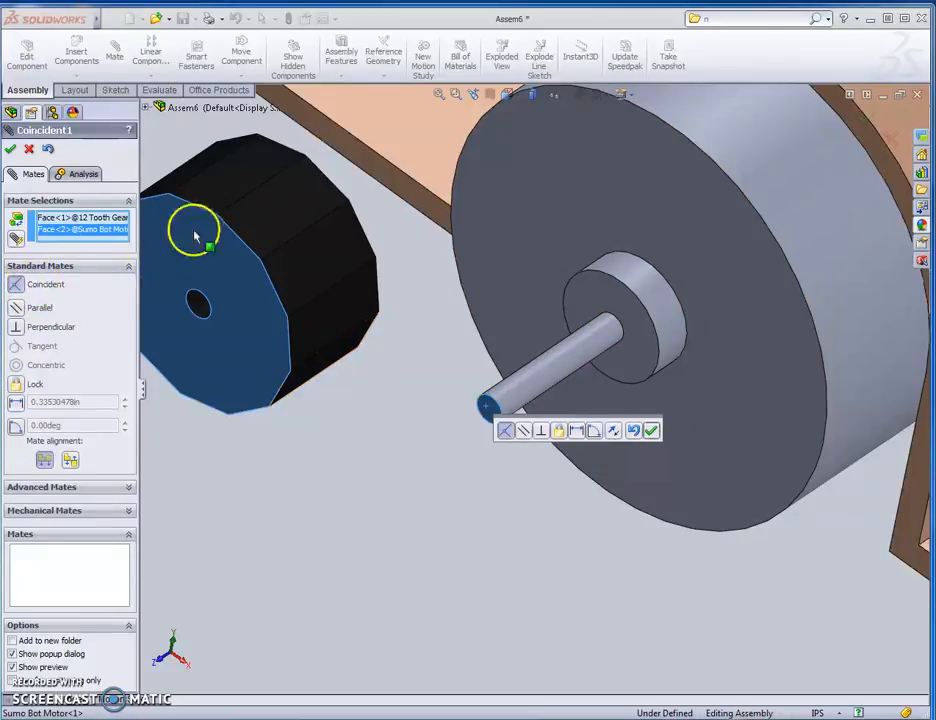
click(16, 308)
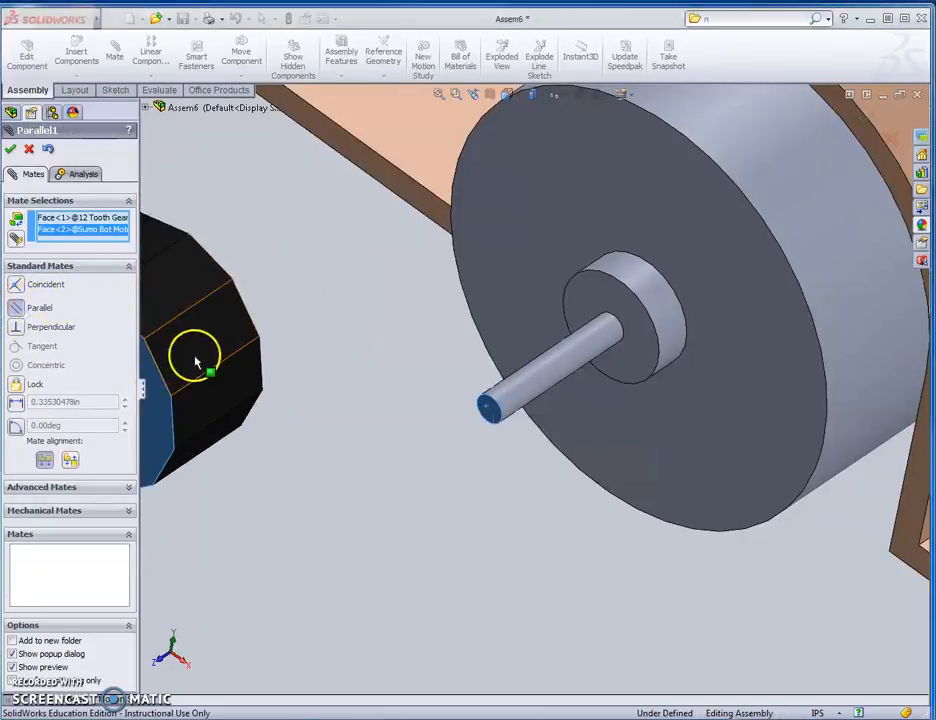
drag(304, 288, 340, 313)
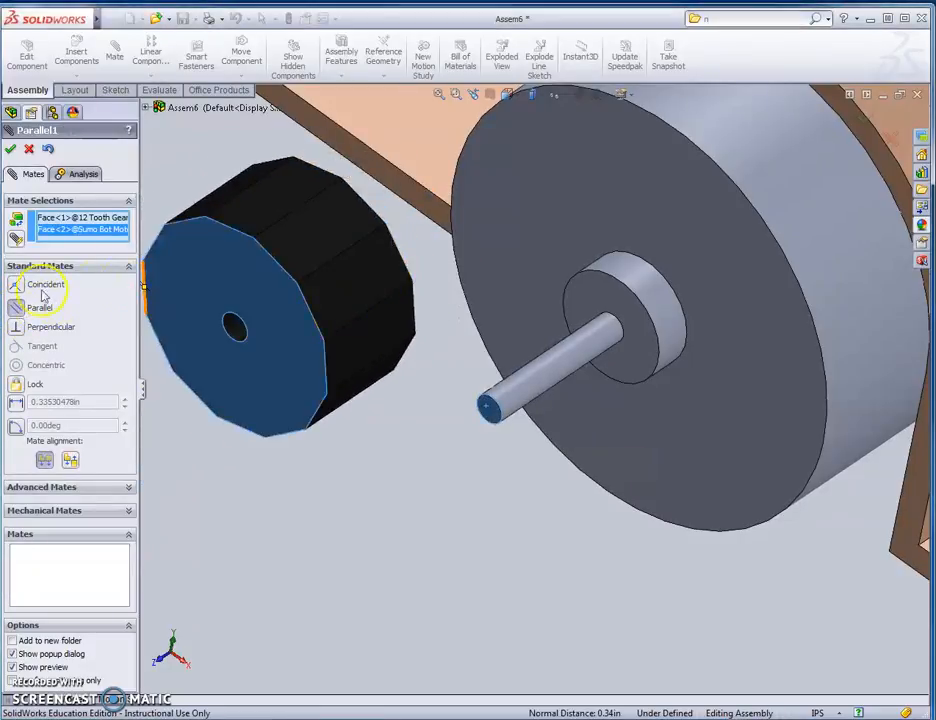
click(13, 287)
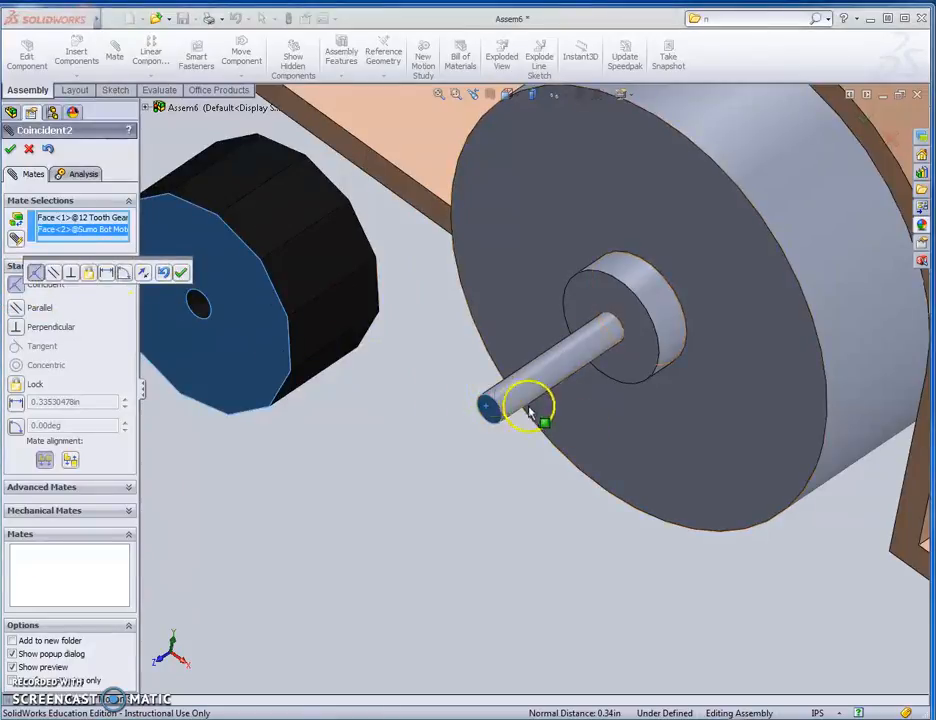
click(181, 274)
Step: Add a concentric mate between the gear's centre hole and the motor shaft, slide the motor slightly forward in the bracket and finish mating
drag(265, 299, 367, 423)
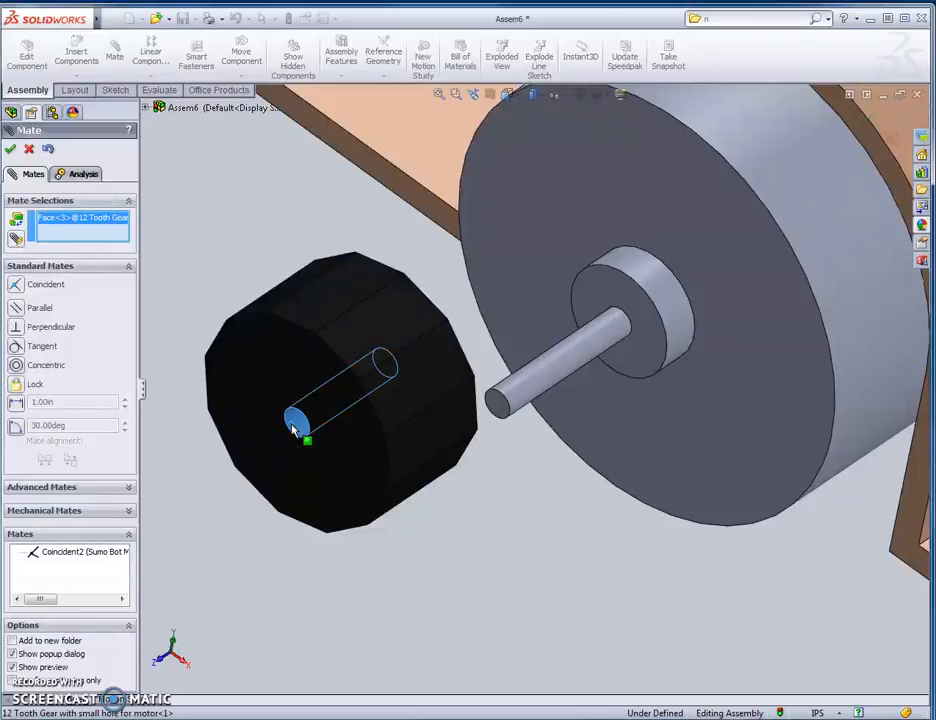
click(534, 392)
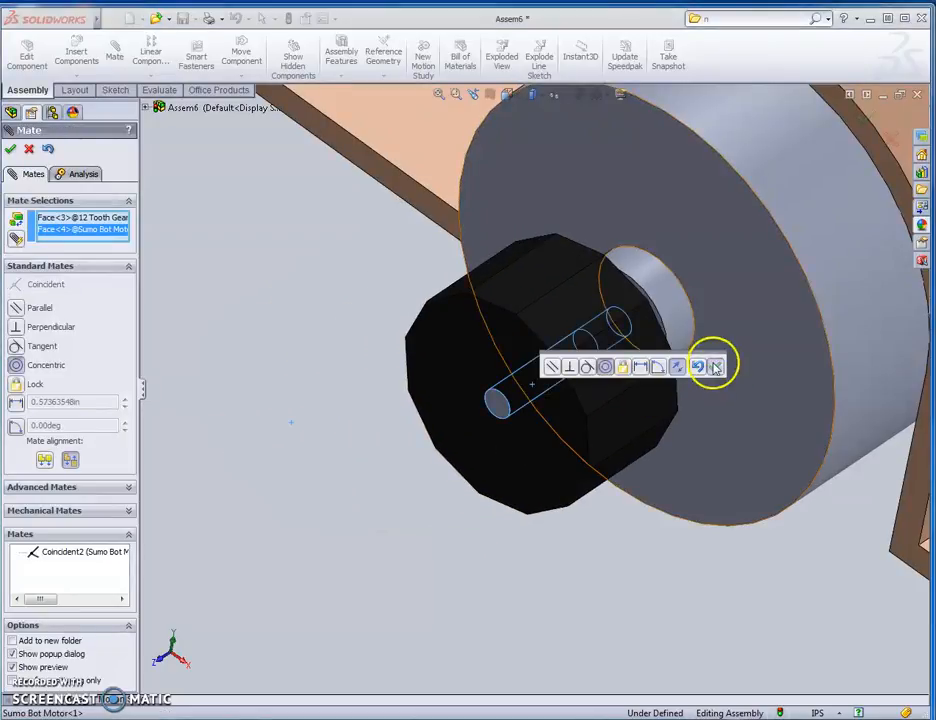
click(715, 367)
key(f)
middle_drag(581, 577, 536, 583)
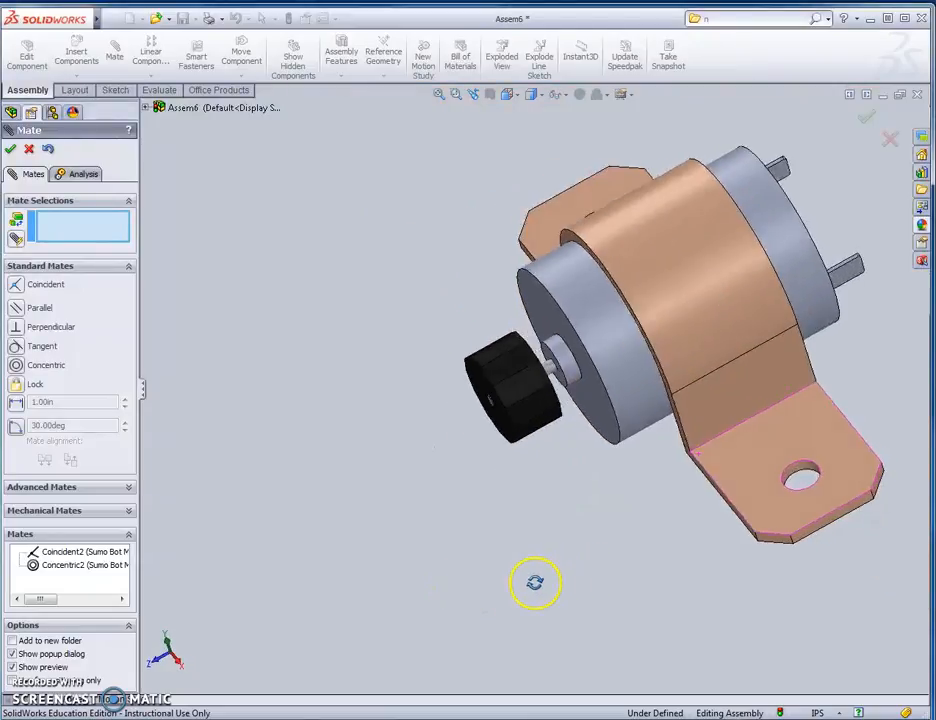
drag(609, 346, 512, 382)
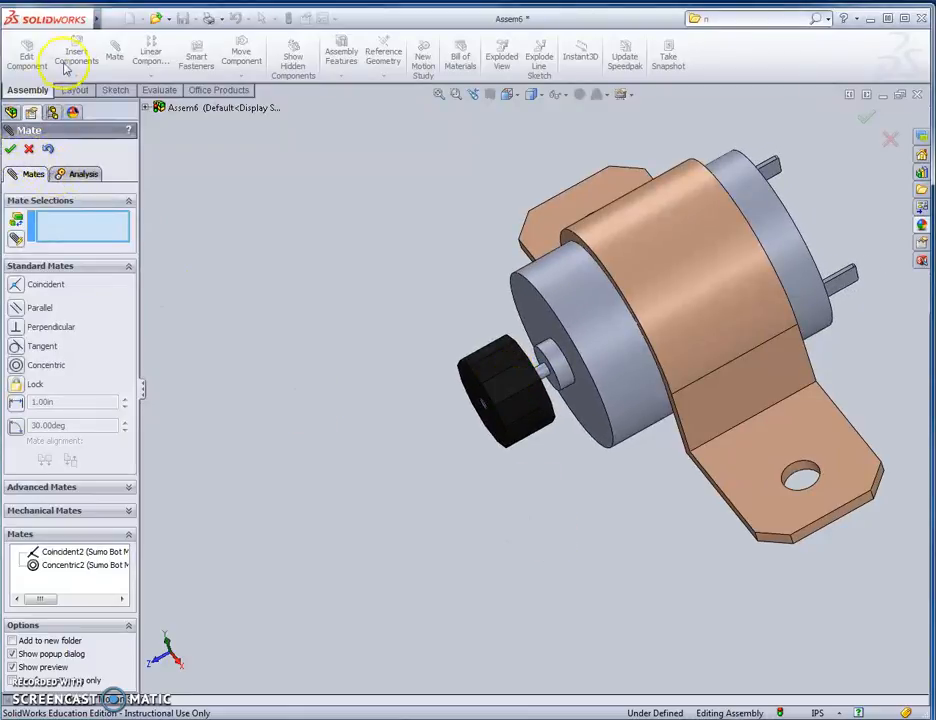
click(29, 150)
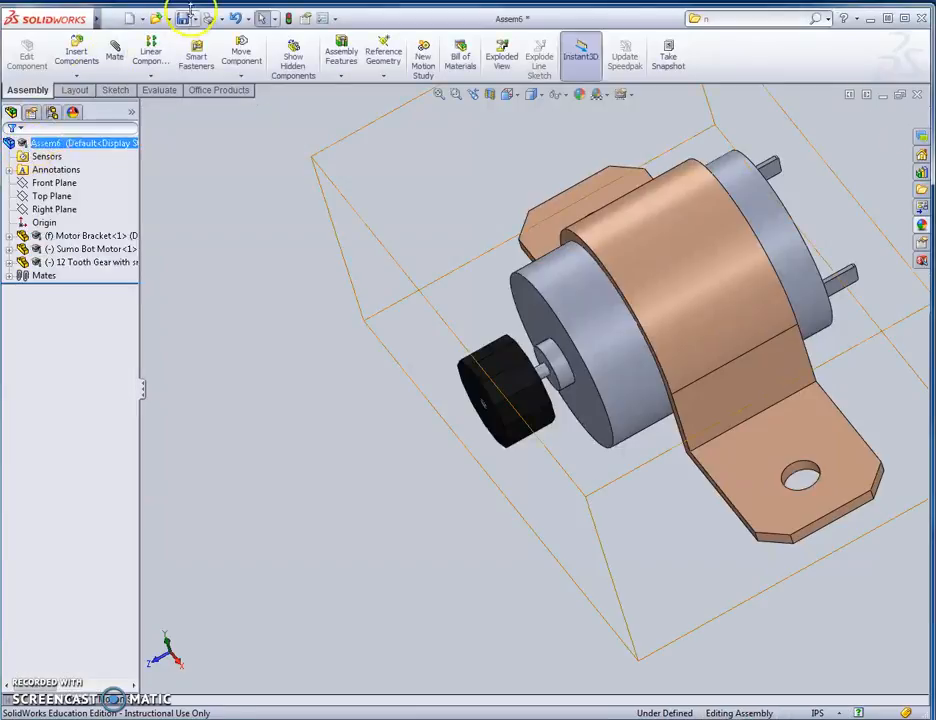
Step: Rebuild and save the assembly as "Motor and Motor Mount Sub Assembly 2" in the Unit 4 Sumo folder
click(111, 19)
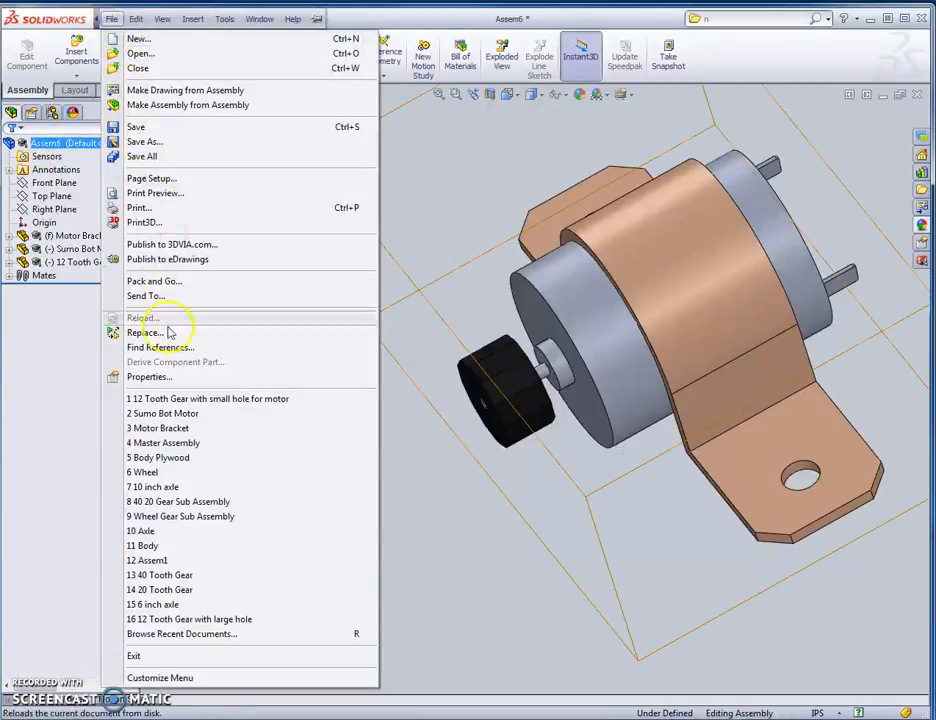
click(165, 127)
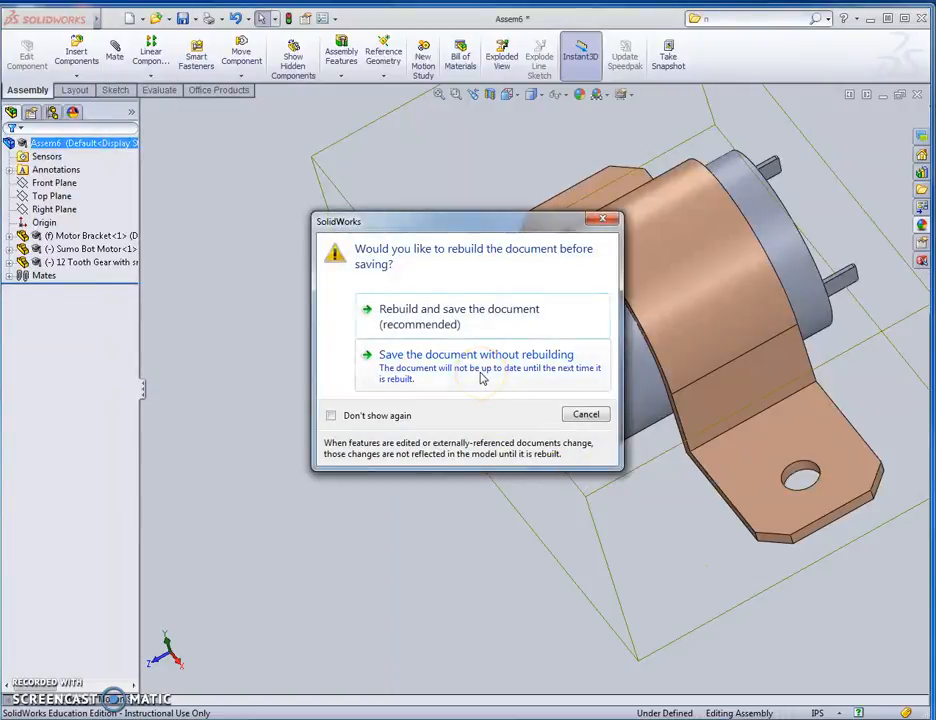
click(475, 318)
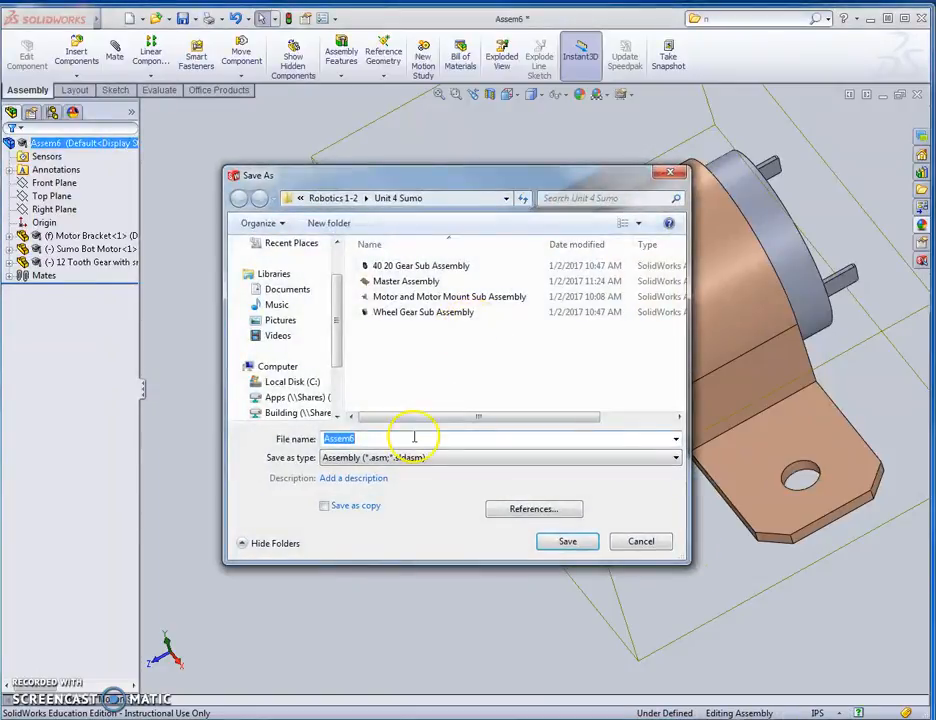
text(M)
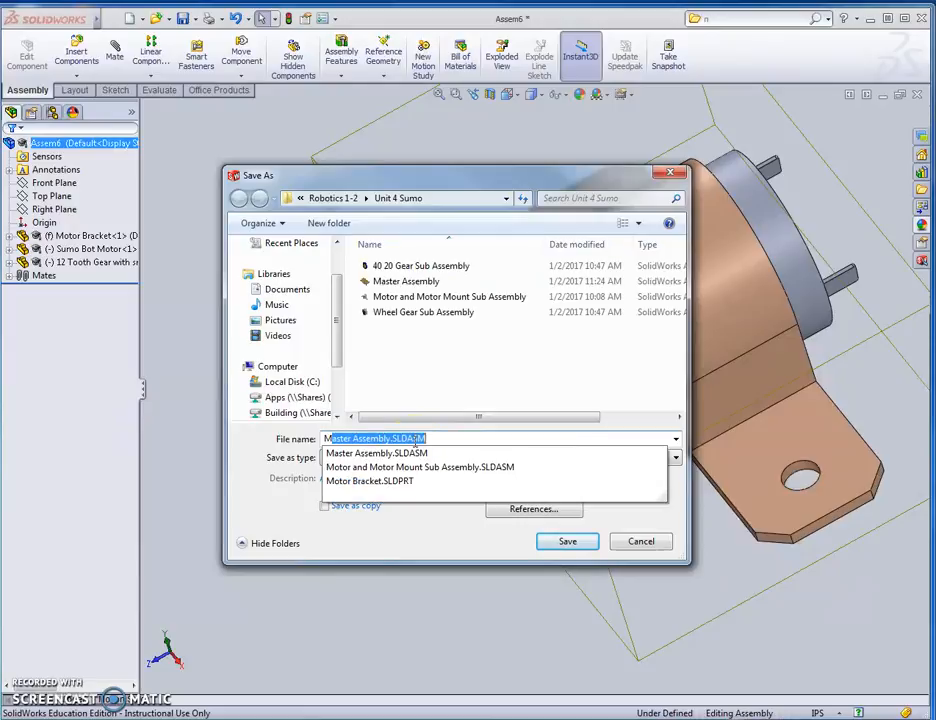
text(otor and M)
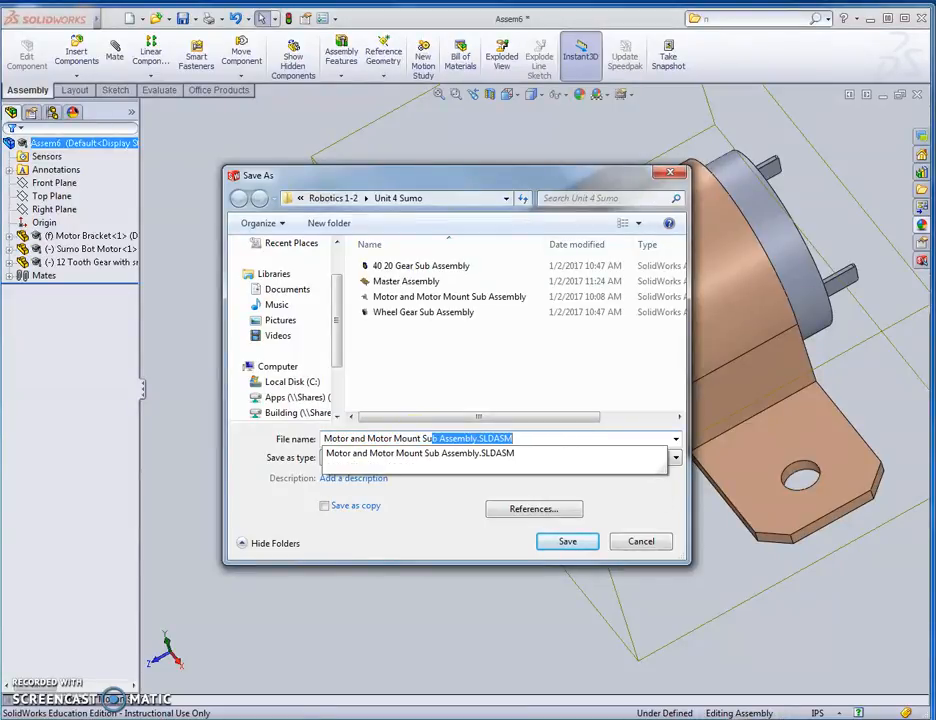
text(otor Mount Sub Assembly 2)
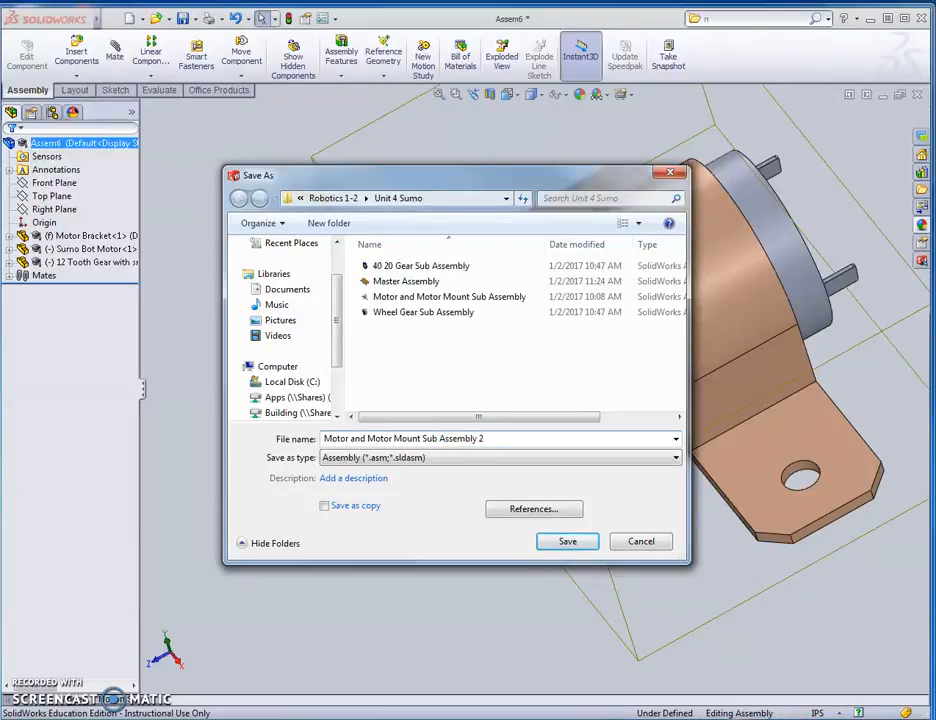
key(Return)
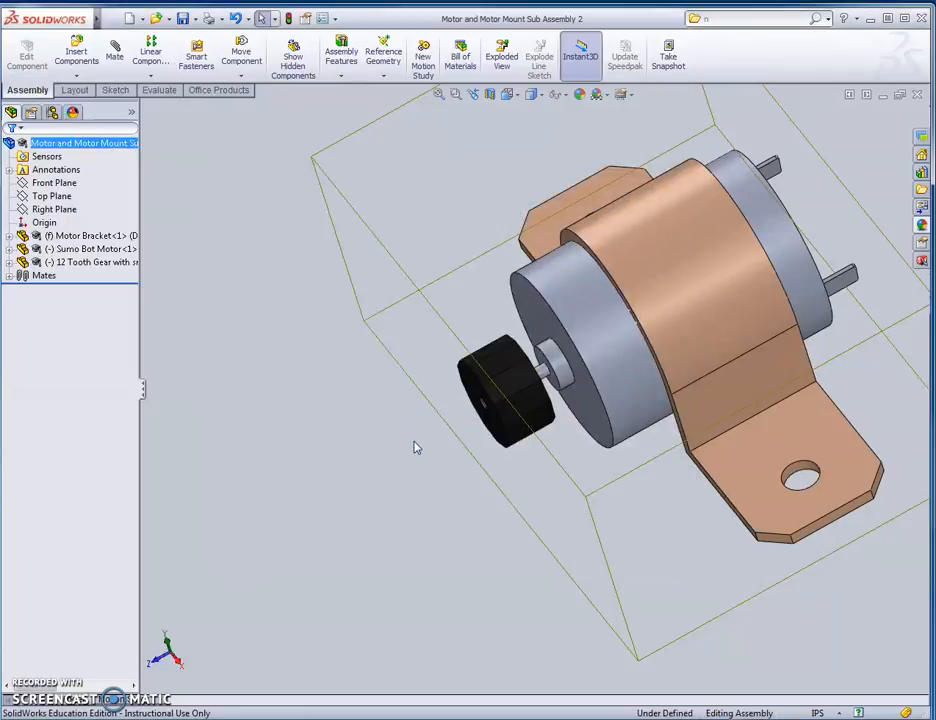
Step: Minimize the motor sub-assembly, switch to the Master Assembly and examine how its wheels, gears and motors are arranged
click(883, 96)
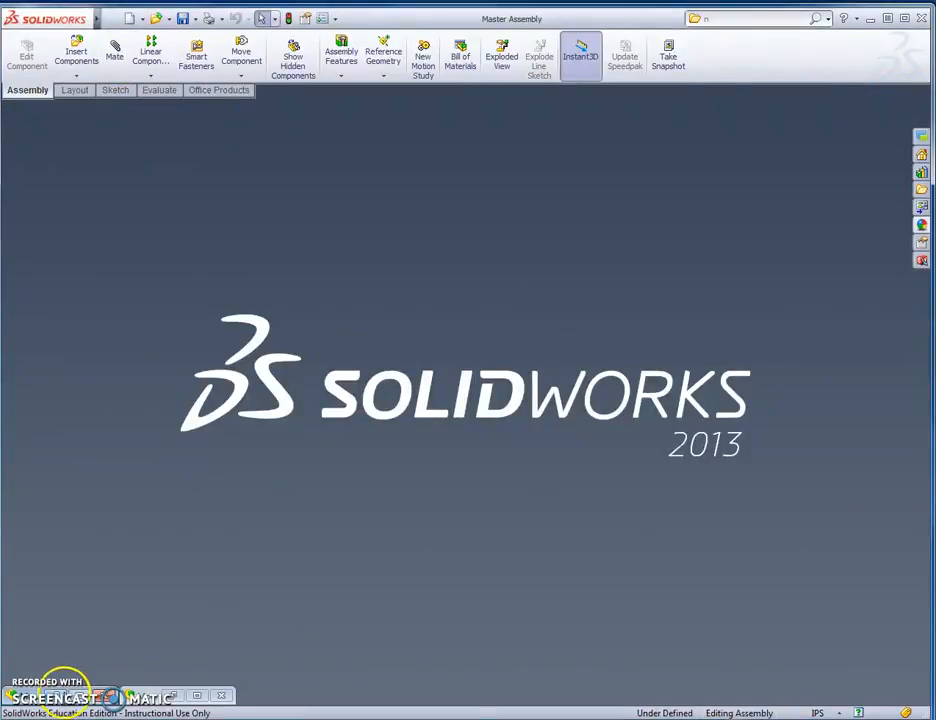
click(80, 695)
scroll(640, 510, up, 3)
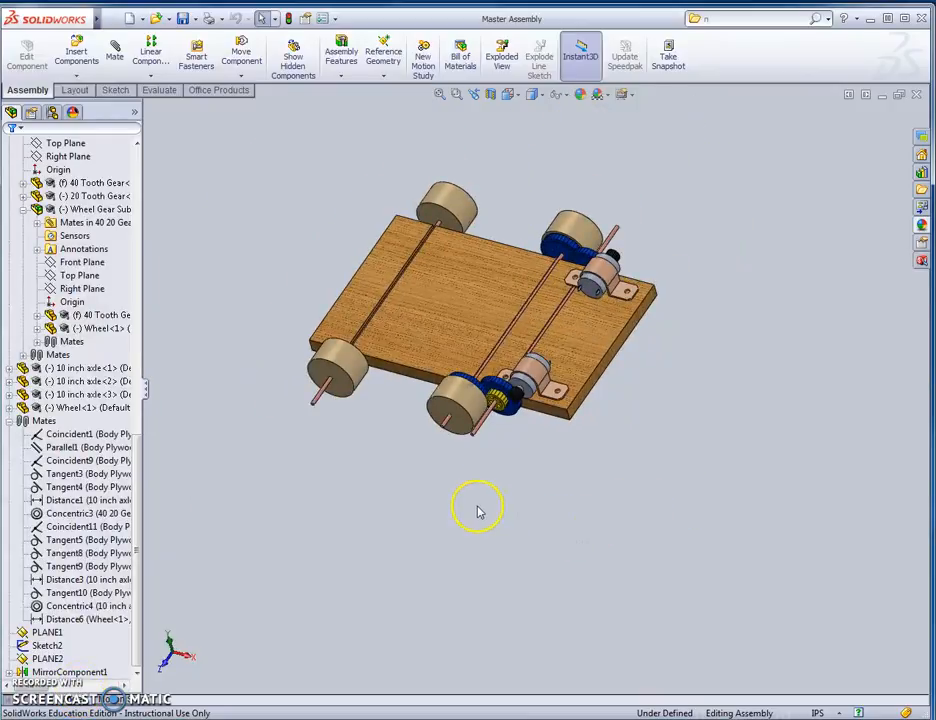
scroll(435, 459, down, 2)
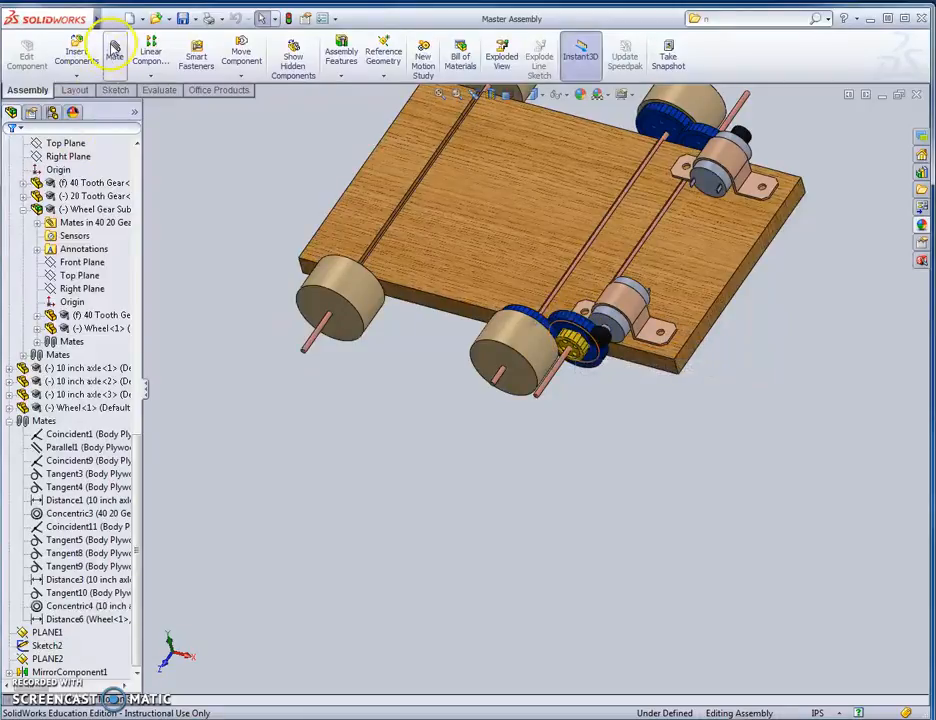
Step: Create a new assembly and place the 40 Tooth Gear as its first component
click(143, 20)
click(150, 33)
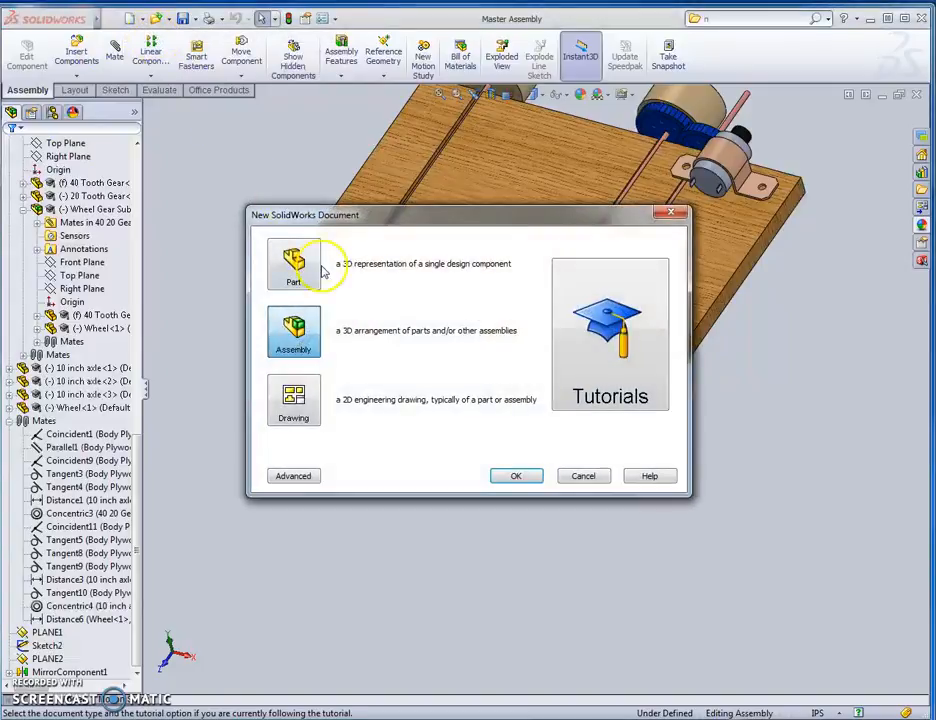
click(516, 476)
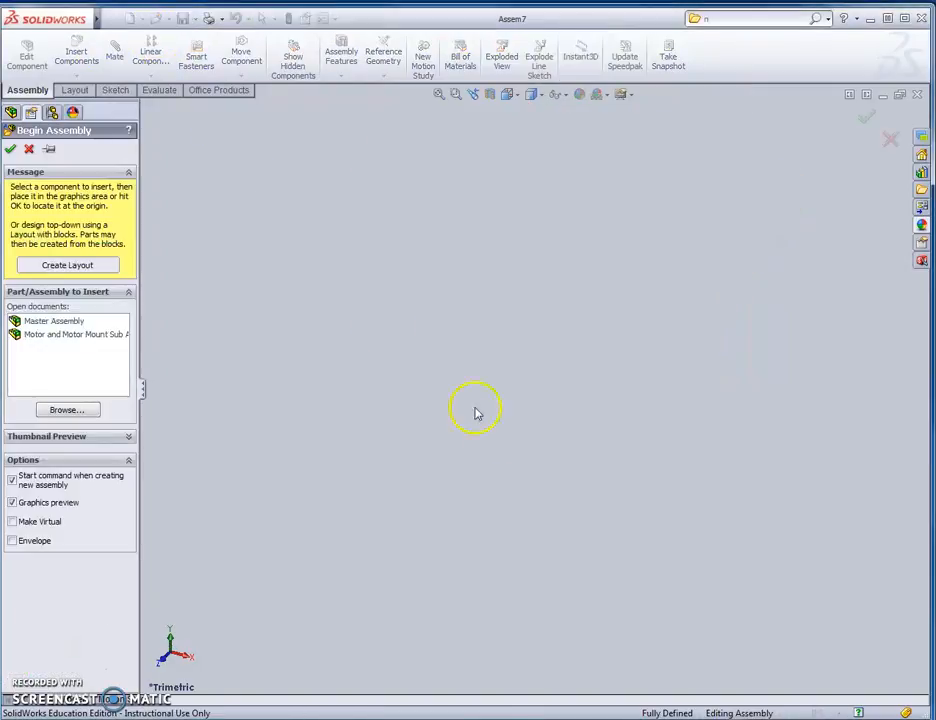
click(68, 409)
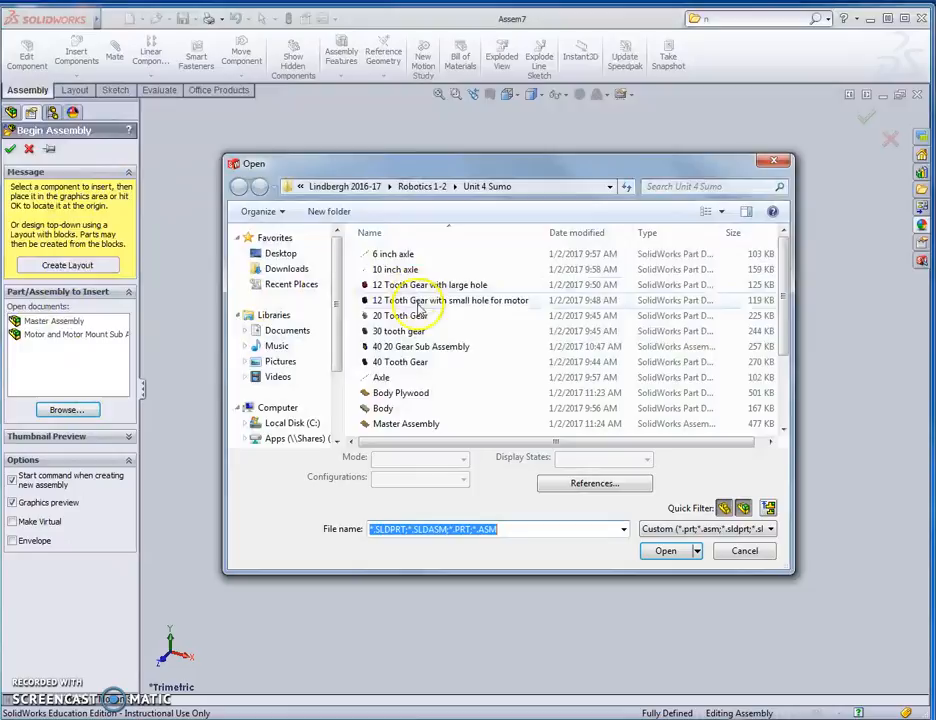
click(420, 362)
click(663, 551)
click(643, 363)
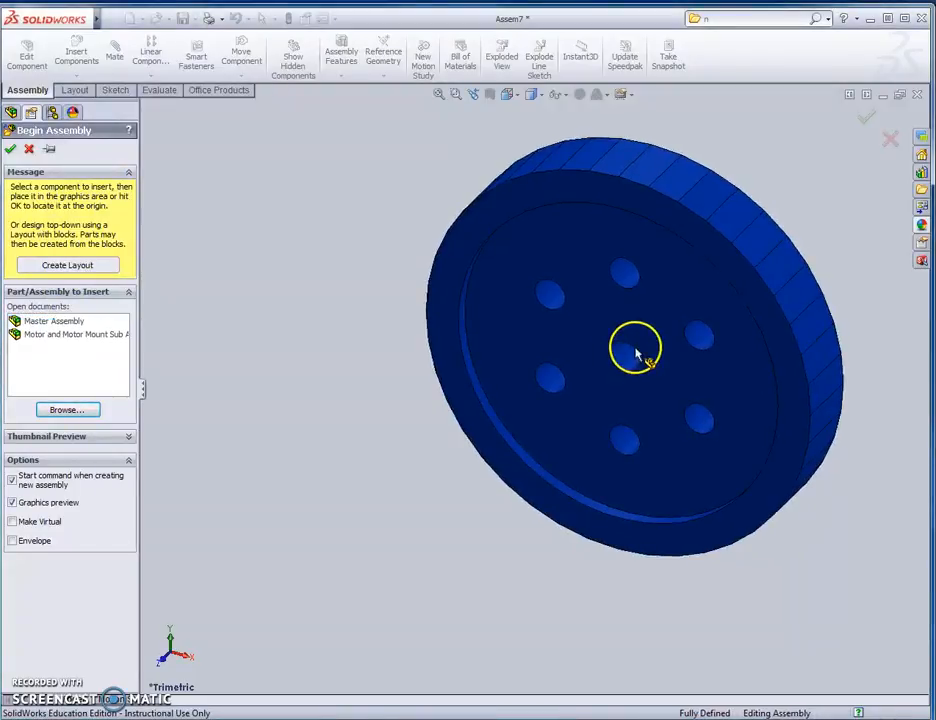
Step: Insert the 20 Tooth Gear and place it in front of the 40 Tooth Gear, beside its lower edge
click(84, 61)
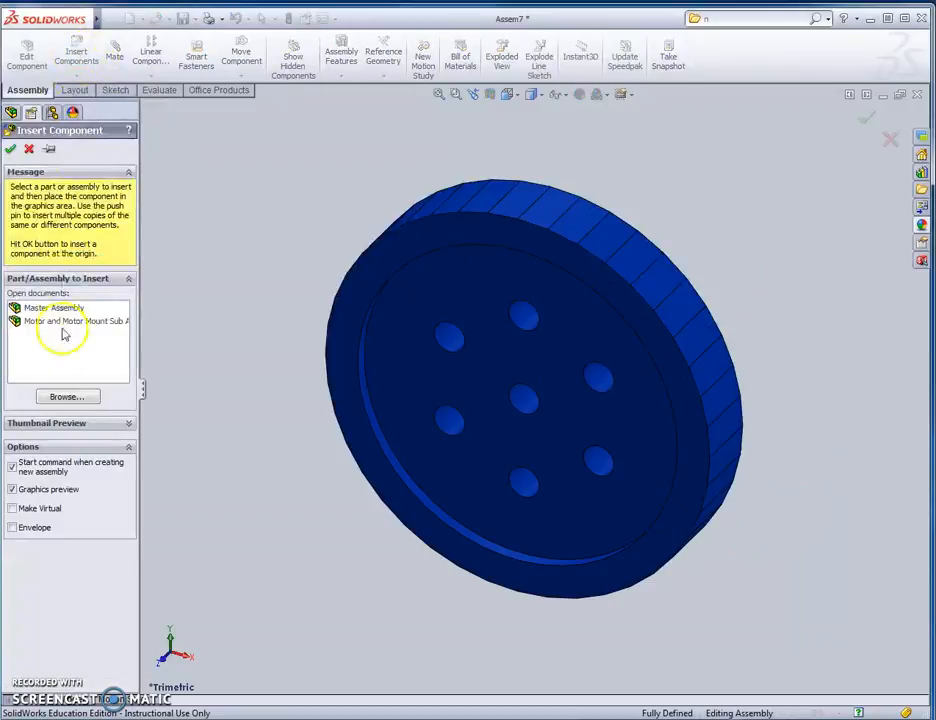
click(67, 397)
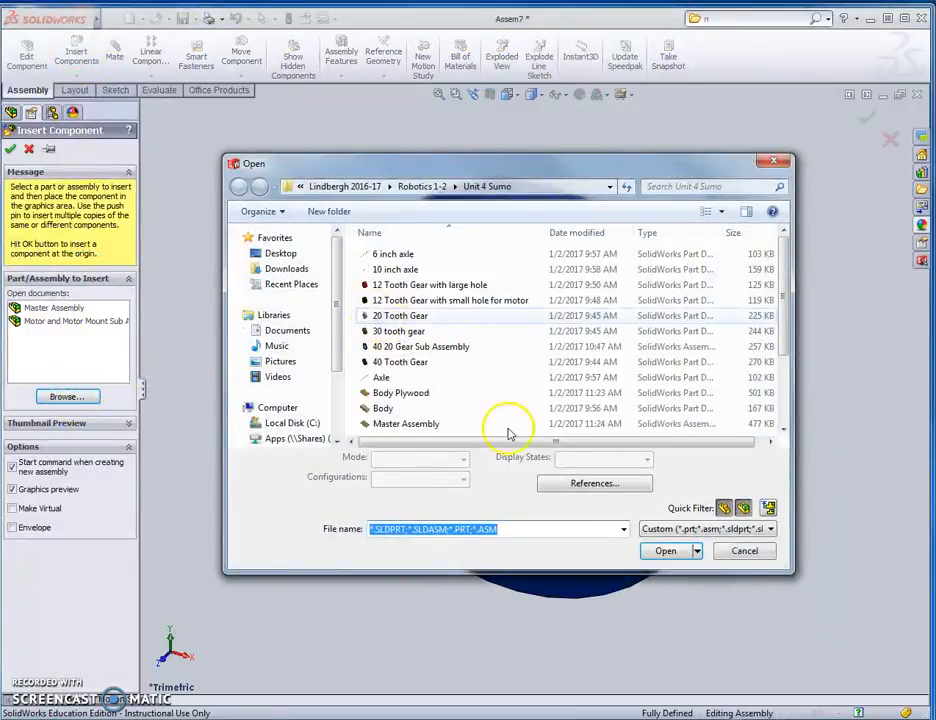
click(400, 315)
click(660, 551)
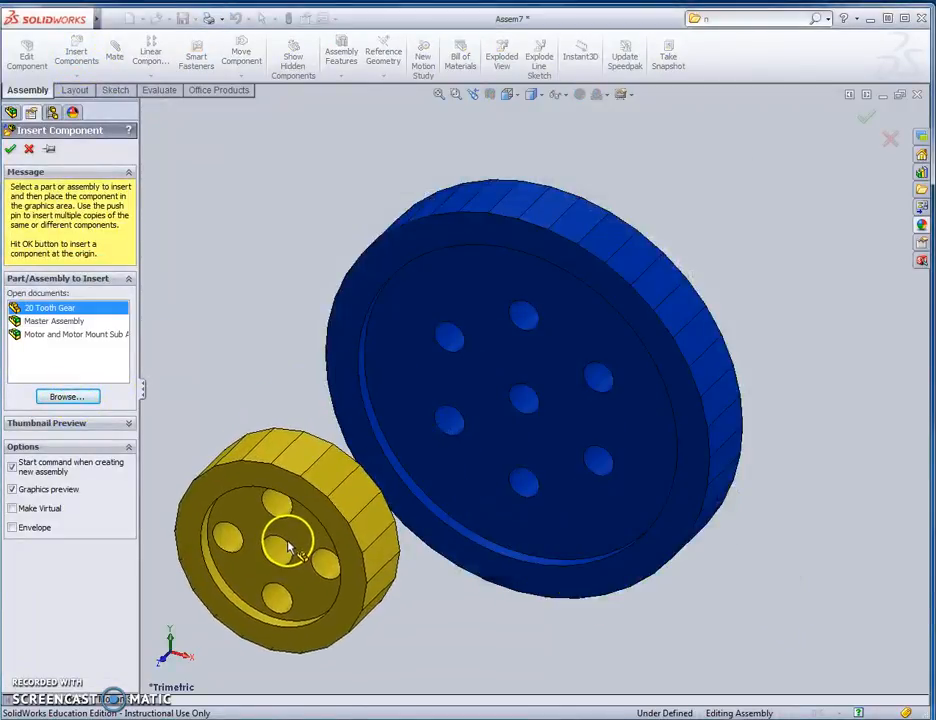
click(290, 548)
Step: Add a coincident mate between the back rim face of the 20 Tooth Gear and the recessed front face of the 40 Tooth Gear
middle_drag(836, 390, 787, 409)
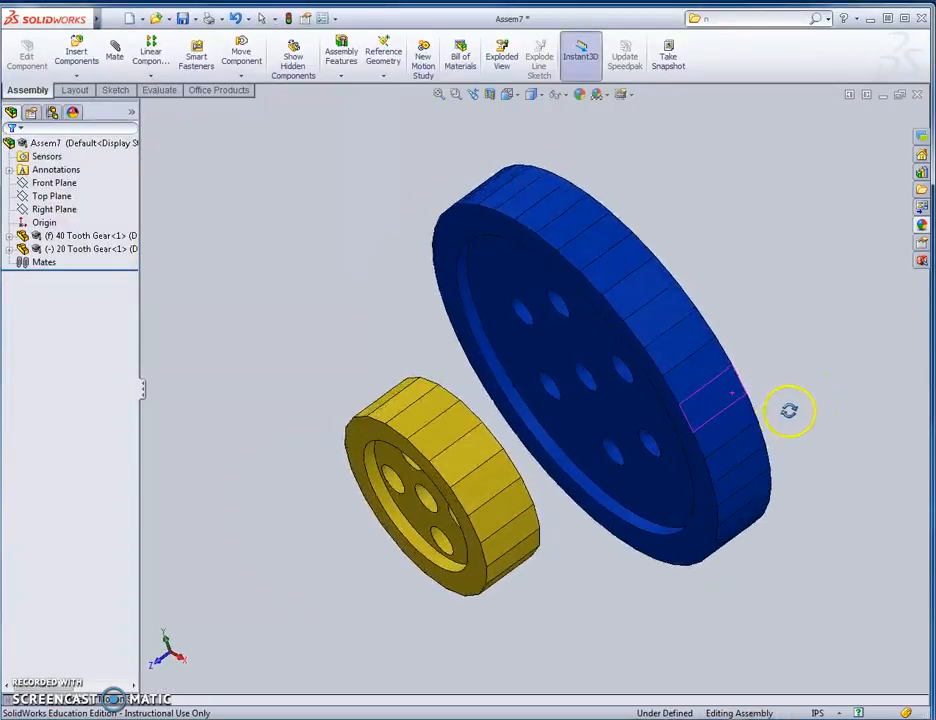
click(115, 55)
middle_drag(773, 288, 720, 238)
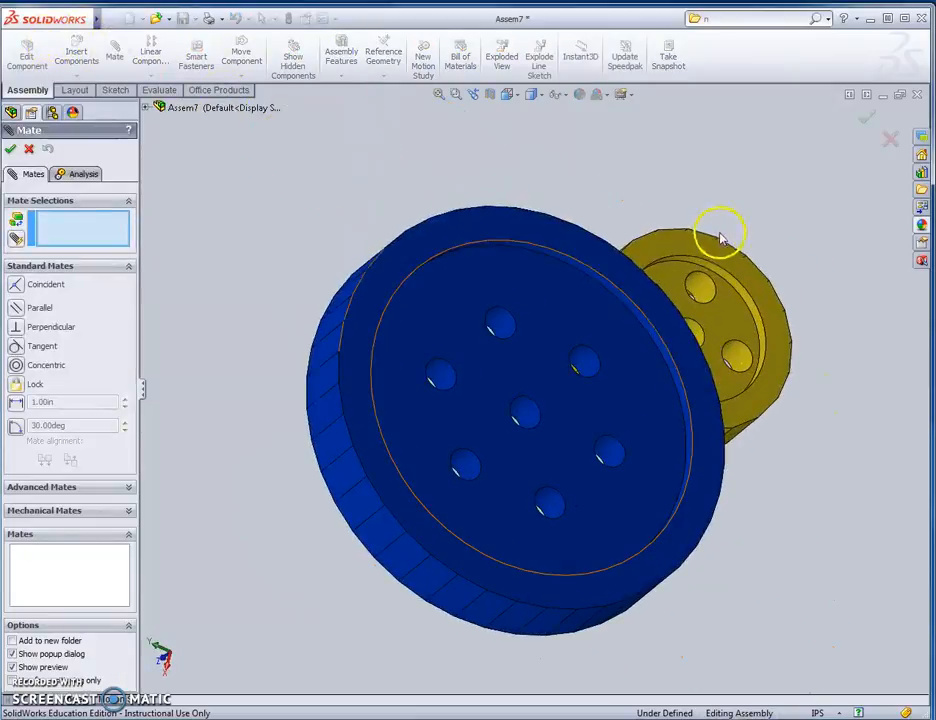
click(710, 257)
middle_drag(257, 231, 386, 193)
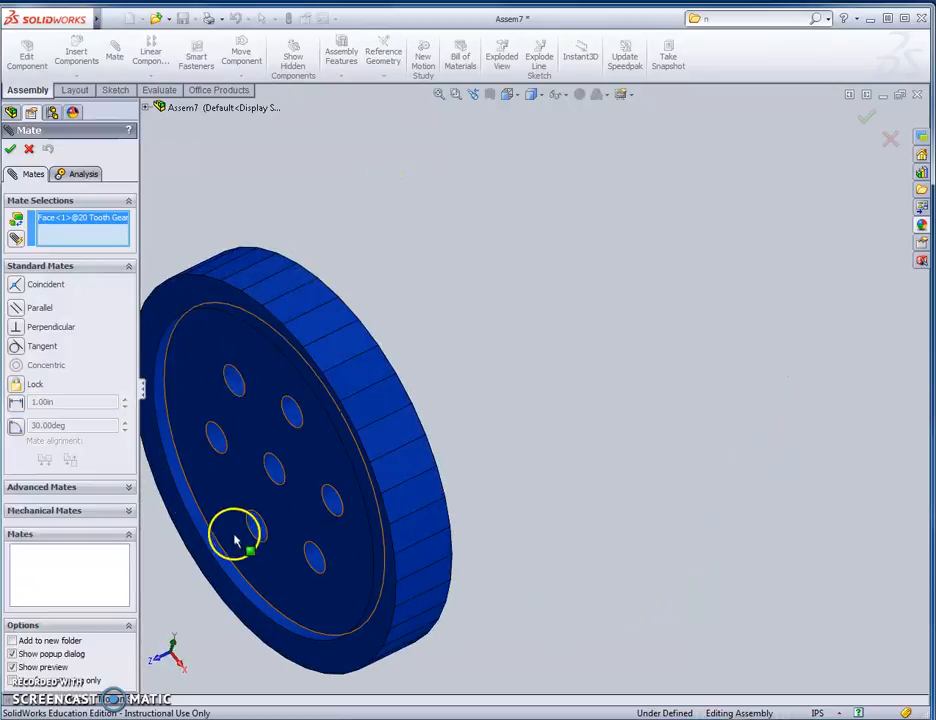
click(208, 365)
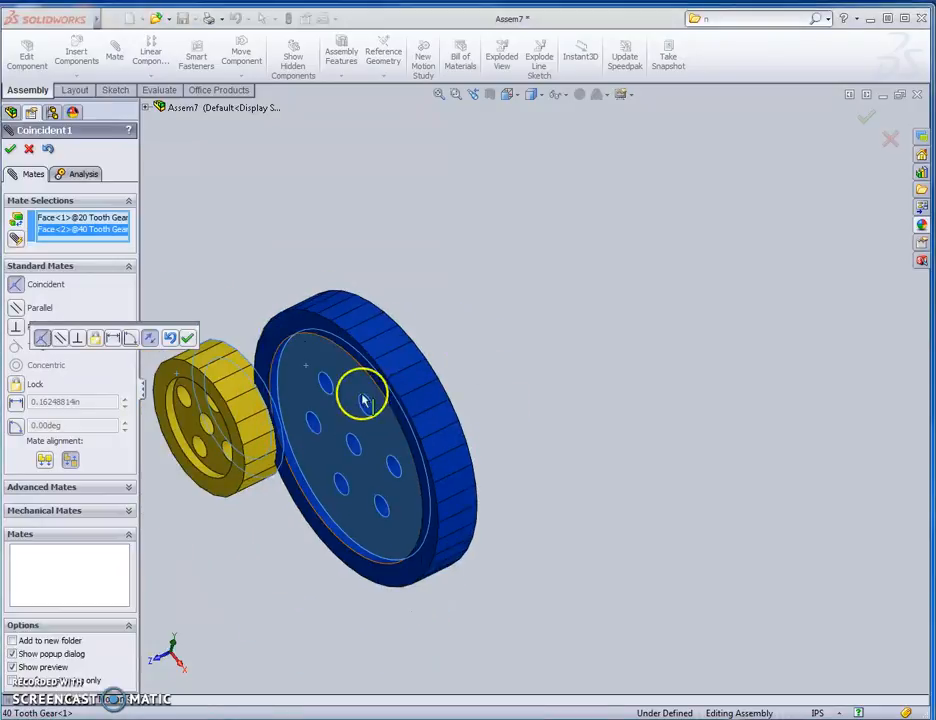
click(188, 337)
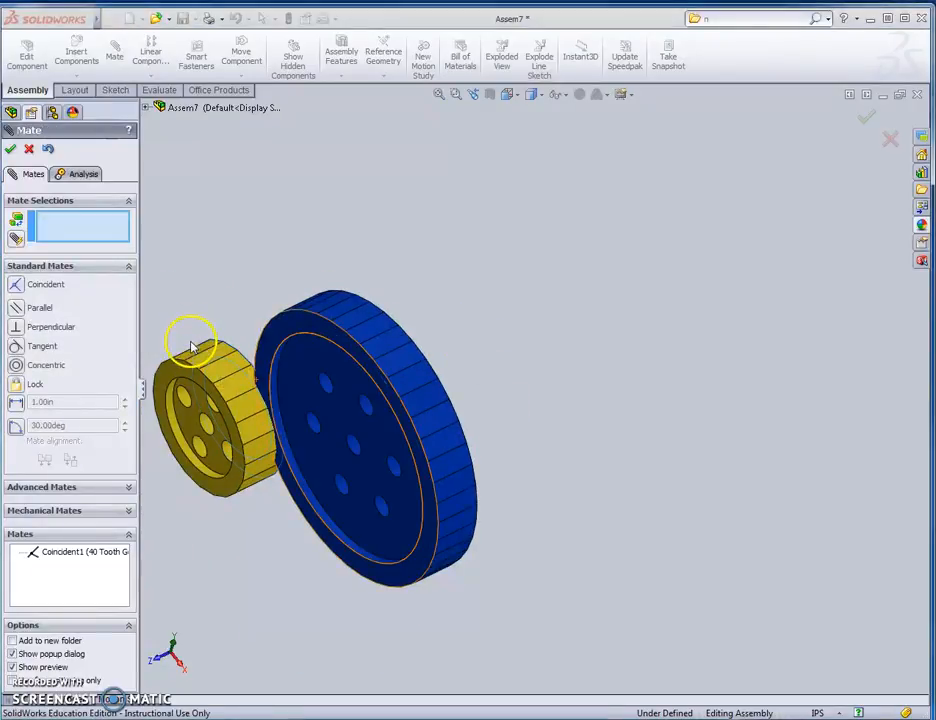
Step: Add a concentric mate between the center holes of the 20 Tooth Gear and the 40 Tooth Gear, and finish mating
click(209, 434)
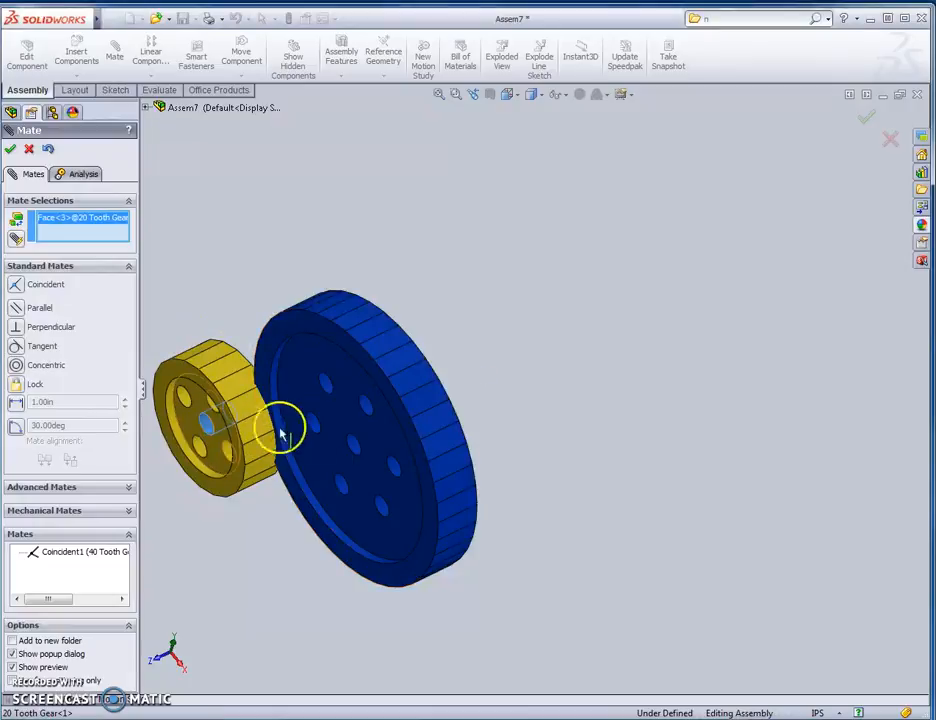
click(353, 445)
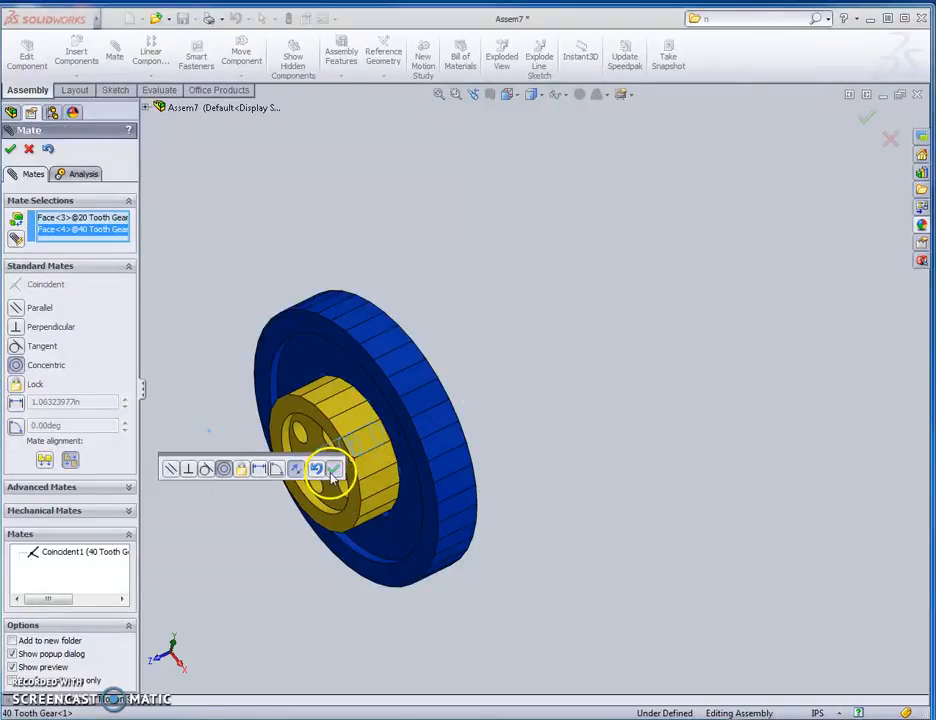
click(333, 469)
click(10, 148)
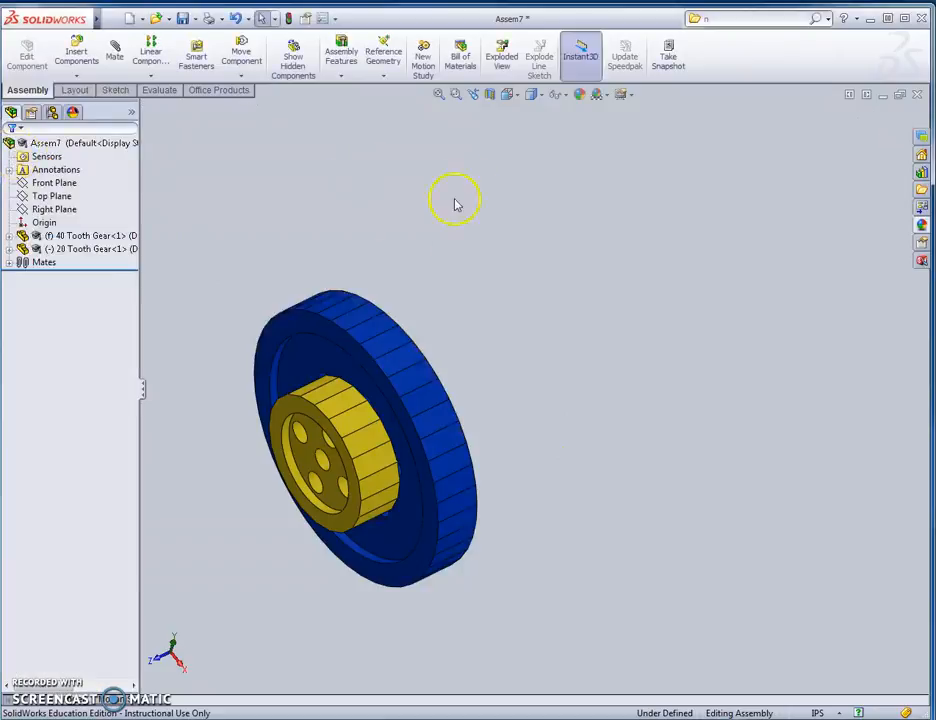
Step: Test the mates by turning the 20 Tooth Gear and trying to move the 40 Tooth Gear
click(355, 436)
drag(397, 402, 420, 391)
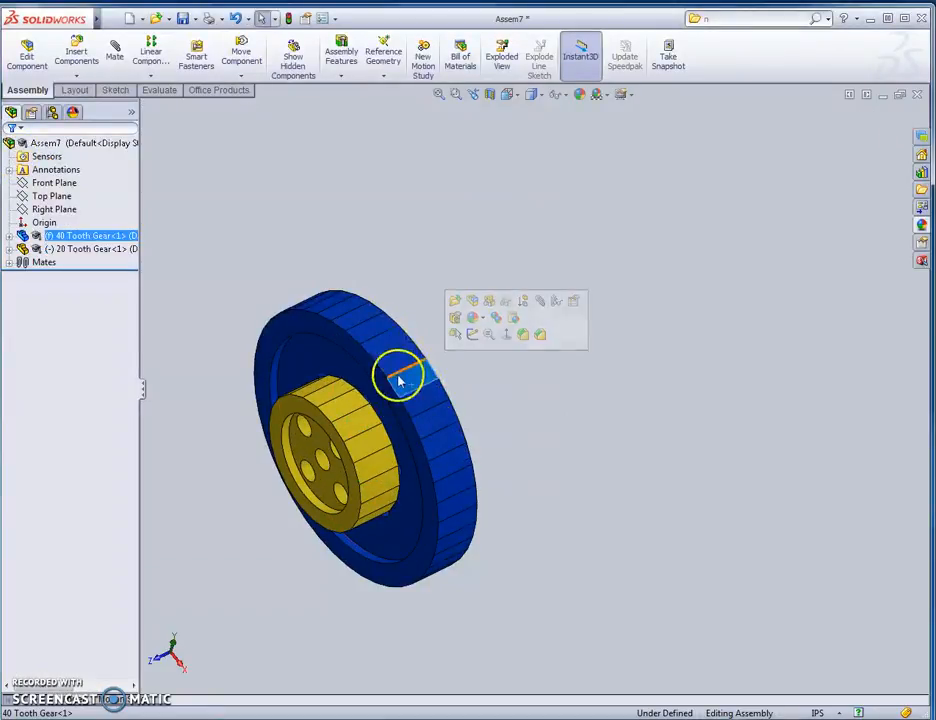
drag(351, 434, 483, 367)
click(483, 367)
Step: Rebuild and save the gear assembly as "40 20 Gear Sub Assembly 2" in the Unit 4 Sumo folder, and close it
click(193, 20)
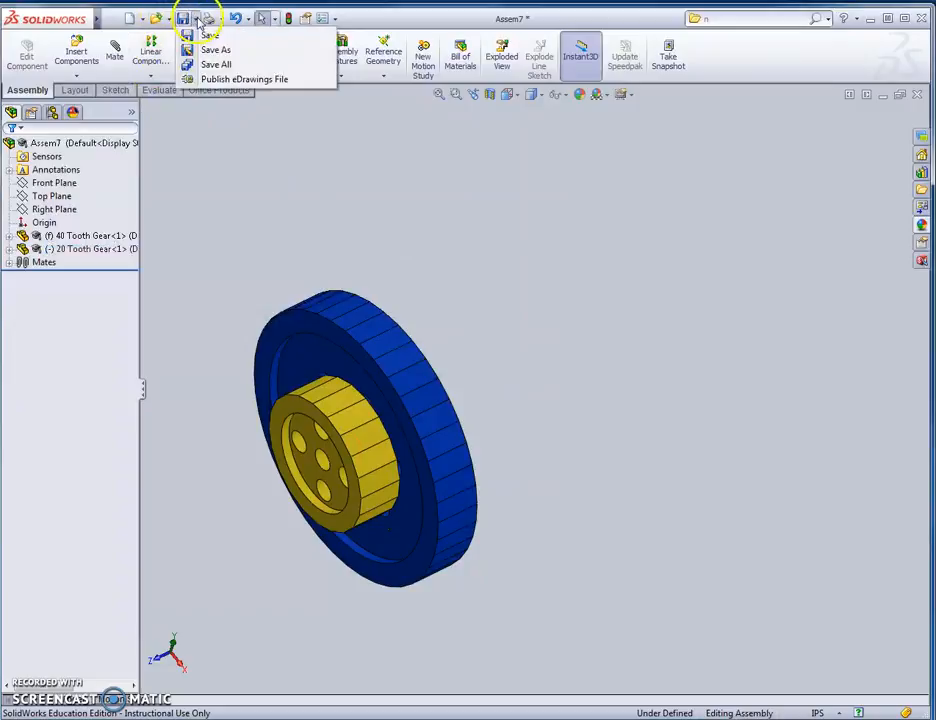
click(212, 48)
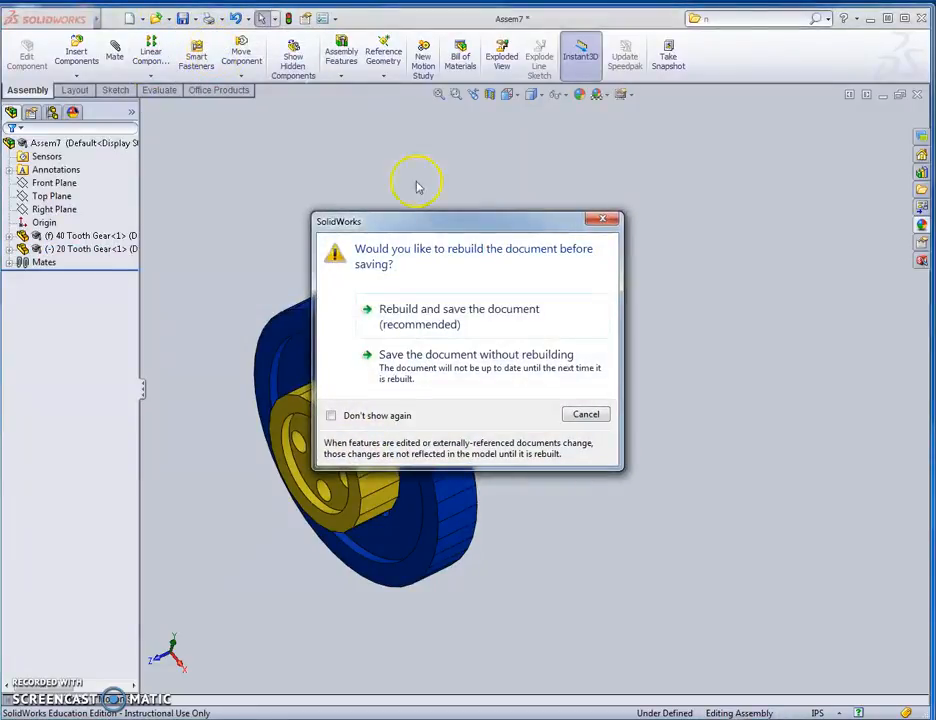
click(455, 315)
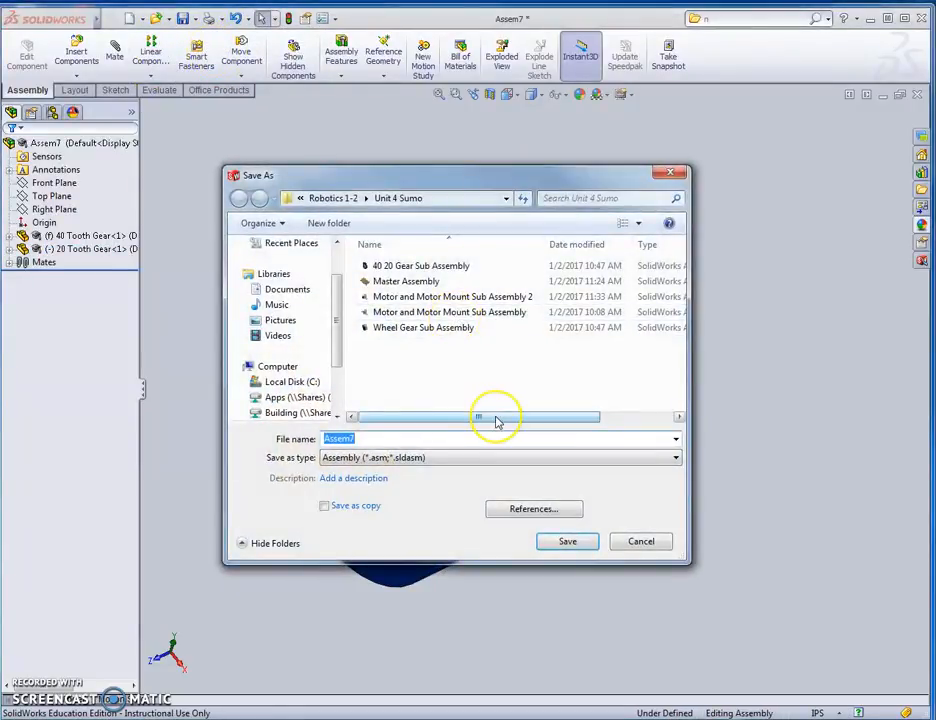
text(40)
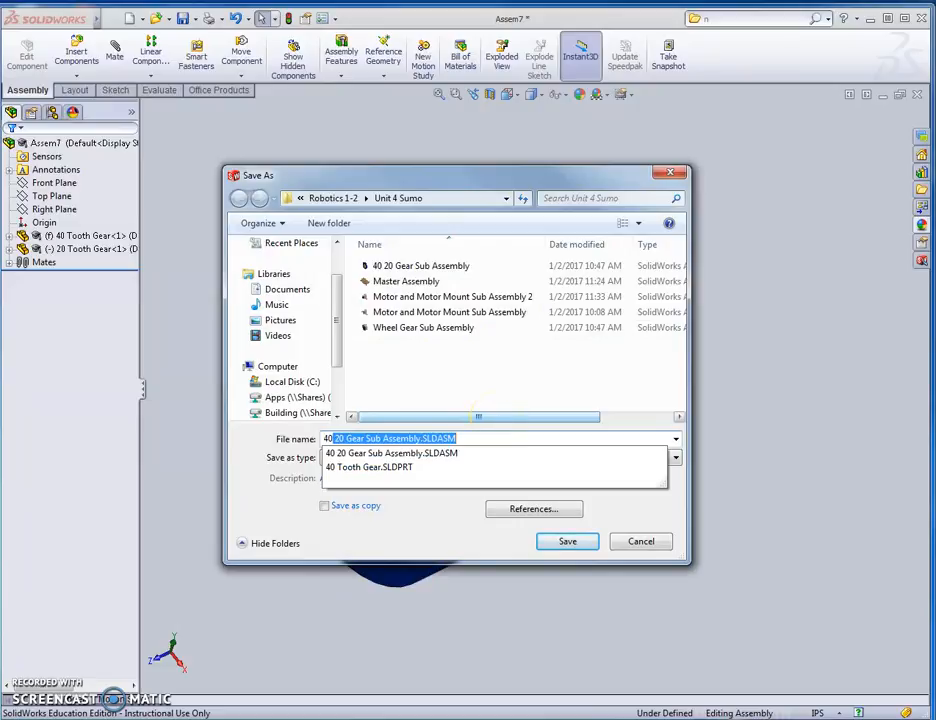
text( 20 Gear Sub Asse)
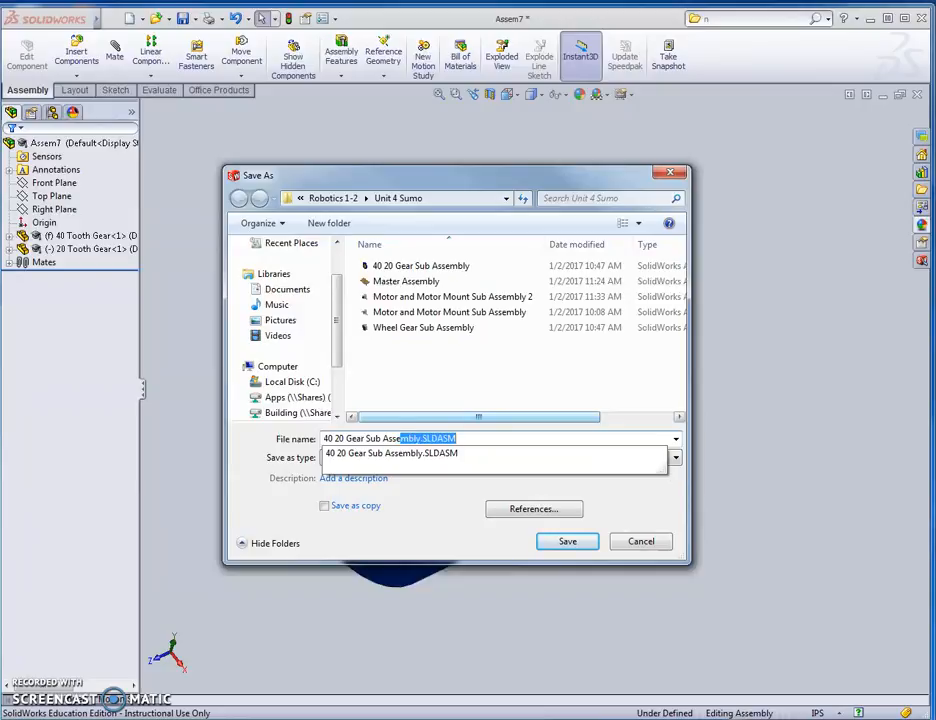
text(mbly )
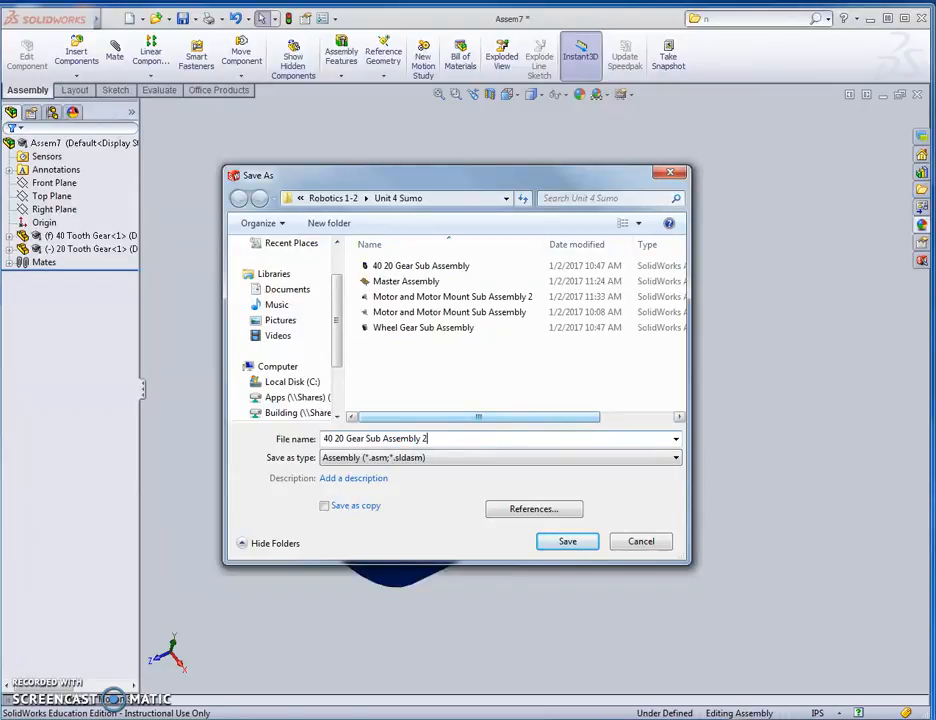
text(2)
key(Return)
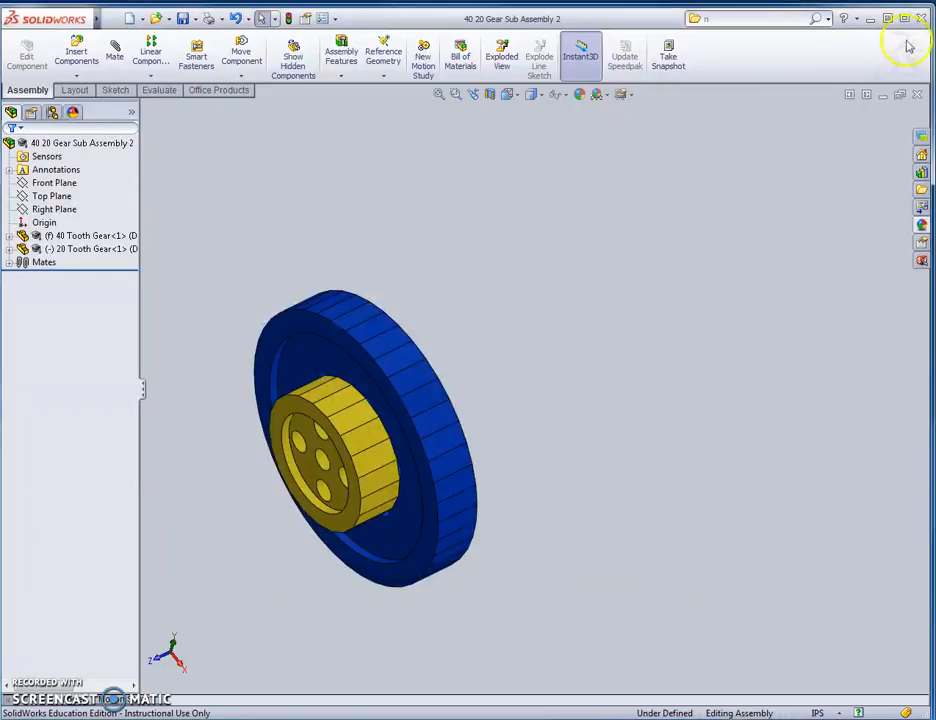
click(918, 96)
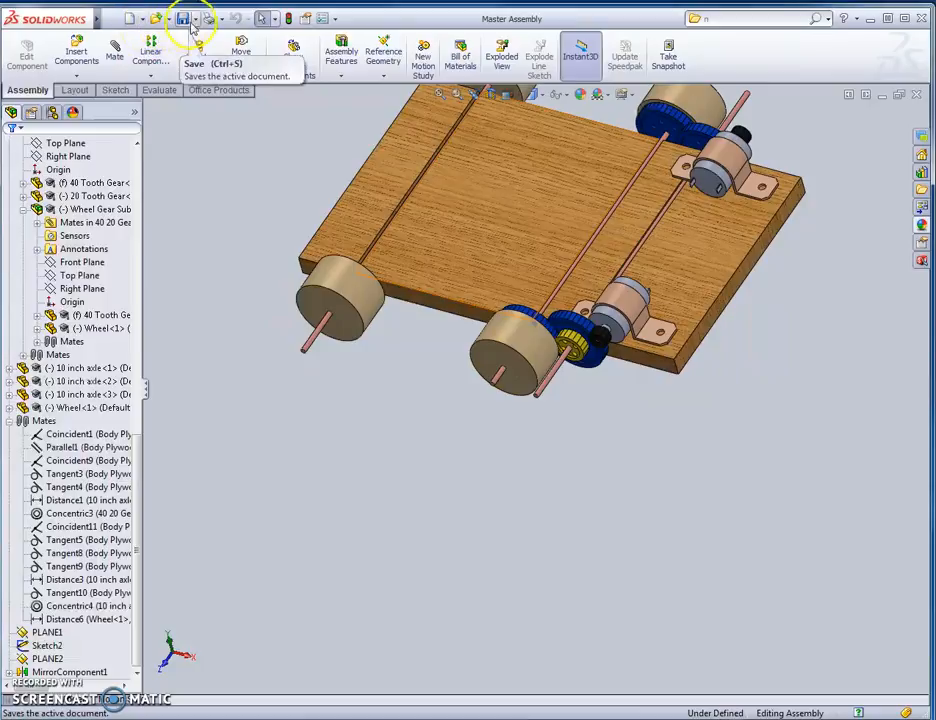
Step: Create a new assembly and place the Wheel part from the Unit 4 Sumo folder as its first component
click(143, 20)
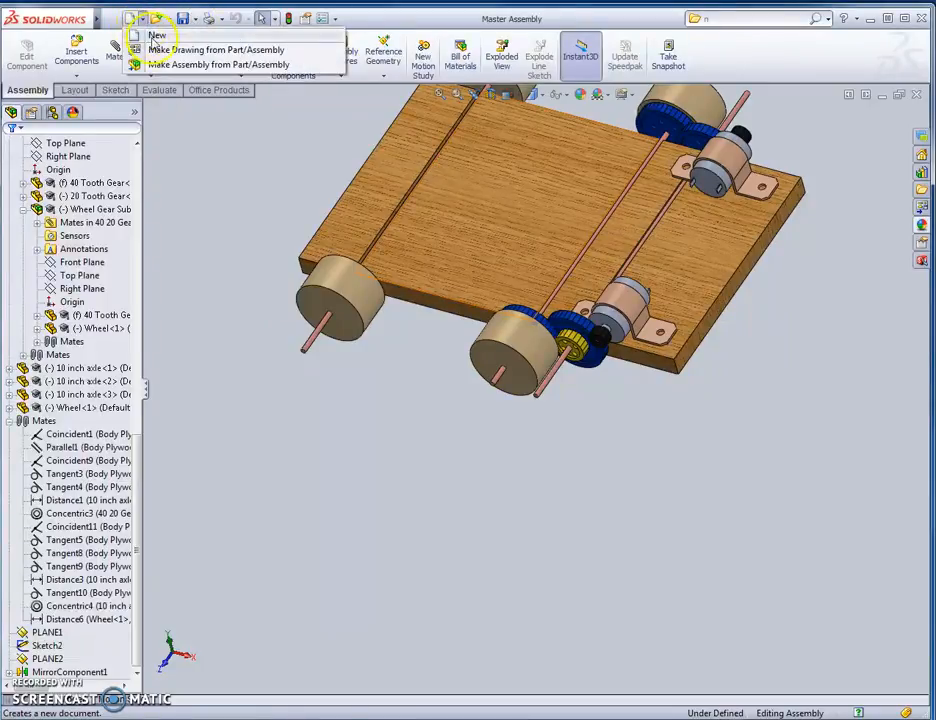
click(156, 34)
click(515, 477)
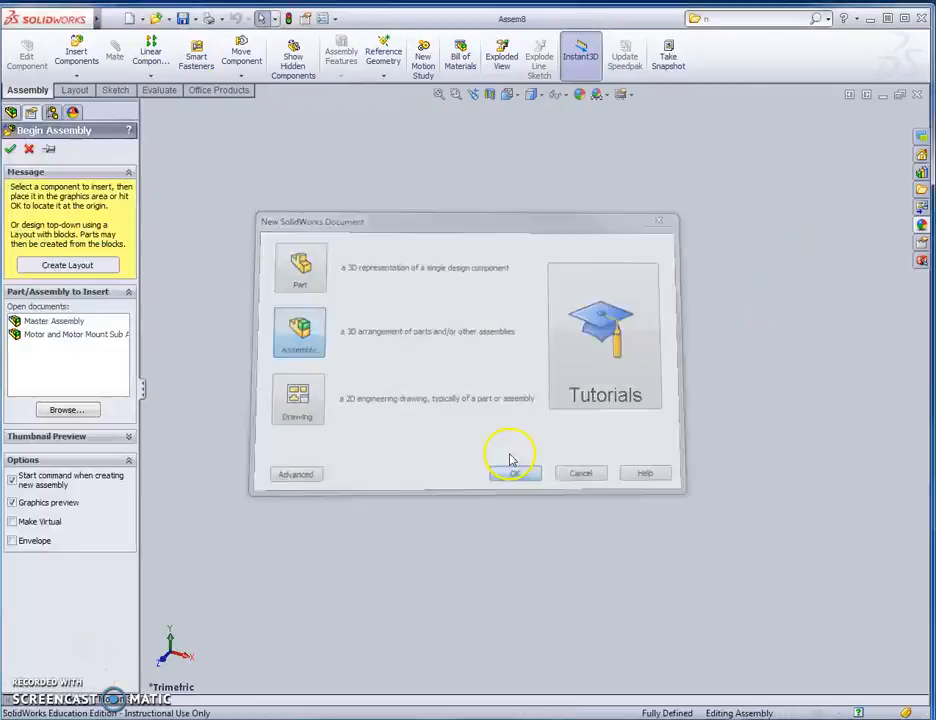
click(84, 403)
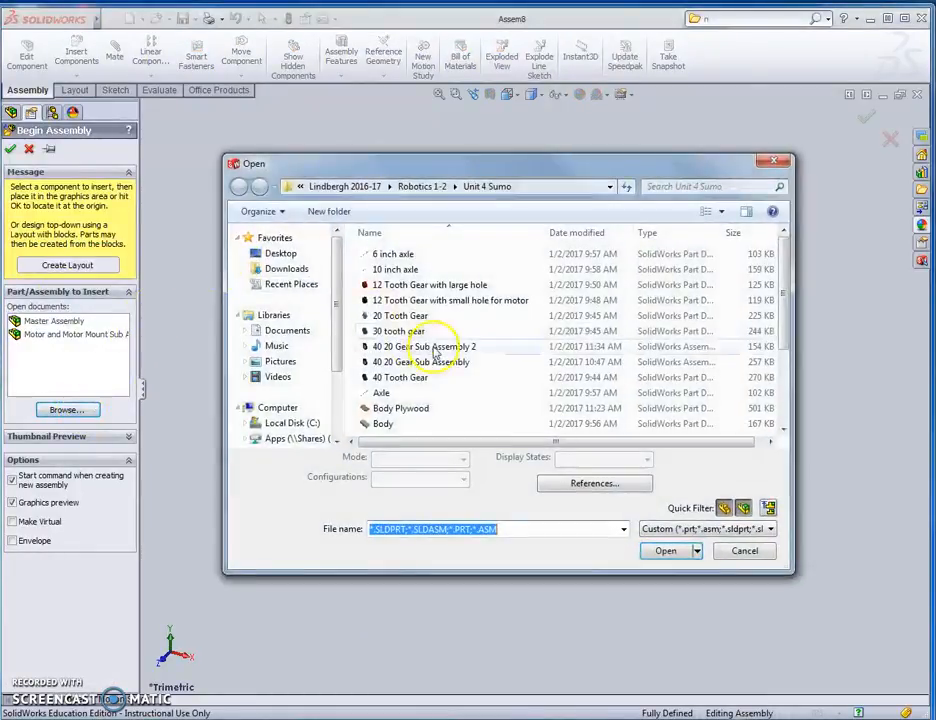
drag(782, 316, 777, 382)
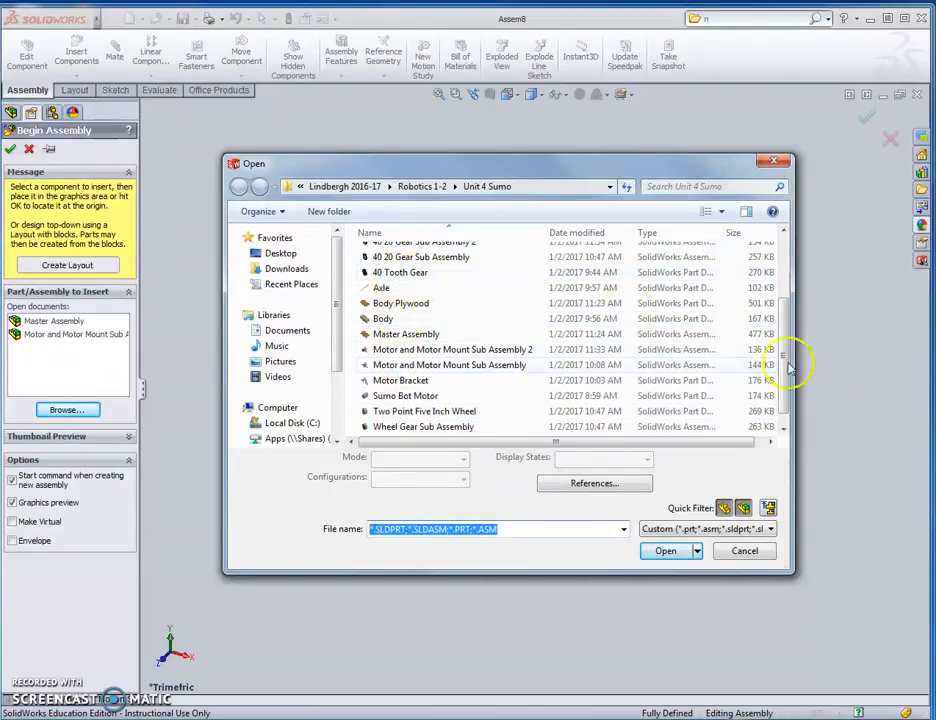
scroll(787, 370, down, 1)
click(410, 429)
click(668, 551)
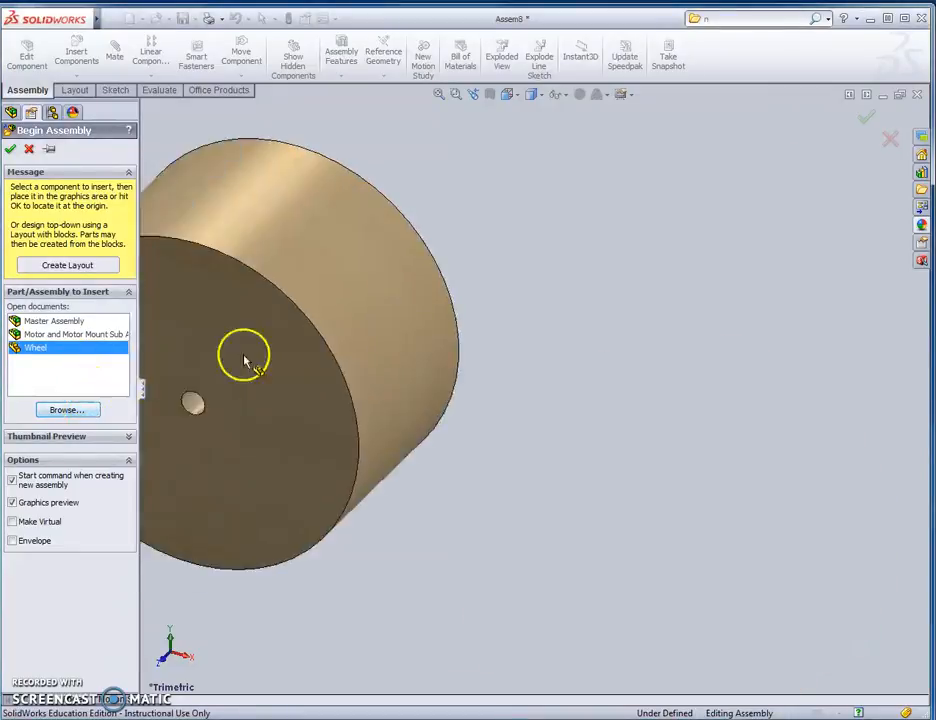
click(570, 357)
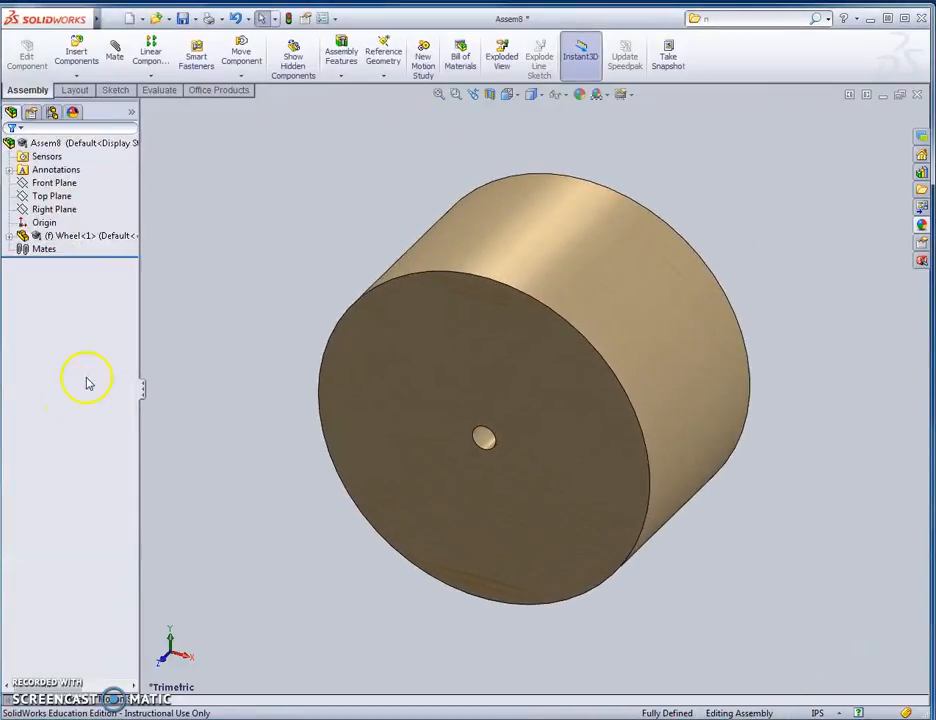
Step: Insert the 40 Tooth Gear and place it in front of the wheel, beside the lower edge of its front face
click(82, 60)
click(68, 397)
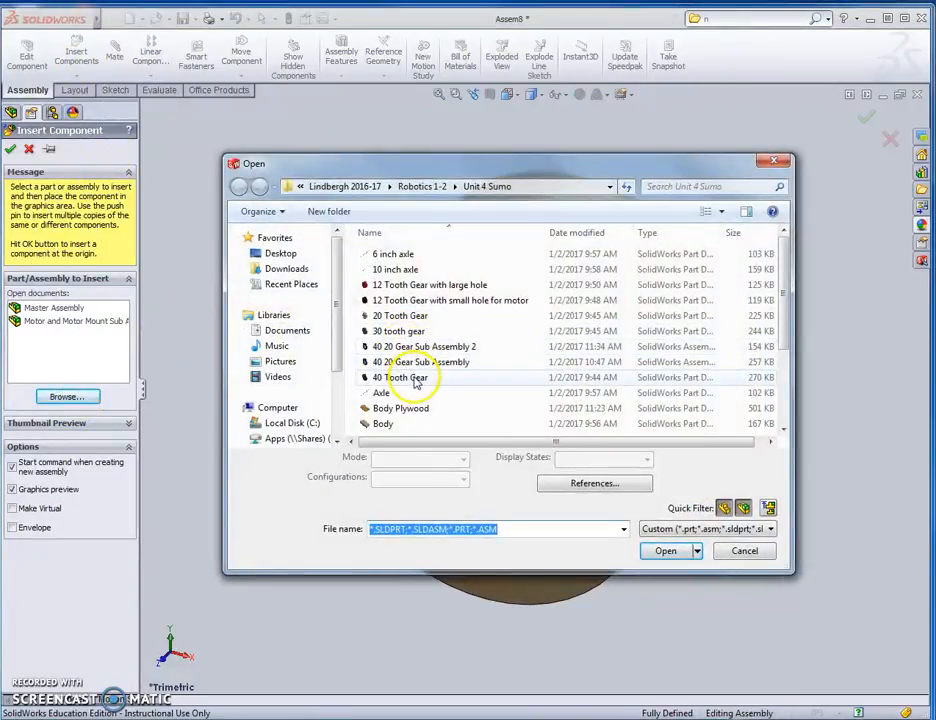
click(395, 378)
click(665, 551)
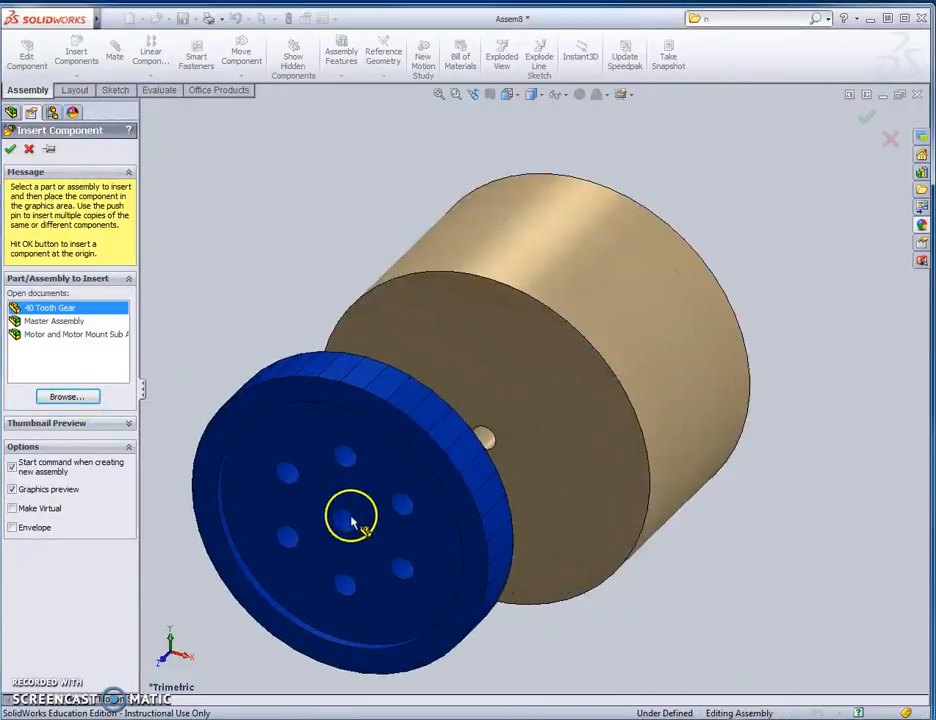
click(382, 501)
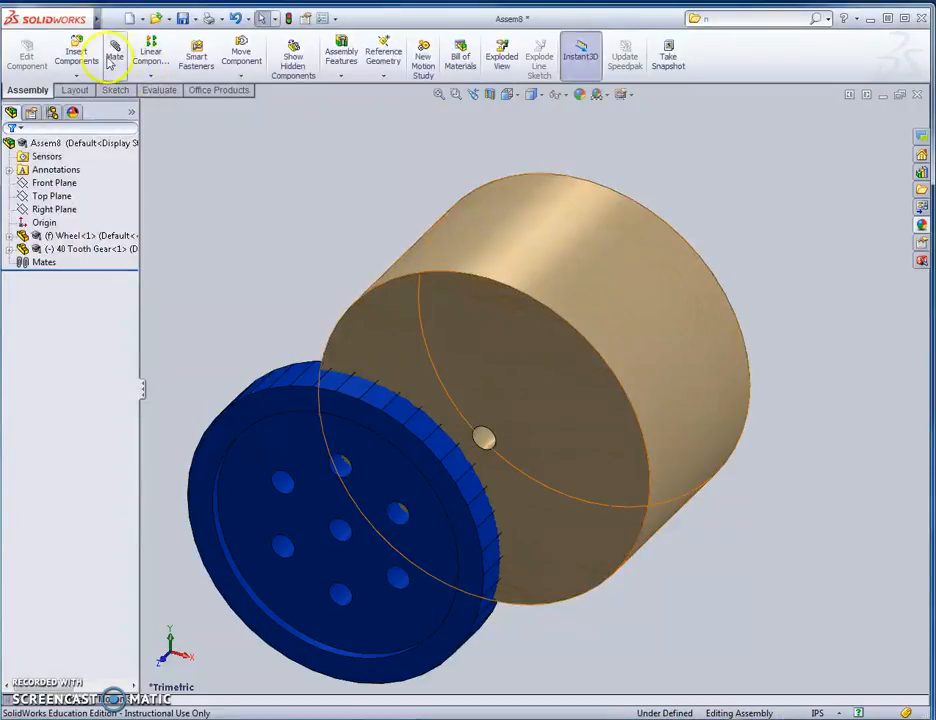
click(76, 52)
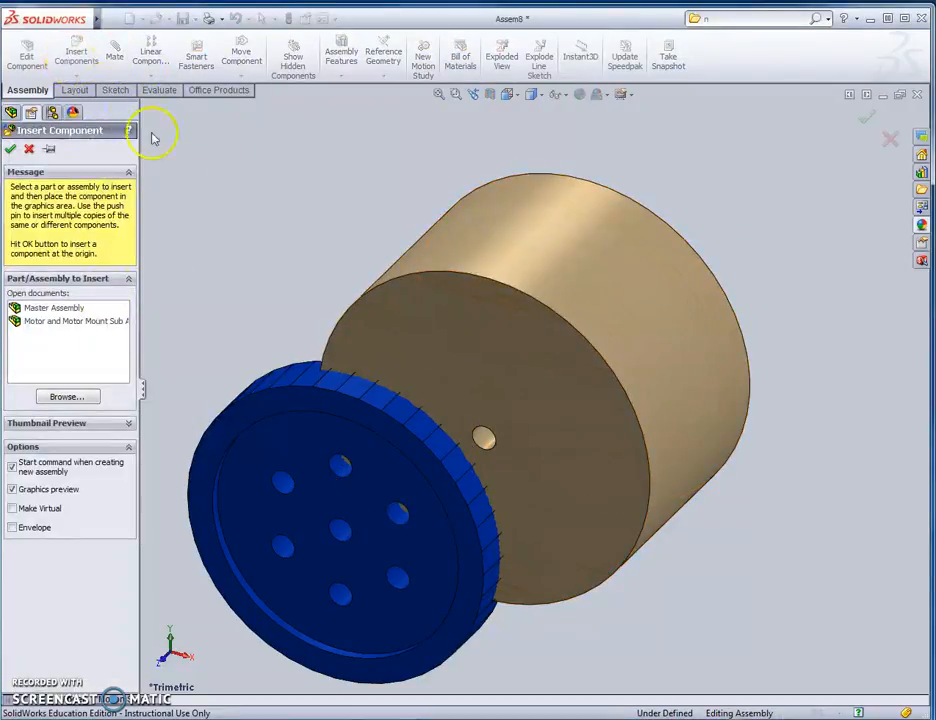
click(80, 399)
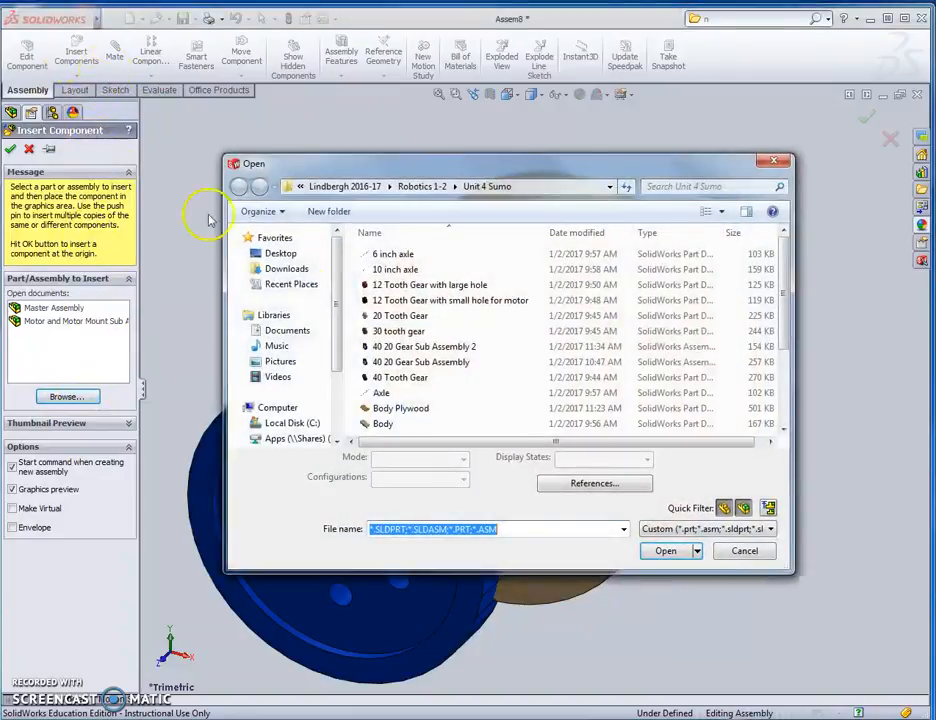
click(740, 551)
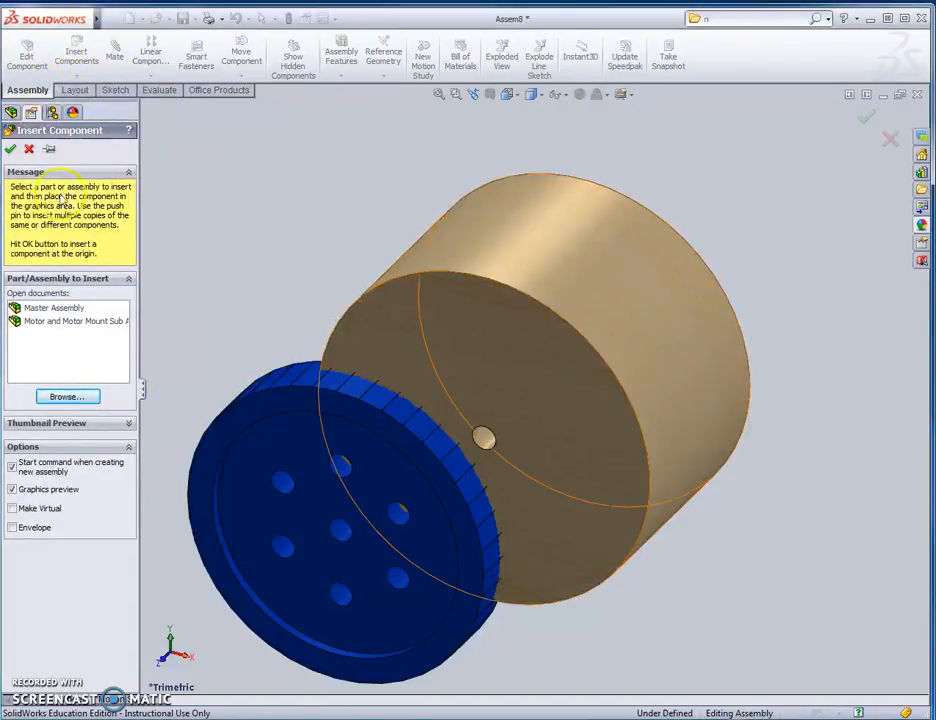
click(28, 149)
Step: Add a coincident mate between the wheel's front face and the back rim face of the 40 Tooth Gear
click(115, 55)
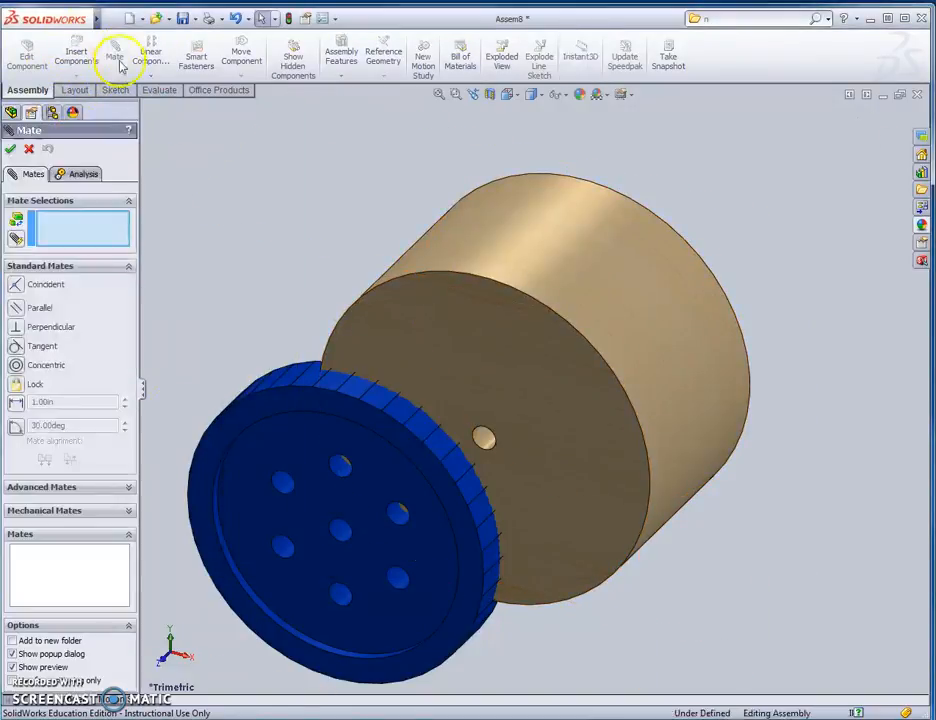
click(570, 413)
middle_drag(824, 376, 705, 540)
scroll(557, 162, up, 3)
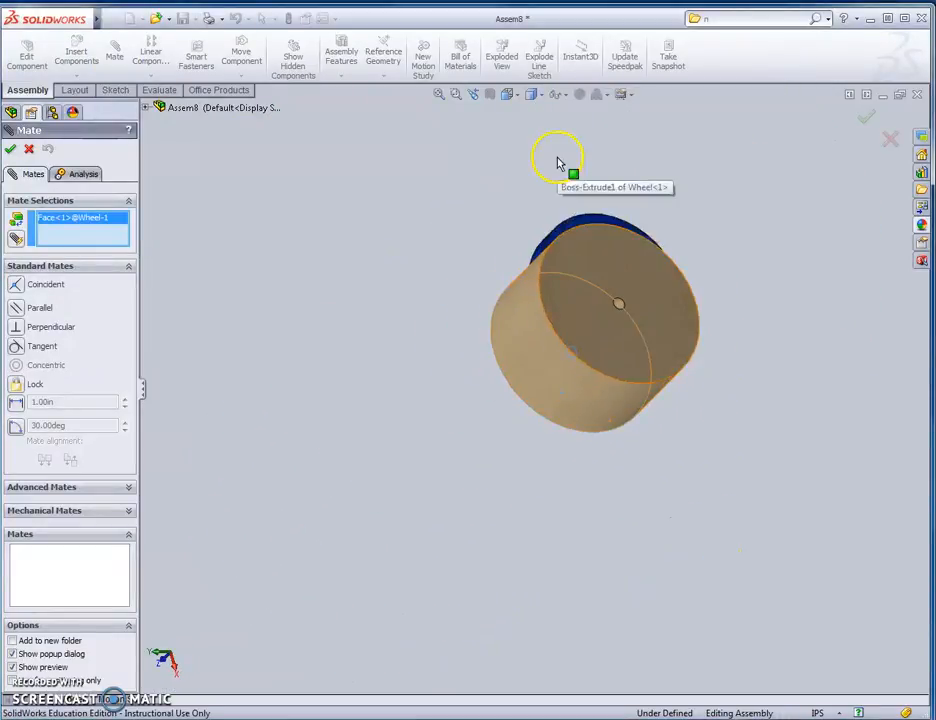
scroll(580, 222, down, 5)
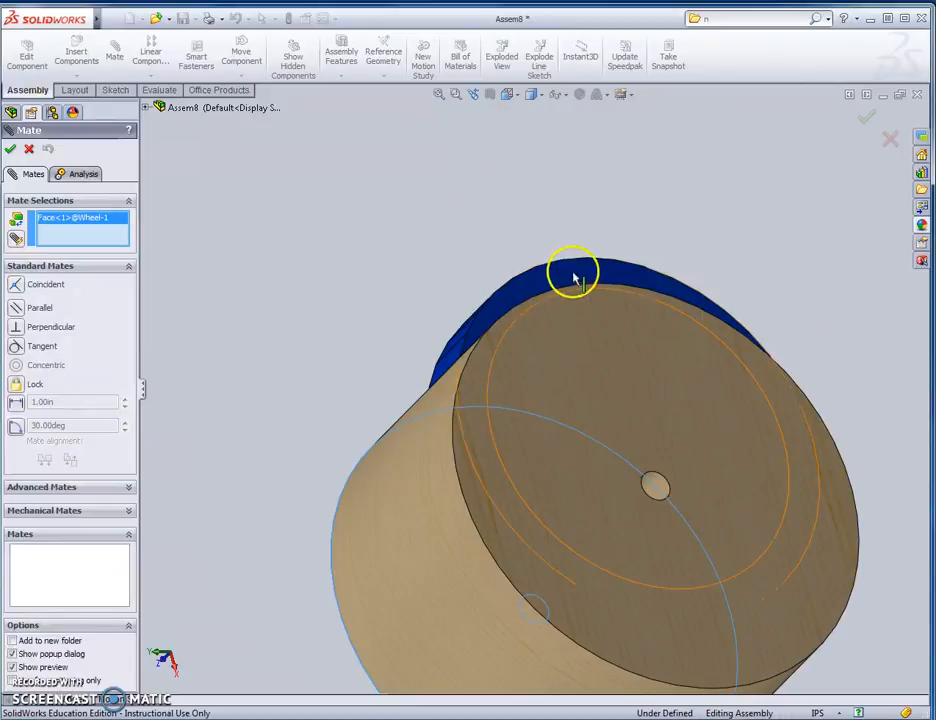
click(569, 274)
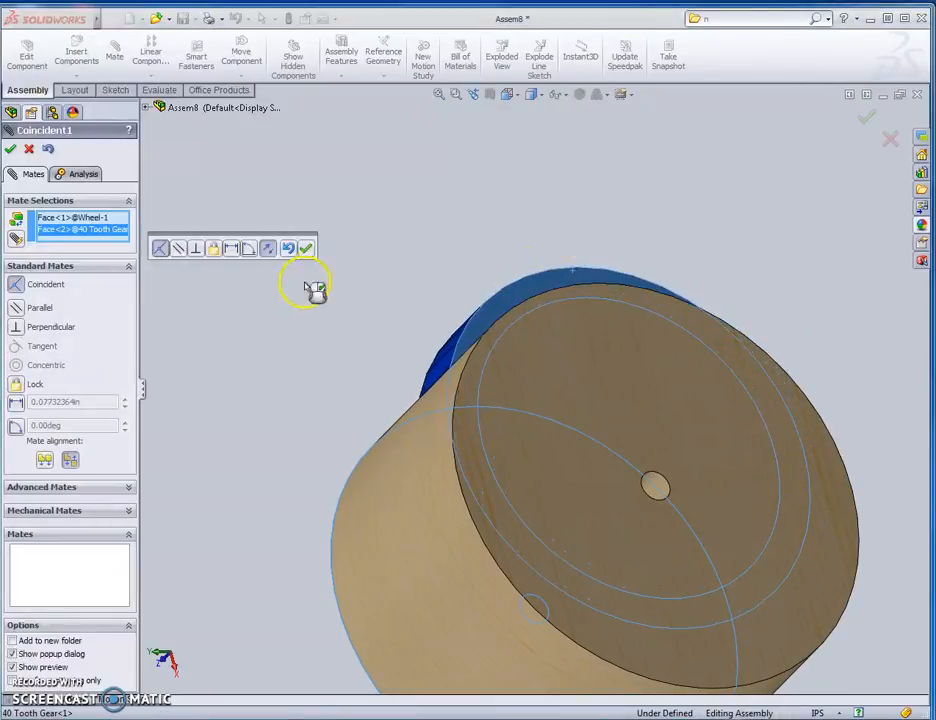
middle_drag(258, 393, 389, 290)
scroll(372, 414, up, 5)
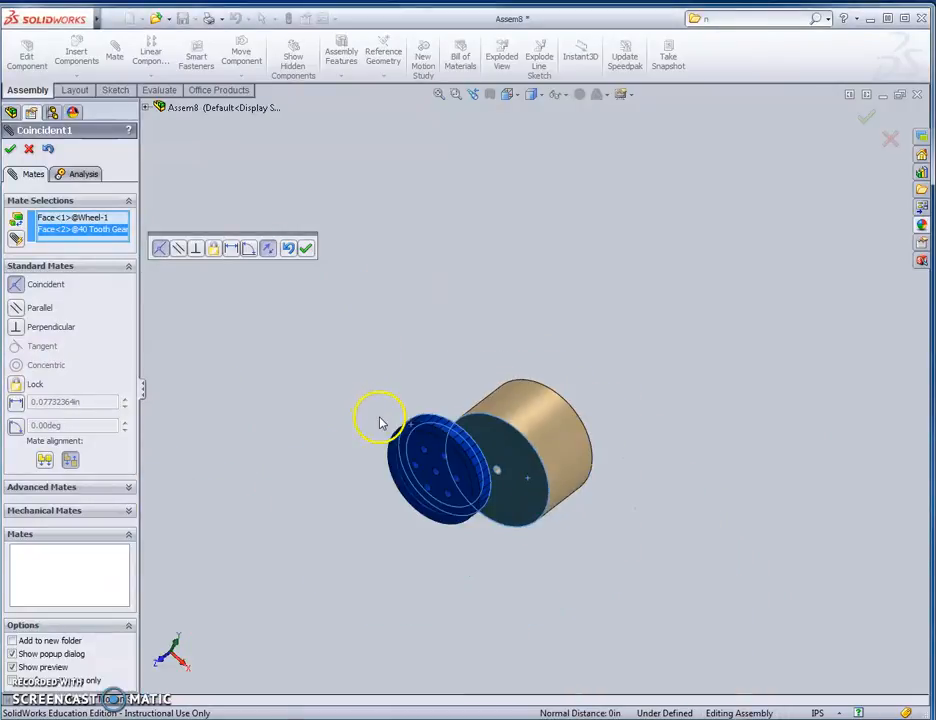
click(306, 250)
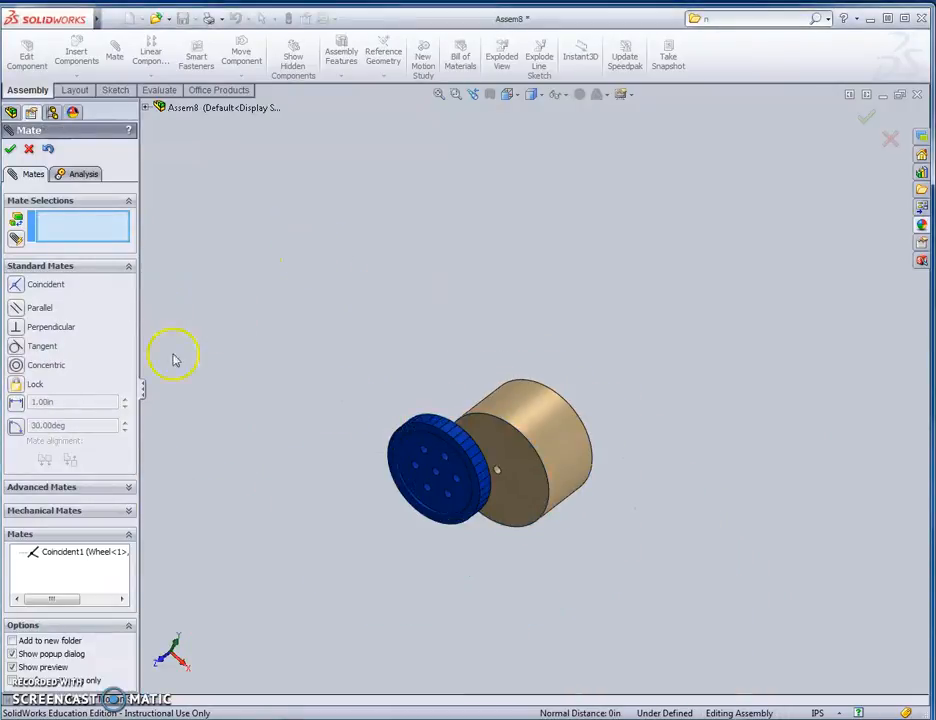
Step: Add a concentric mate between the center hole of the 40 Tooth Gear and the wheel's axle hole, and finish mating
scroll(430, 478, down, 8)
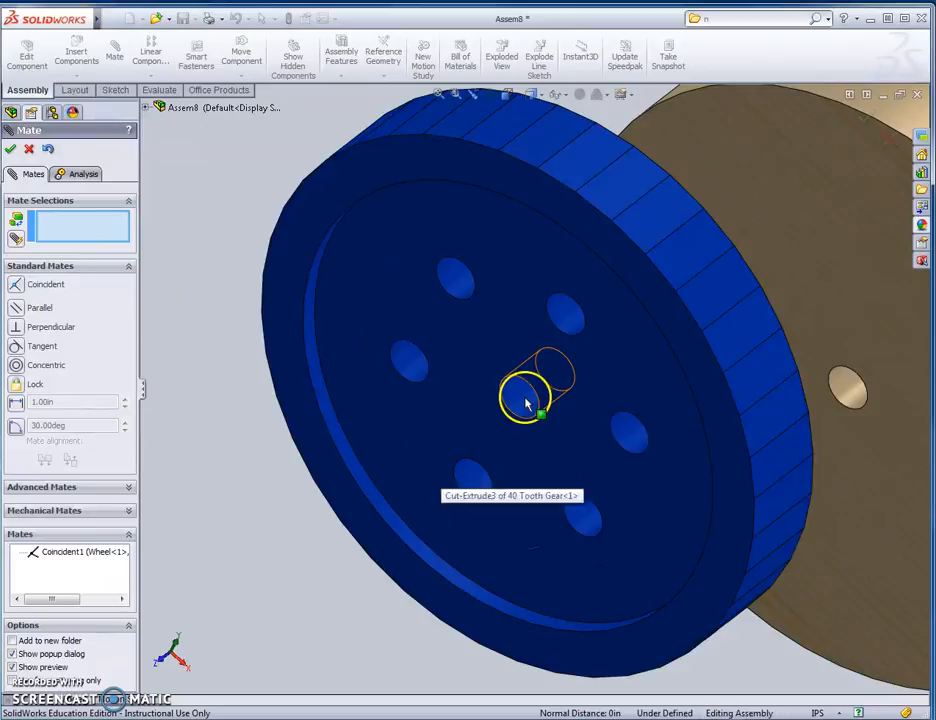
click(527, 403)
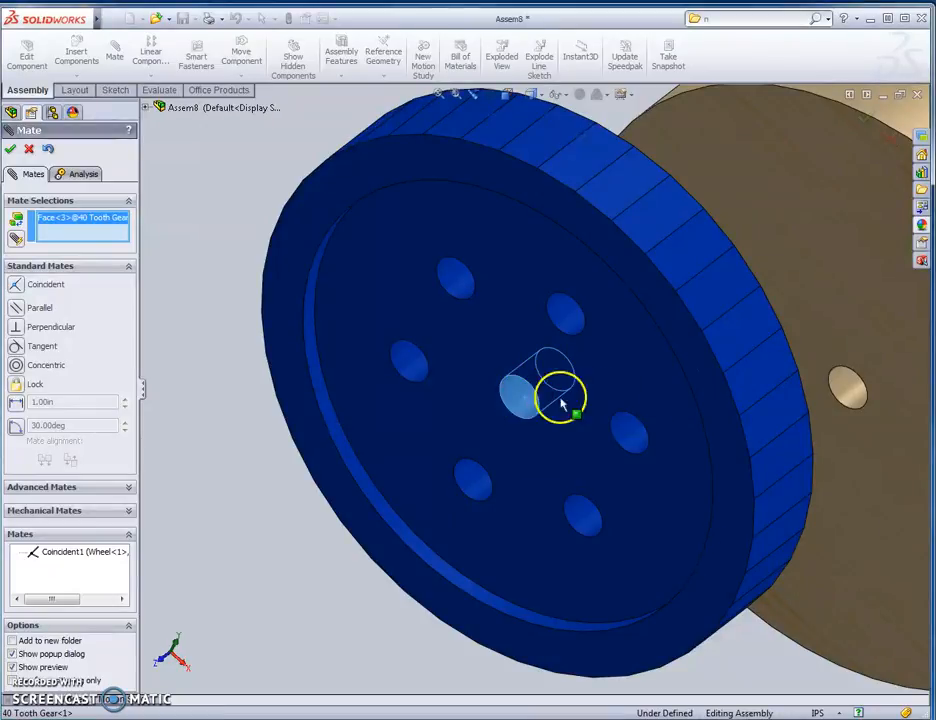
click(855, 392)
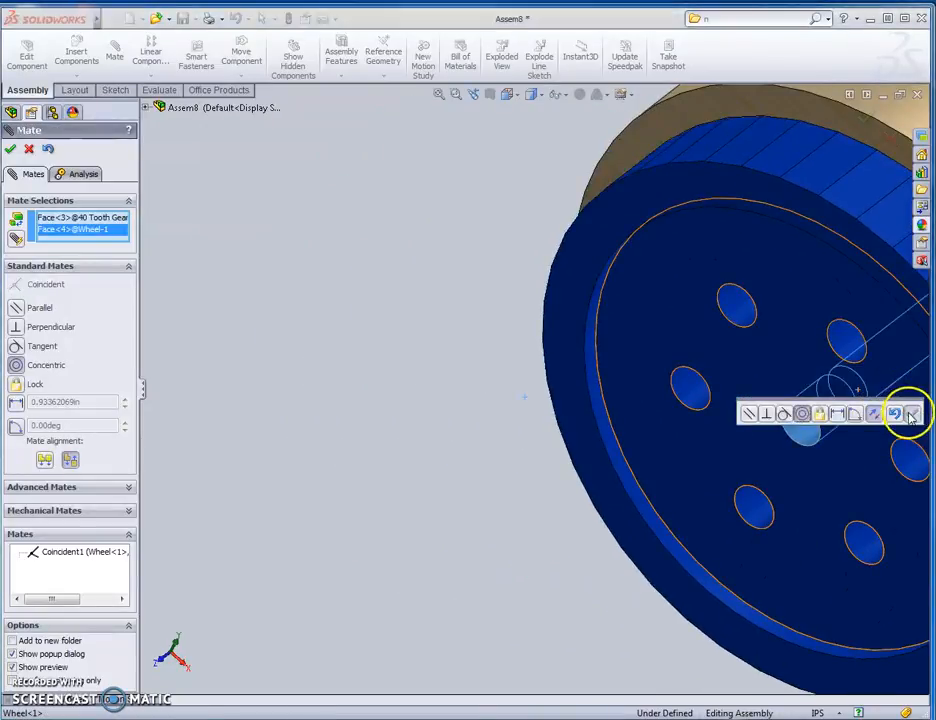
click(896, 413)
scroll(386, 393, up, 5)
mouse_move(386, 393)
middle_down()
mouse_move(324, 426)
mouse_move(389, 403)
middle_up()
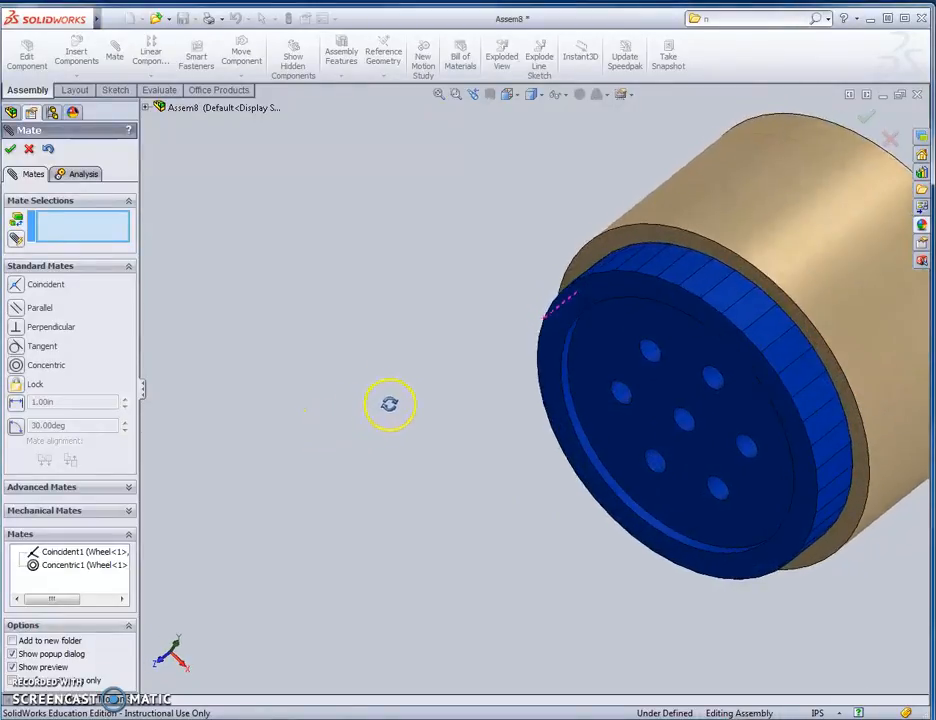
click(12, 150)
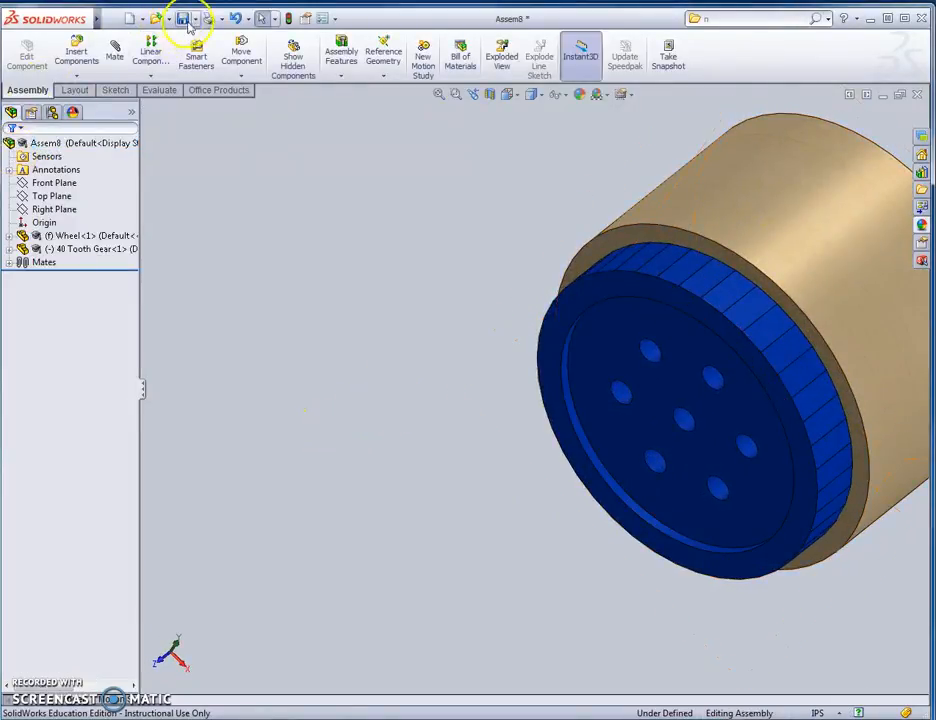
Step: Save the wheel and gear assembly as Wheel Gear Sub Assembly 2 in the Unit 4 Sumo folder
click(195, 19)
click(215, 50)
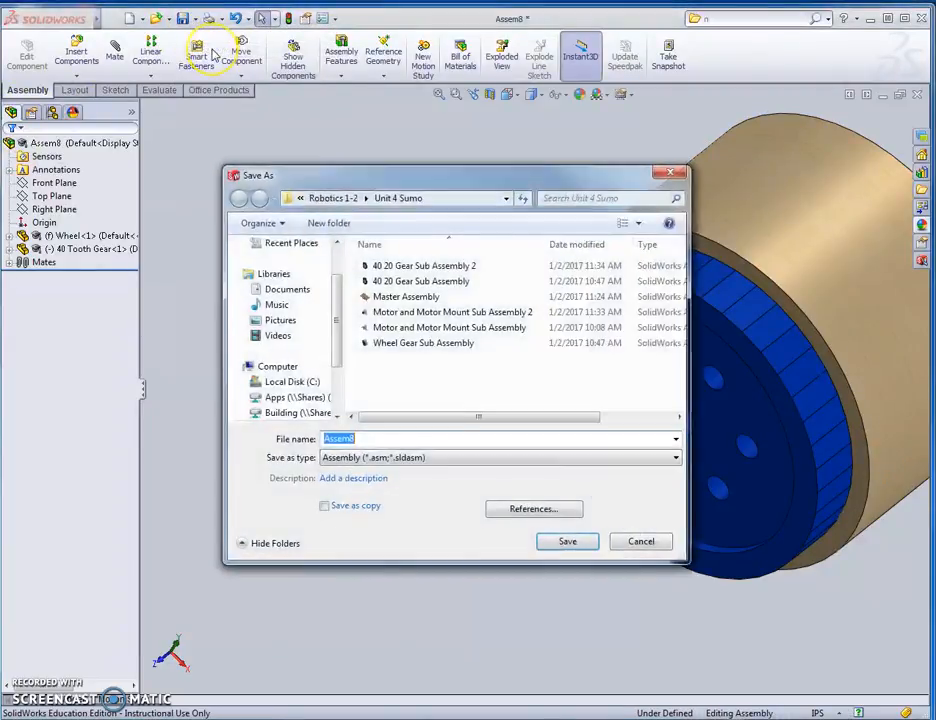
text(Wheel Gear Sub)
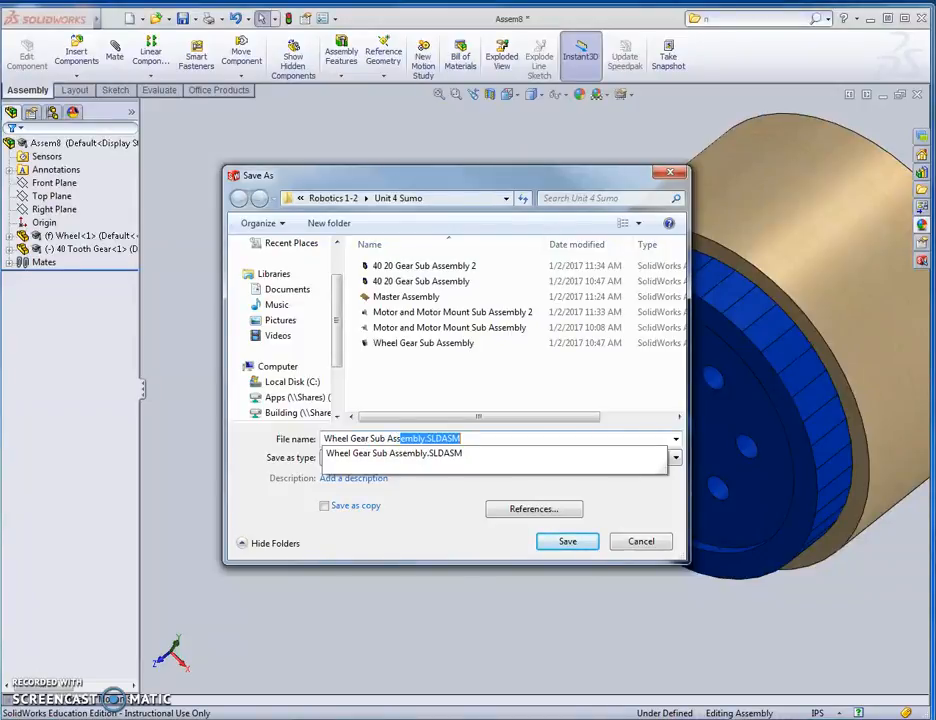
text( Assembly 2)
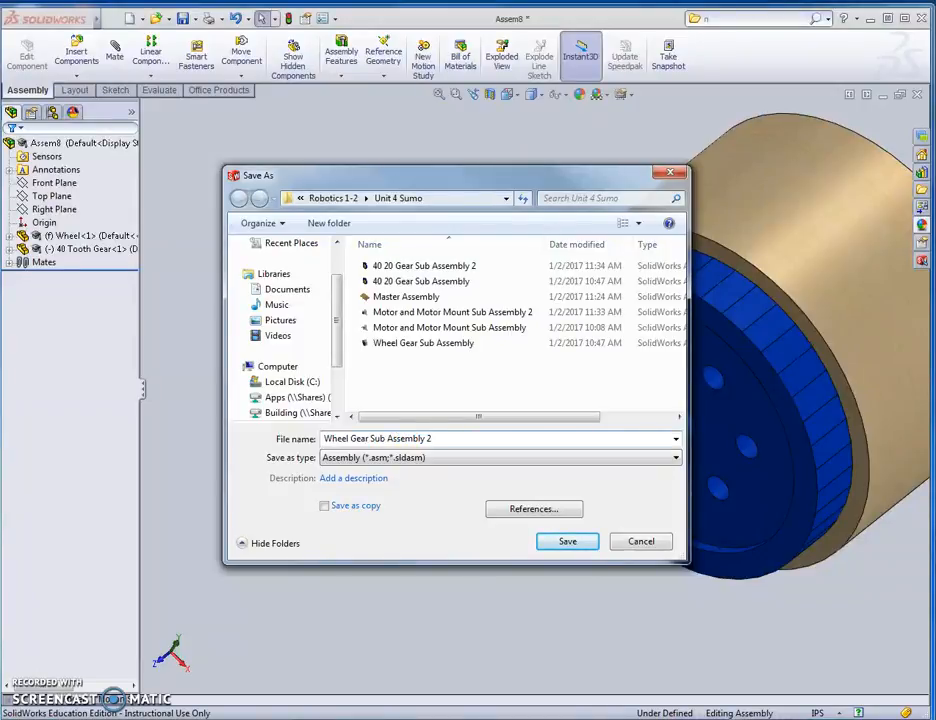
key(Return)
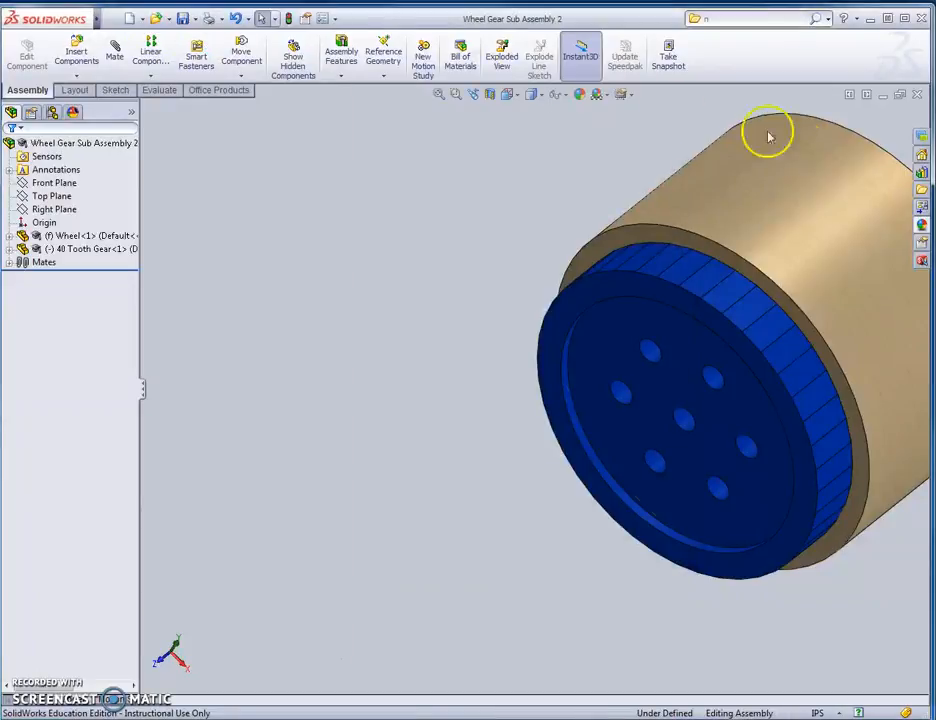
Step: Bring up the Master Assembly and examine how the wheel's gear meshes with the 40 20 gear pair beside the motor
click(882, 97)
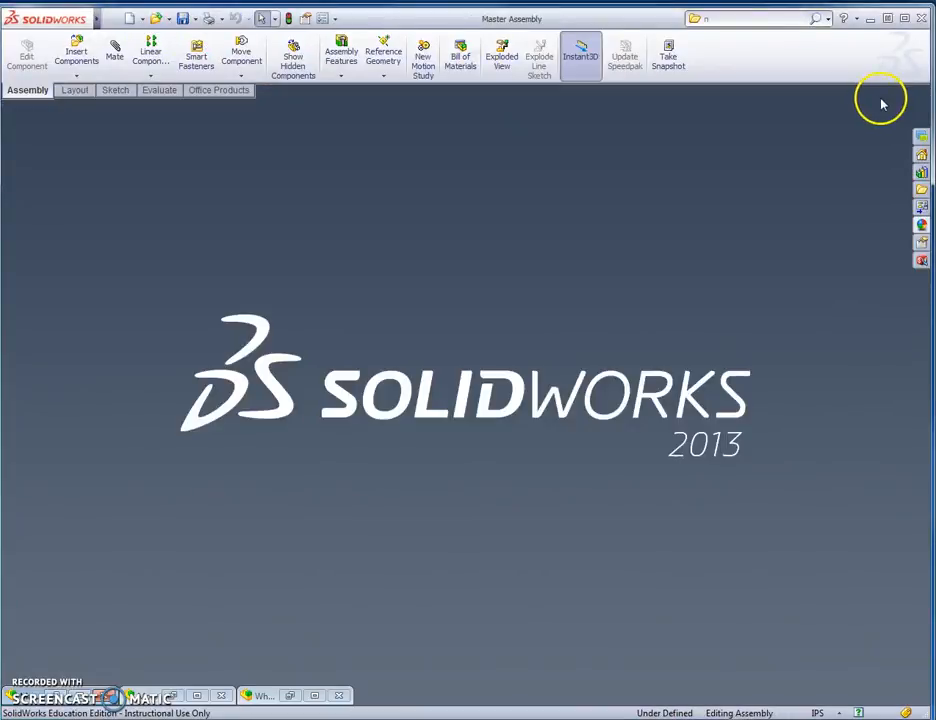
double_click(79, 689)
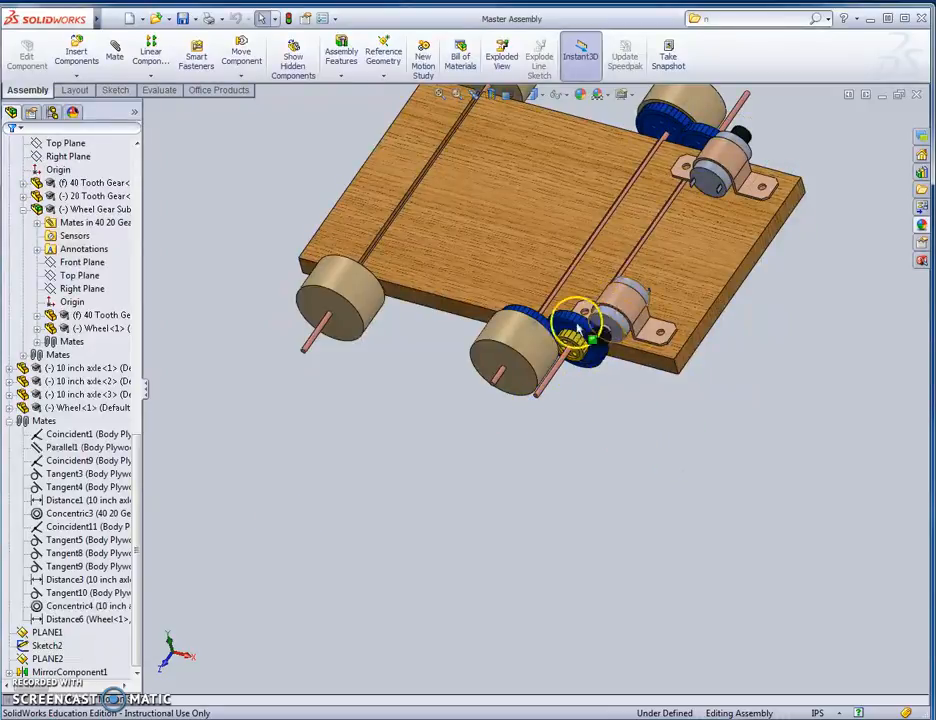
scroll(618, 428, up, 3)
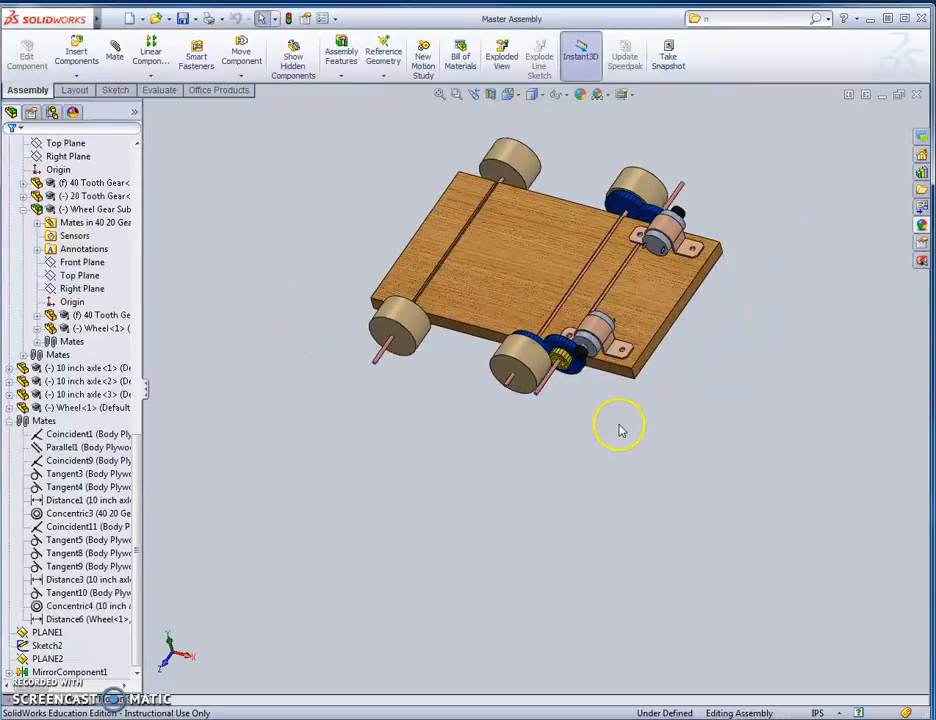
middle_drag(594, 427, 600, 389)
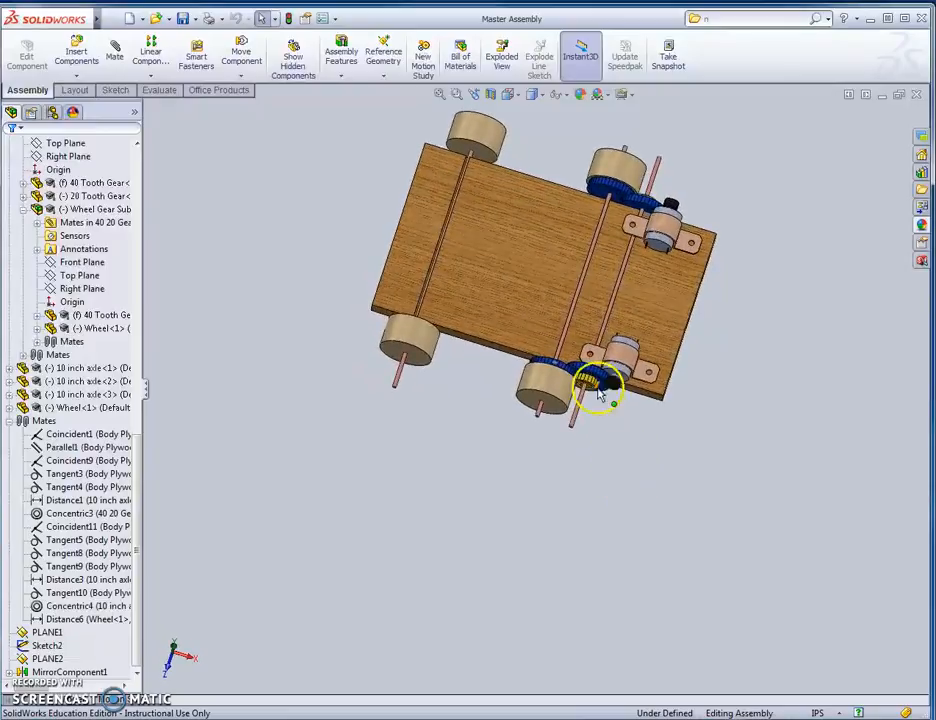
drag(625, 372, 567, 378)
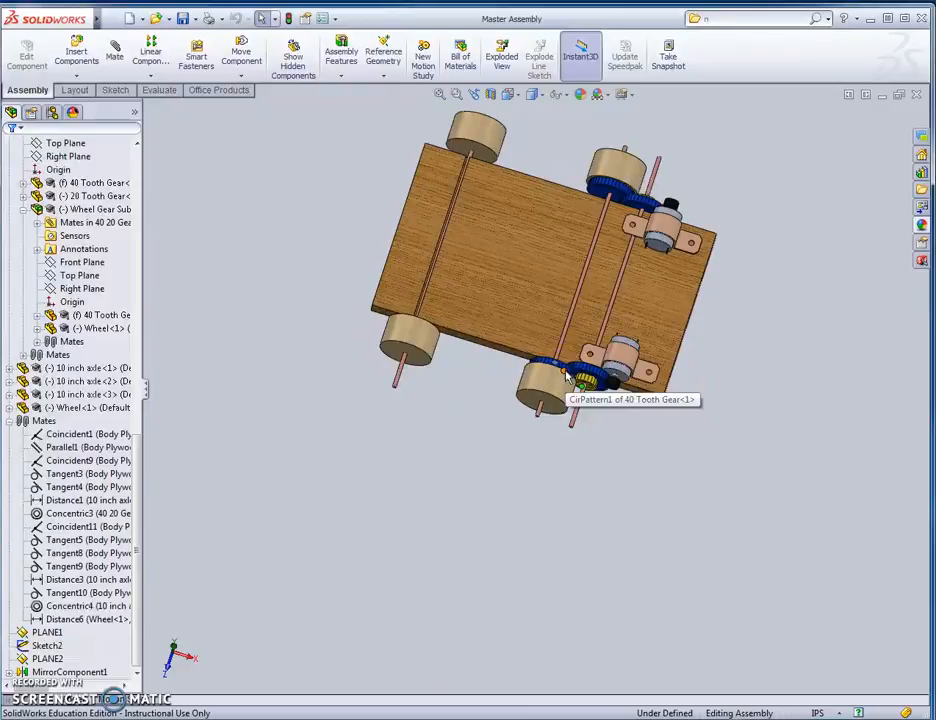
mouse_move(566, 374)
mouse_down()
mouse_move(595, 376)
mouse_move(588, 373)
mouse_up()
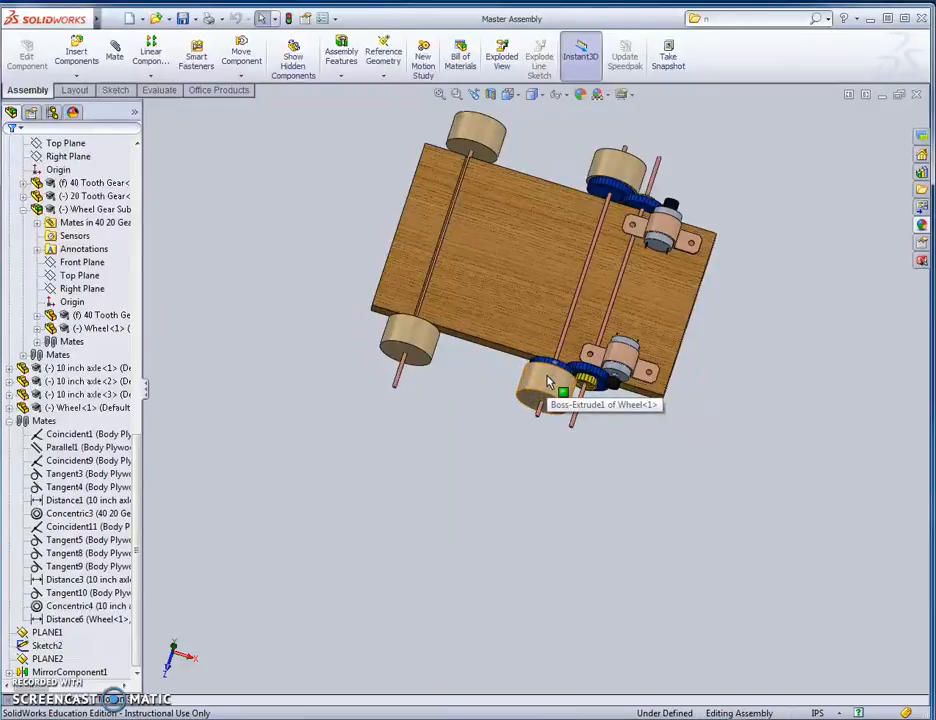
Step: Create a new assembly and place 40 20 Gear Sub Assembly 2 from the Unit 4 Sumo folder as its first component
click(140, 19)
click(150, 33)
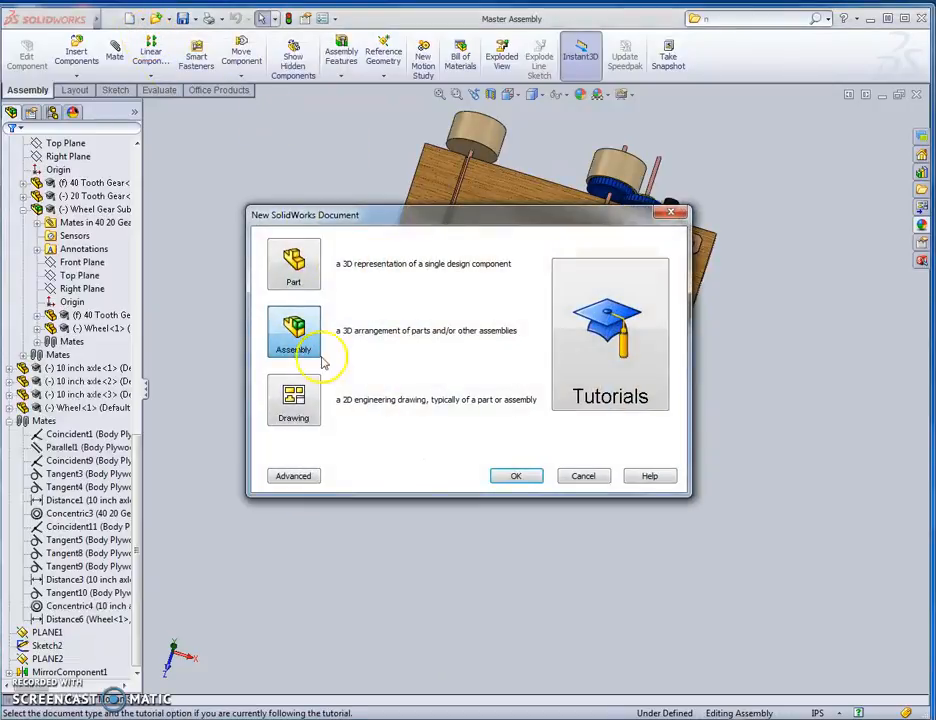
click(522, 474)
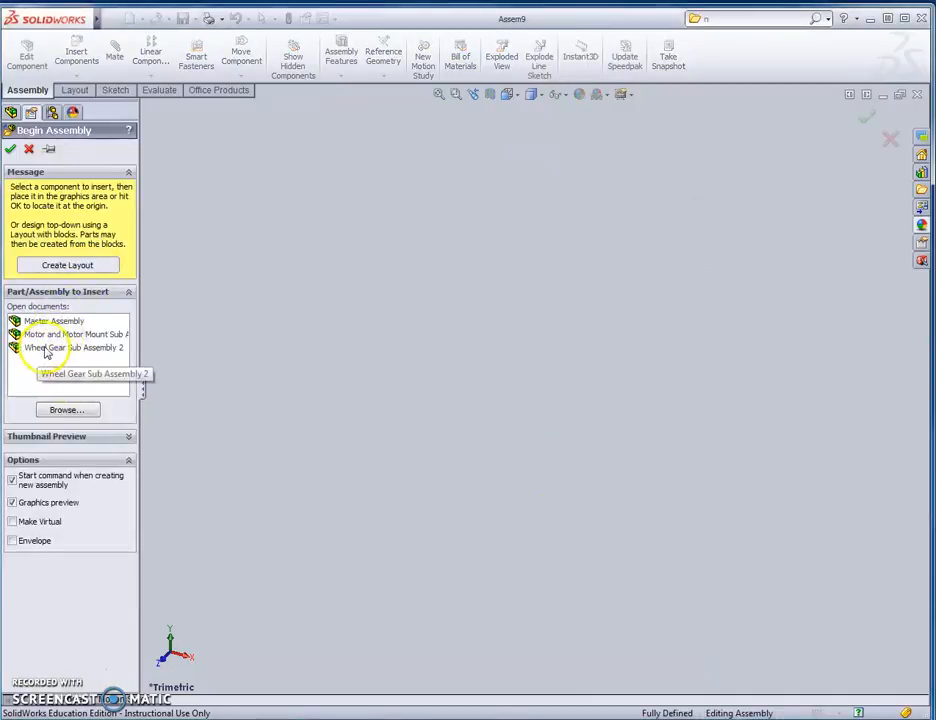
click(67, 410)
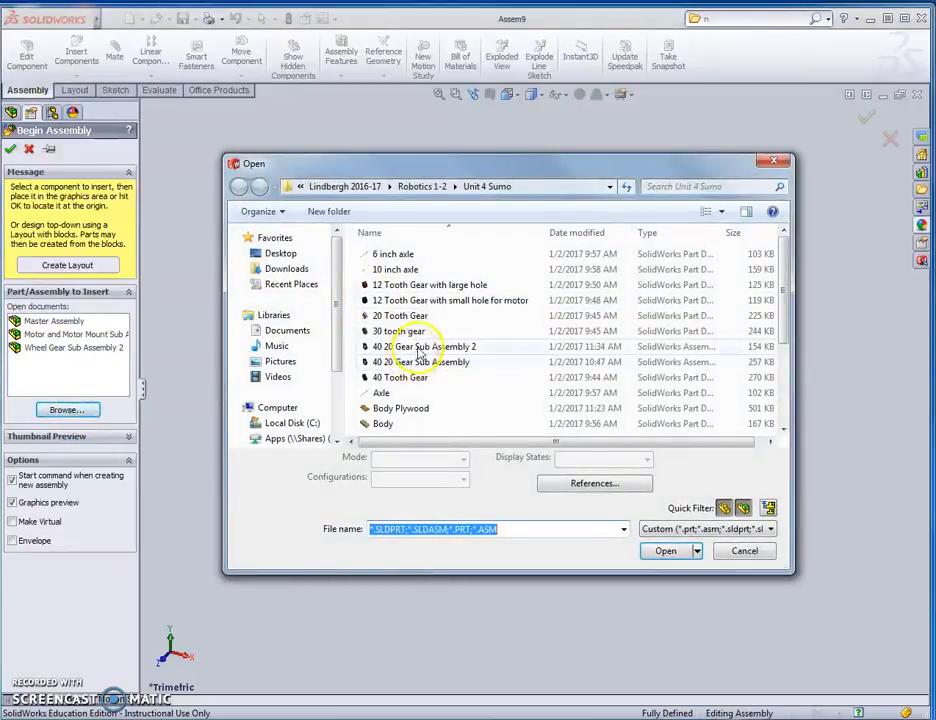
click(425, 347)
click(665, 578)
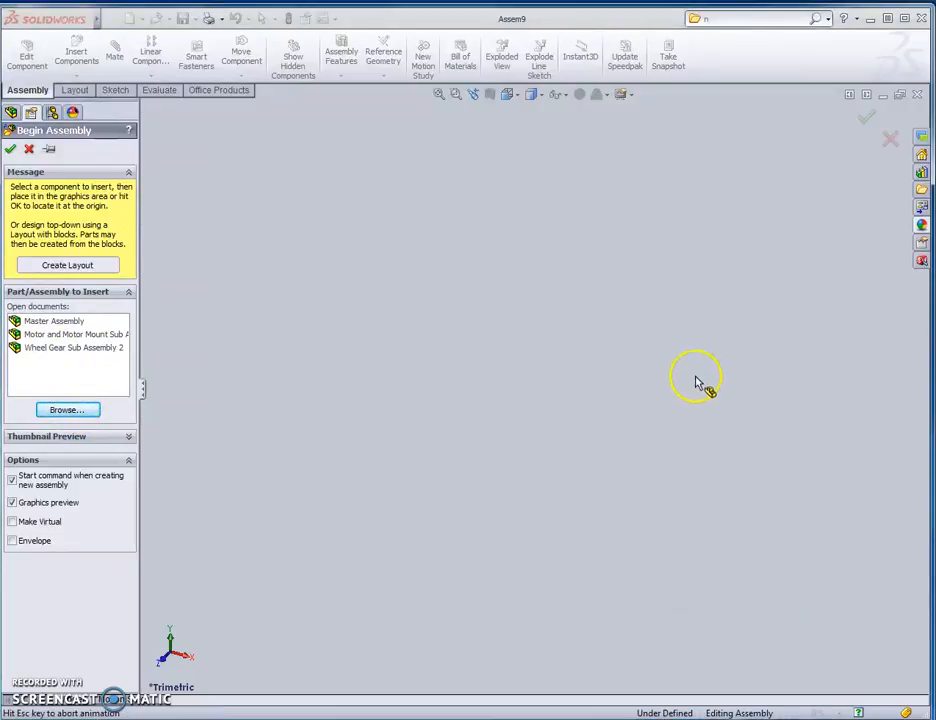
click(728, 375)
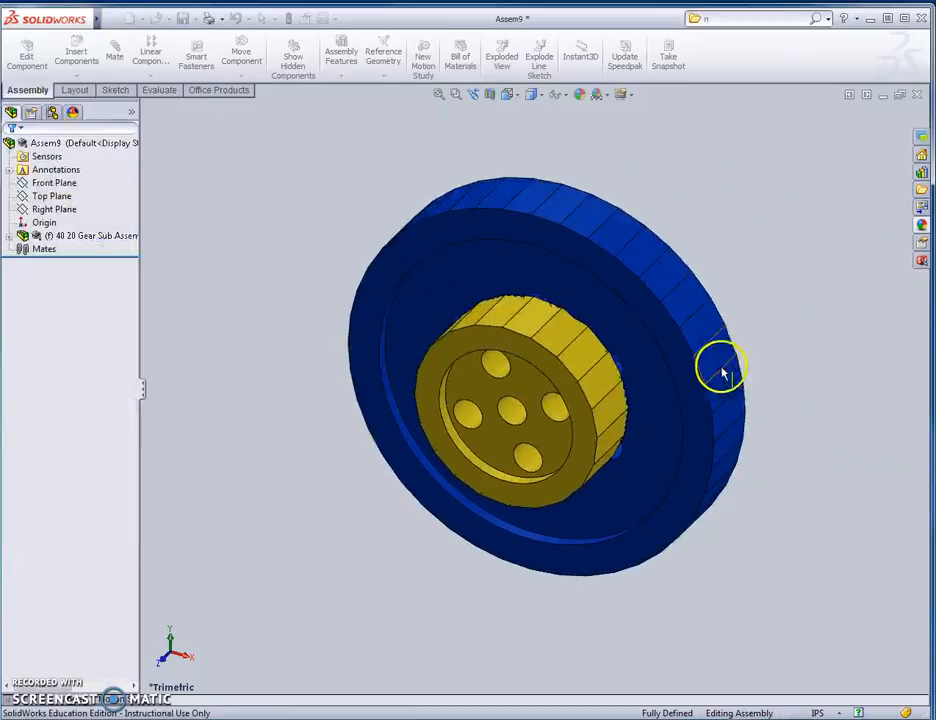
Step: Insert the open Wheel Gear Sub Assembly 2 and position it up and to the left of the gear pair, clear of it
click(77, 57)
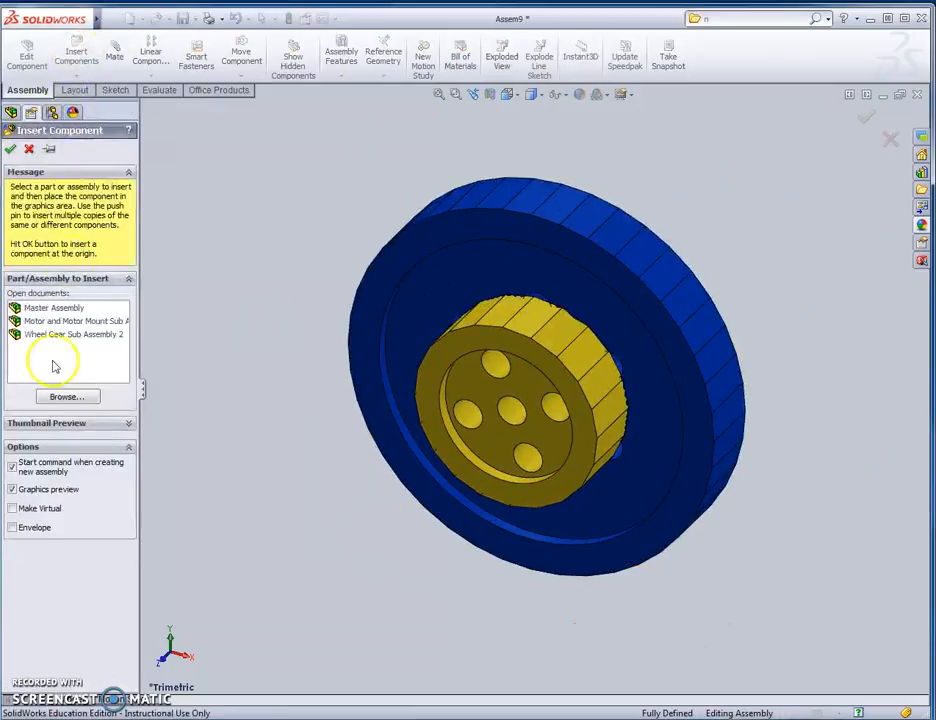
click(64, 397)
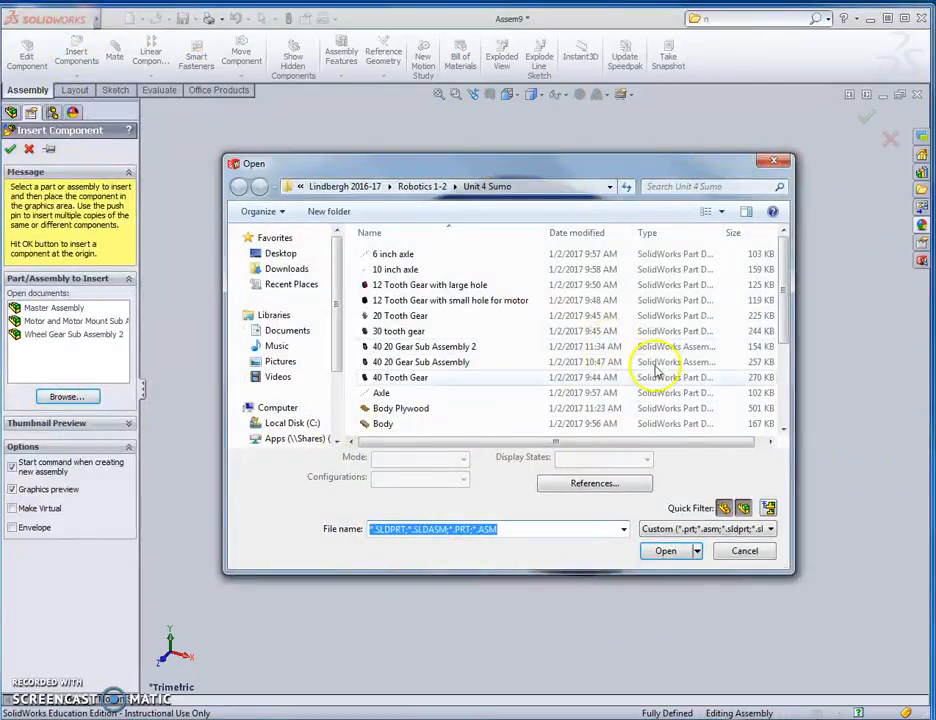
click(731, 556)
click(75, 335)
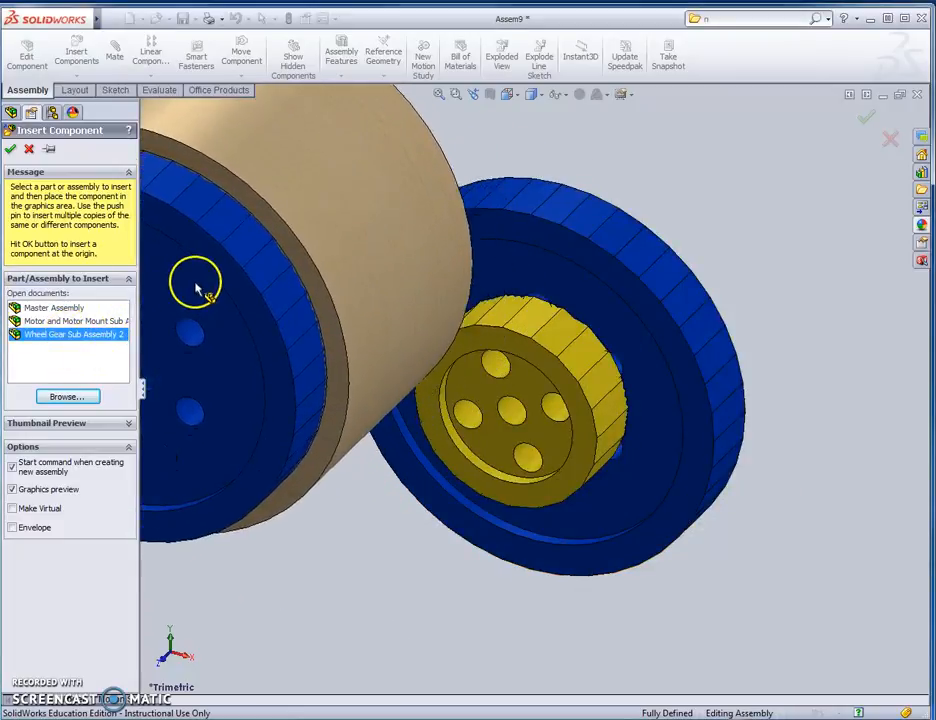
click(180, 254)
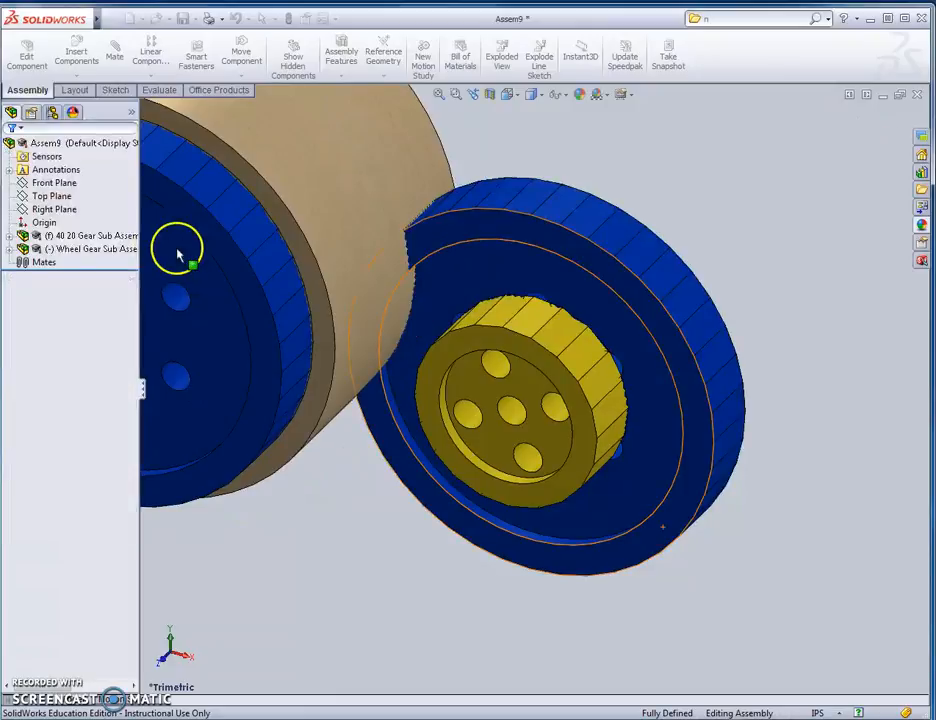
middle_drag(637, 443, 774, 304)
drag(351, 261, 336, 200)
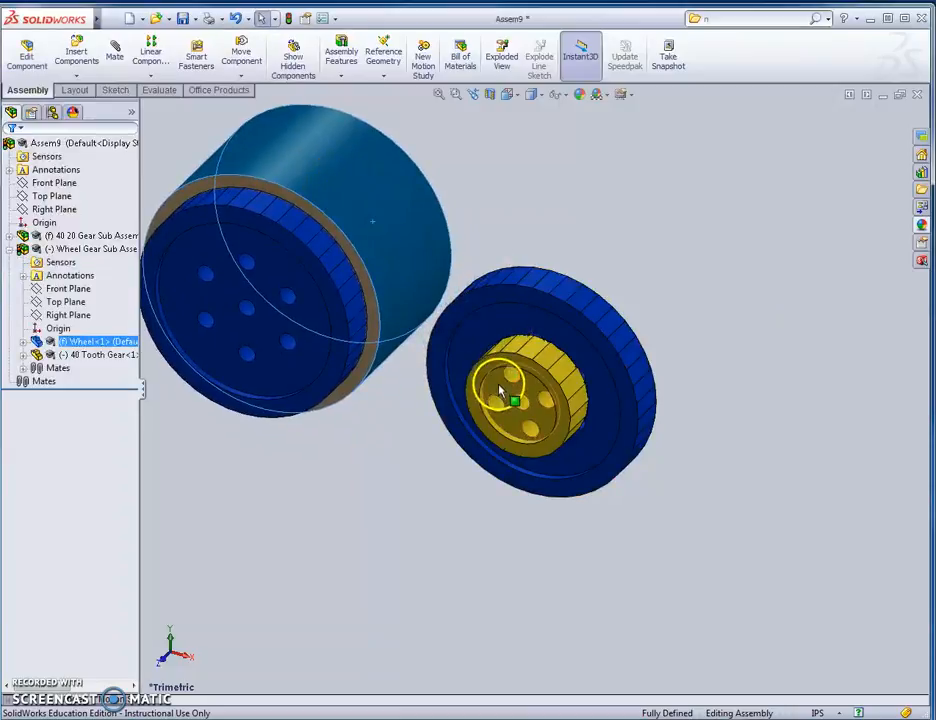
Step: Add a coincident mate between the 20 Tooth Gear's front rim face and the wheel gear's outer rim face, with the alignment flipped to anti-aligned
middle_drag(744, 380, 789, 324)
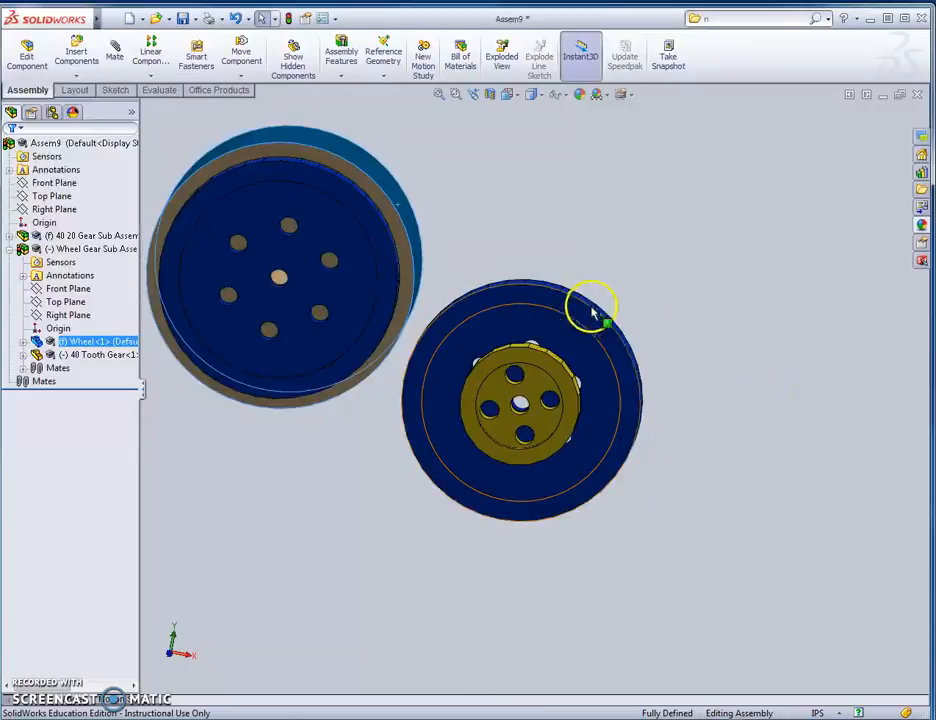
scroll(593, 313, down, 6)
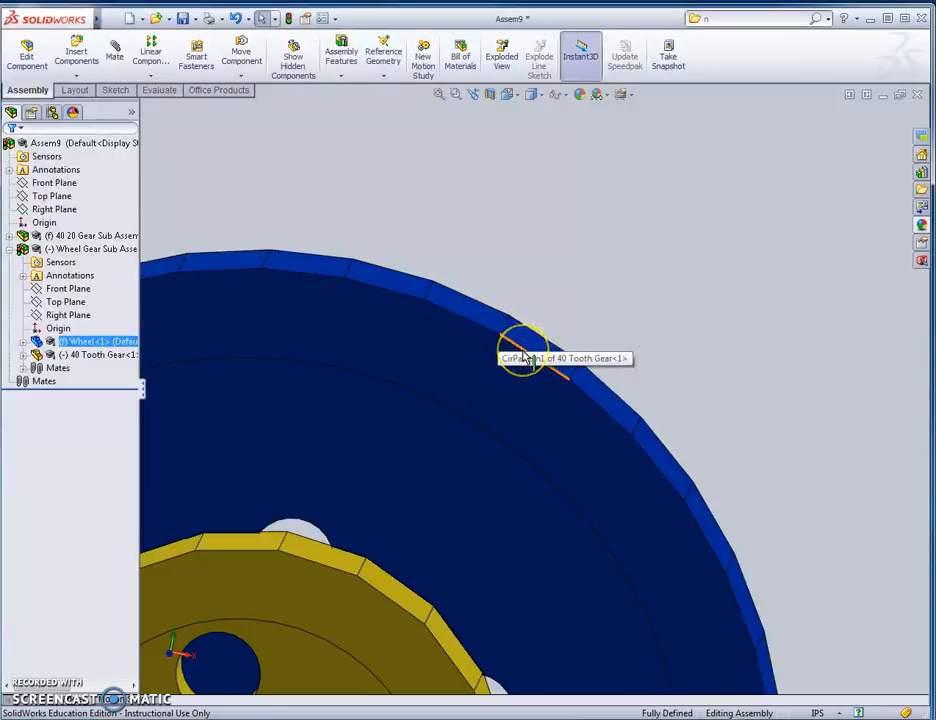
scroll(552, 342, up, 5)
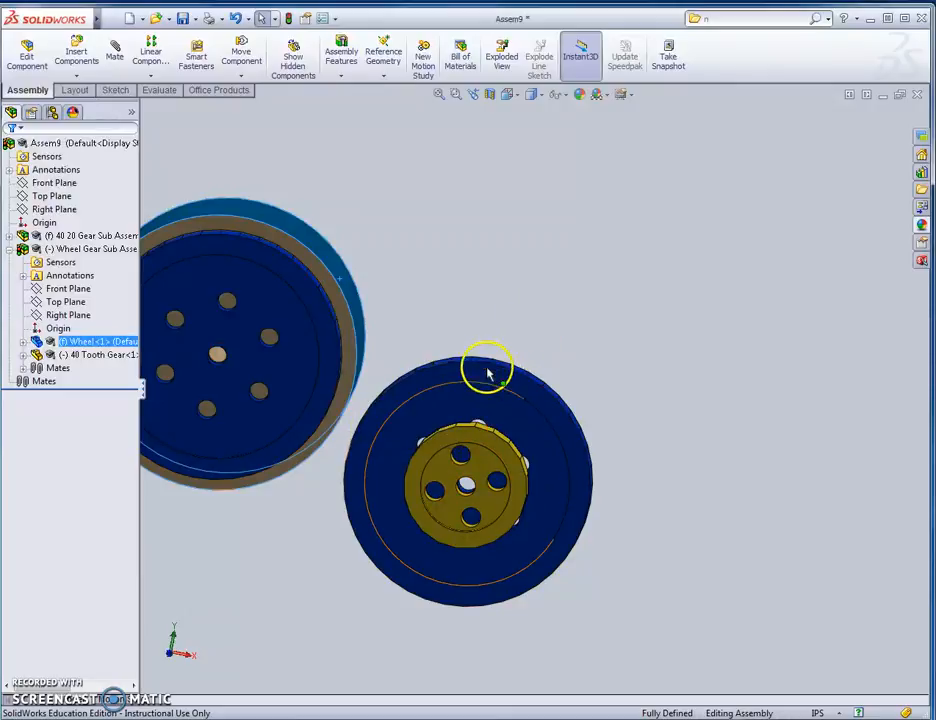
scroll(464, 372, up, 2)
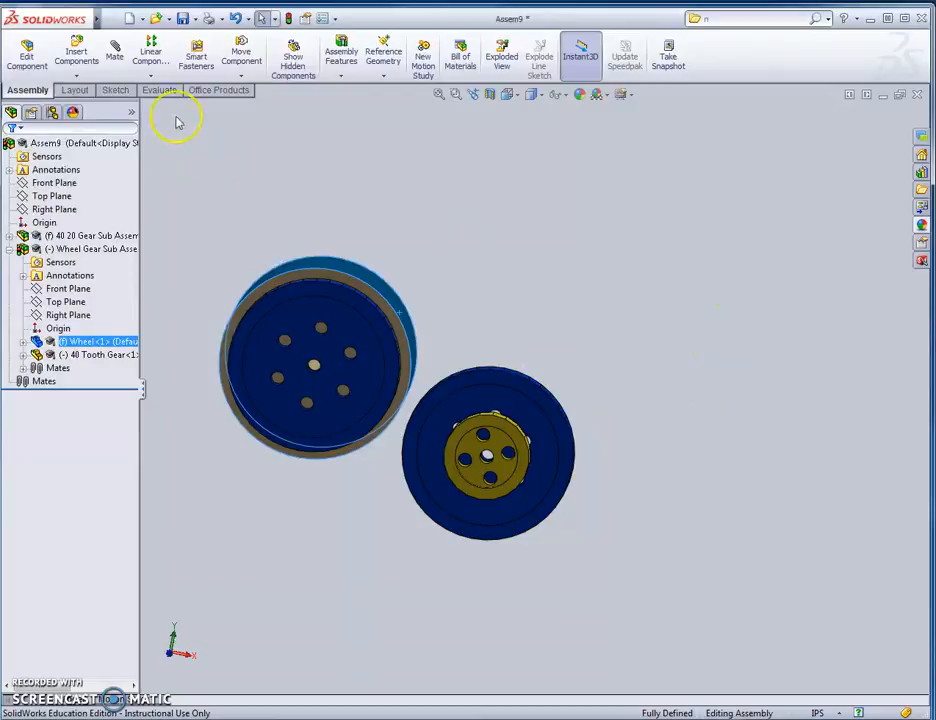
click(434, 166)
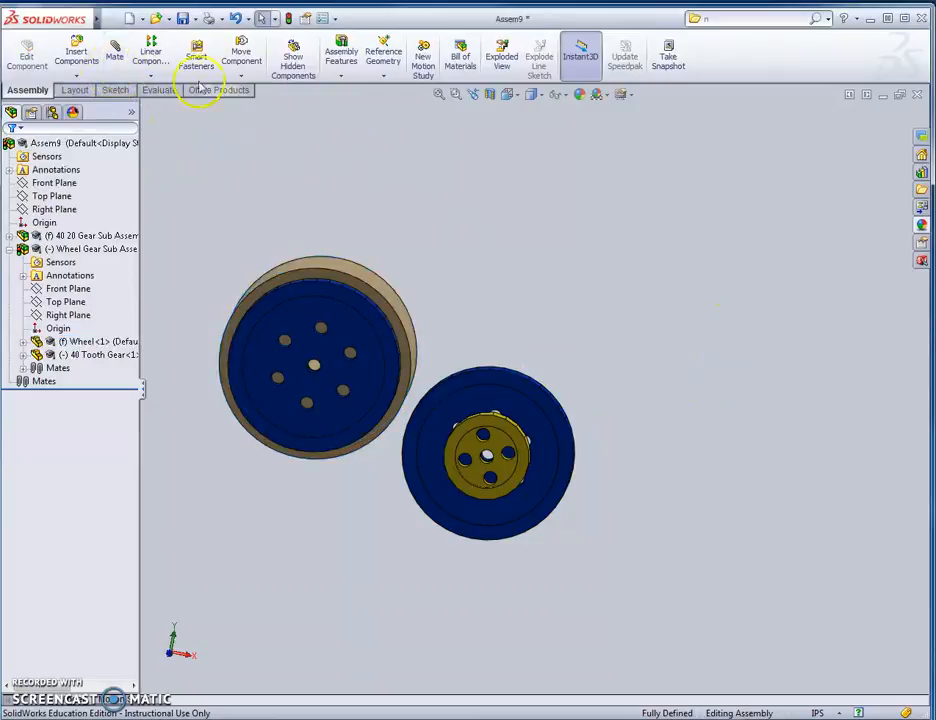
click(115, 50)
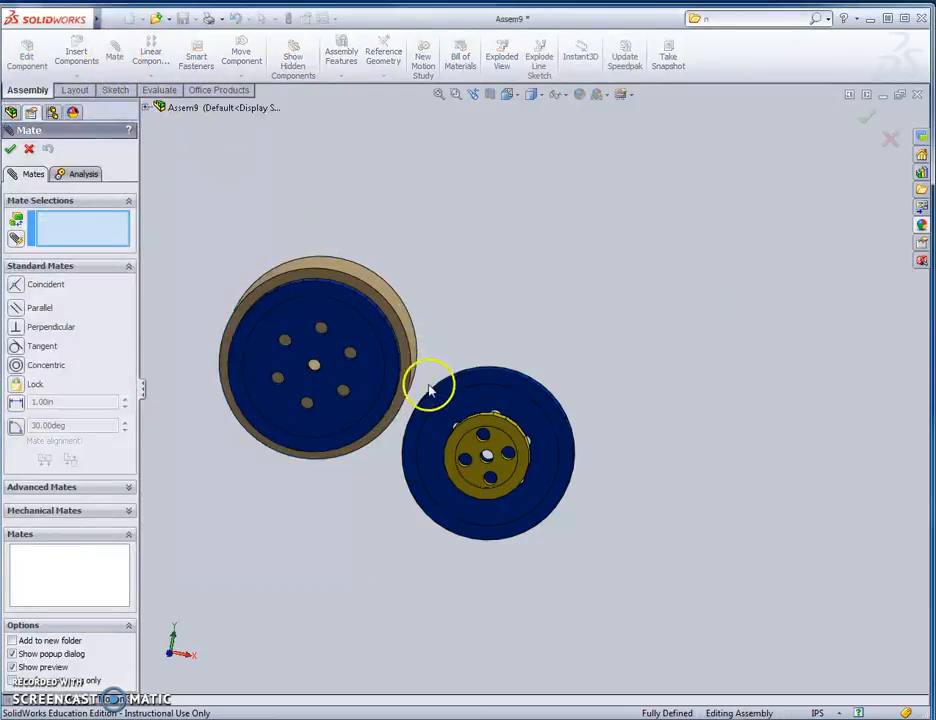
click(477, 437)
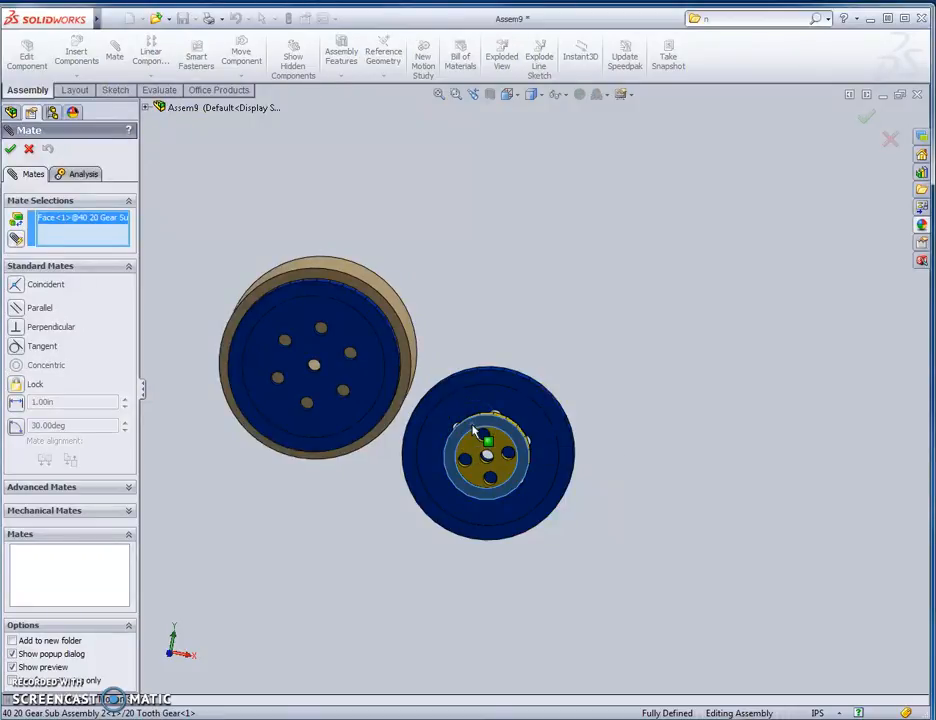
click(390, 344)
middle_drag(783, 455, 742, 482)
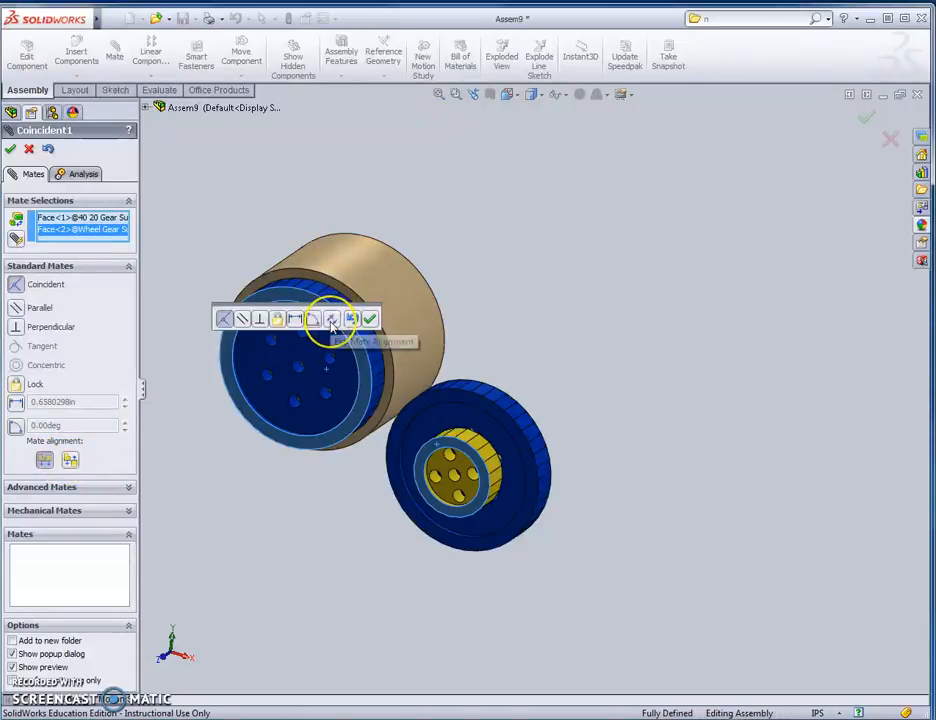
middle_drag(809, 421, 736, 456)
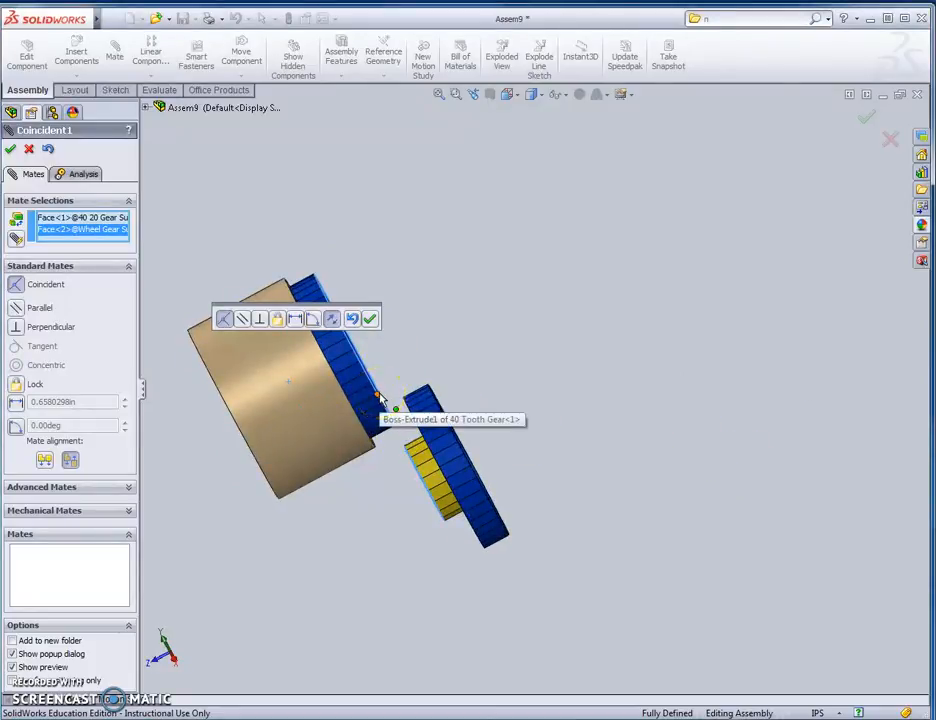
click(331, 320)
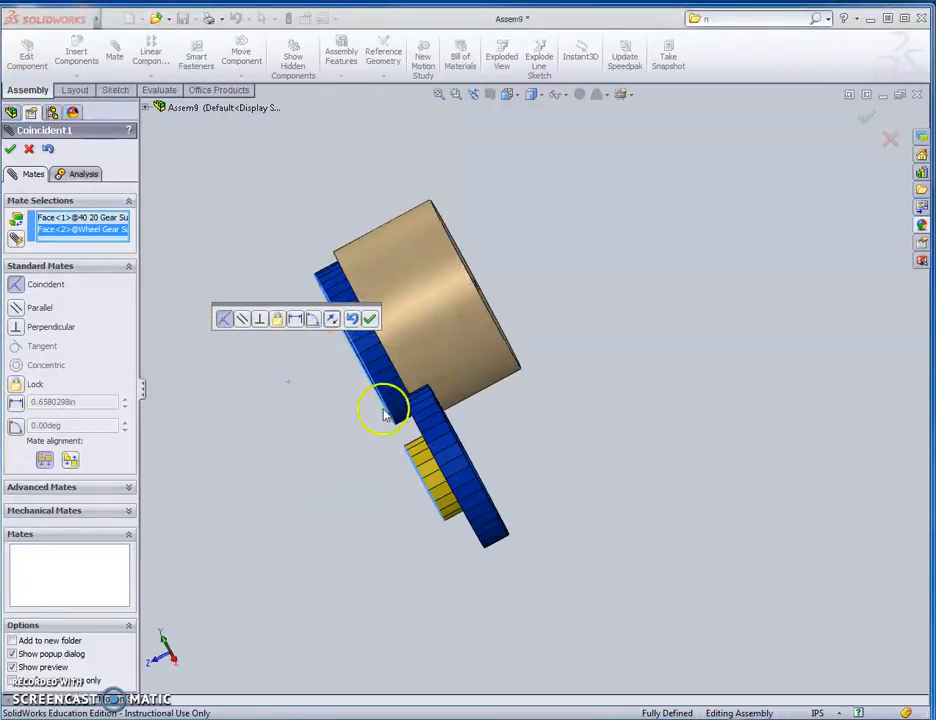
click(333, 322)
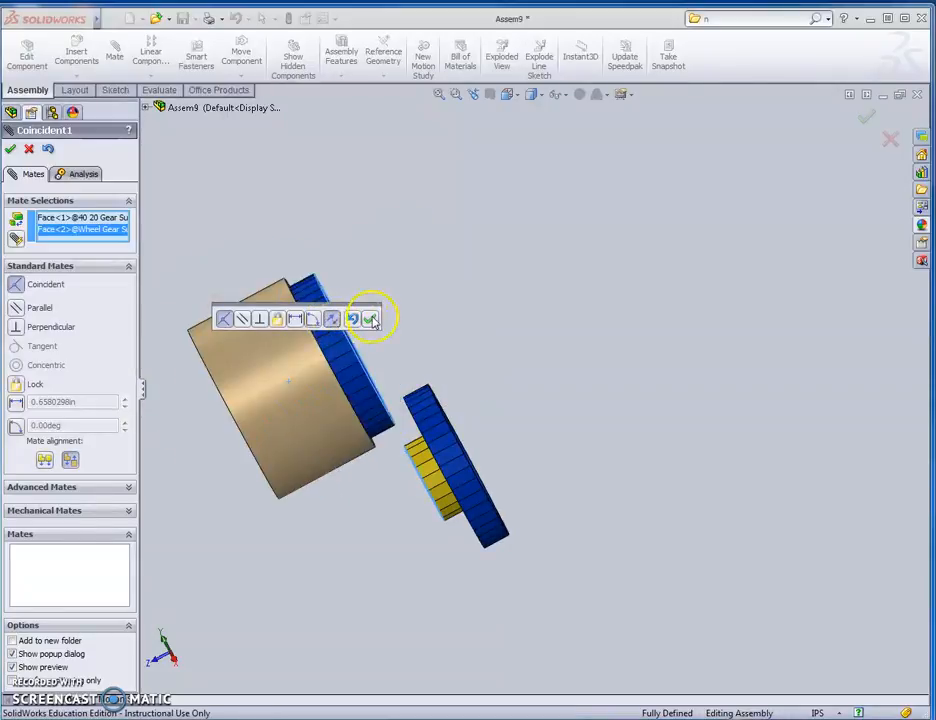
click(370, 319)
Step: Add a coincident mate between a tooth edge on the wheel's 40 Tooth Gear and a tooth edge on the 20 Tooth Gear
middle_drag(388, 559, 434, 548)
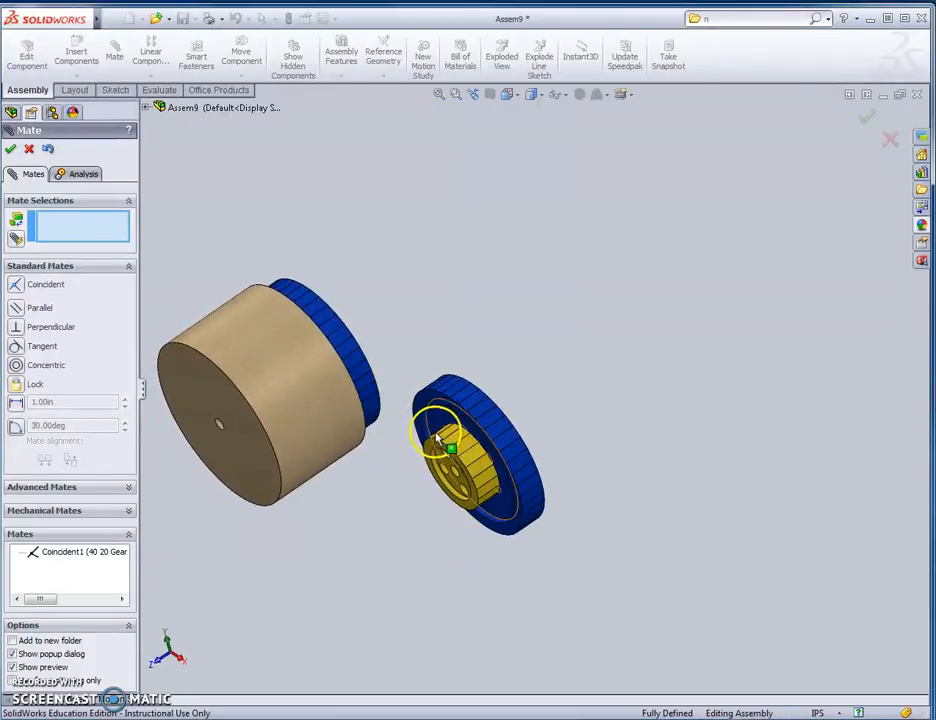
click(376, 401)
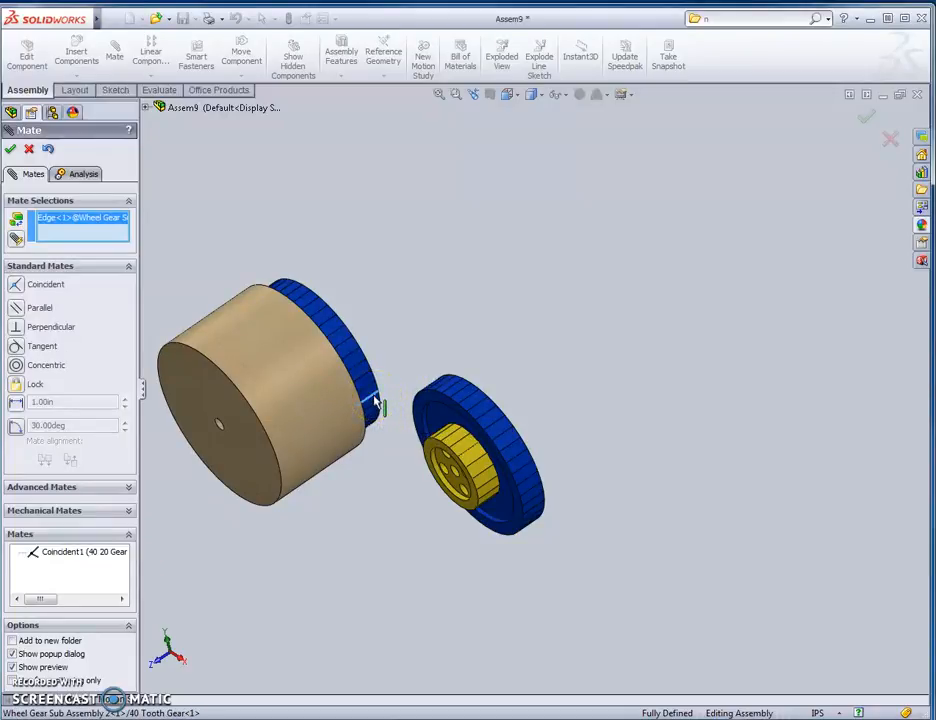
middle_drag(465, 332, 552, 450)
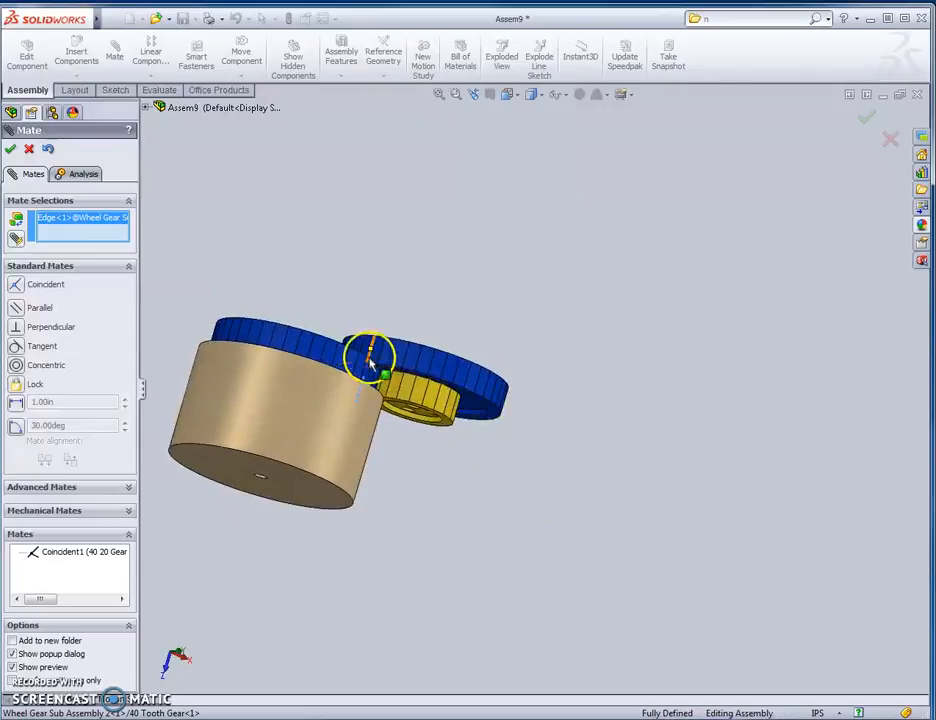
click(398, 400)
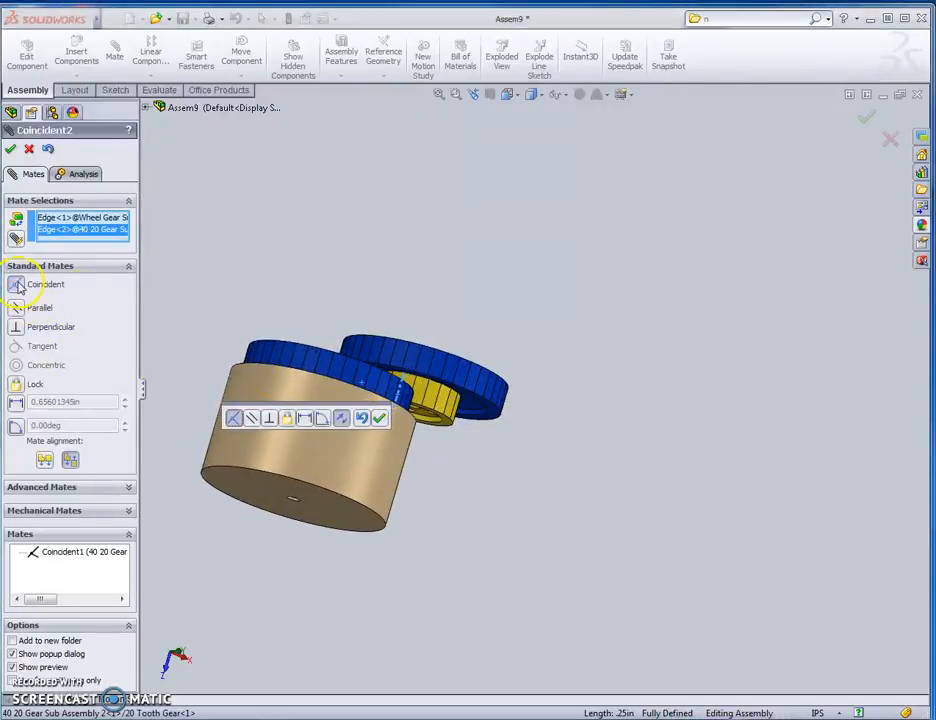
click(380, 420)
Step: Add a coincident mate between the adjoining tooth faces of the 20 Tooth Gear and the wheel's 40 Tooth Gear, and finish mating
middle_drag(568, 524, 455, 495)
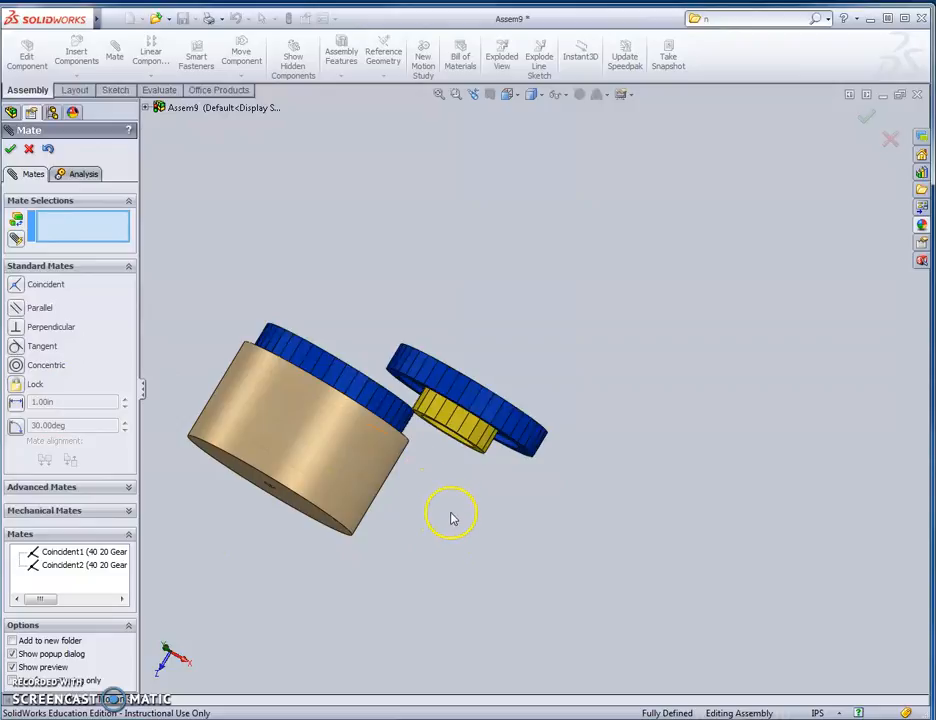
scroll(460, 376, down, 8)
middle_drag(509, 408, 524, 330)
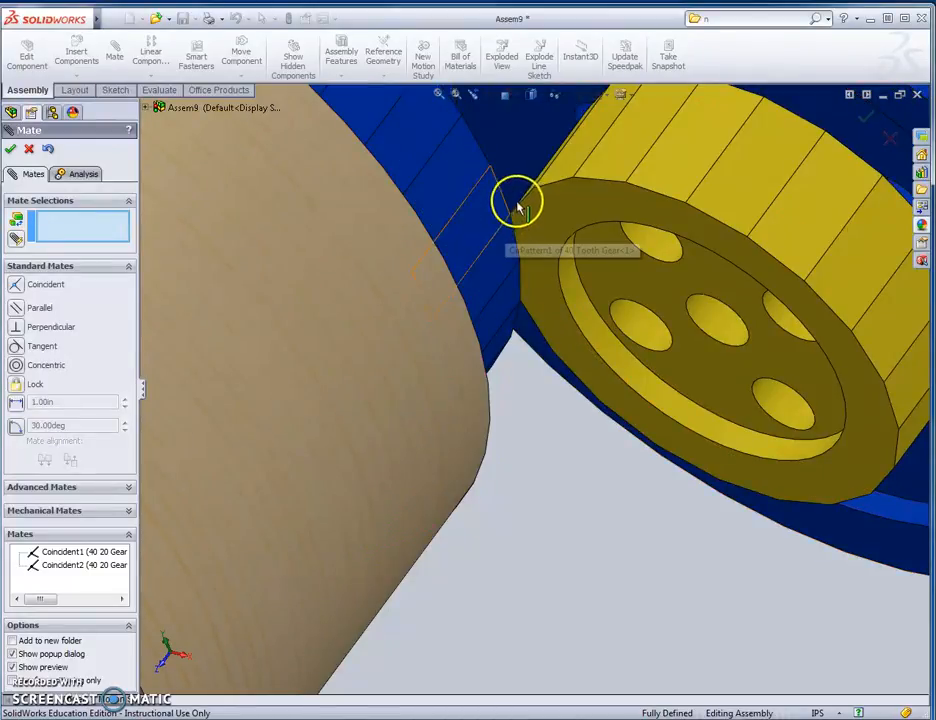
middle_drag(537, 459, 554, 459)
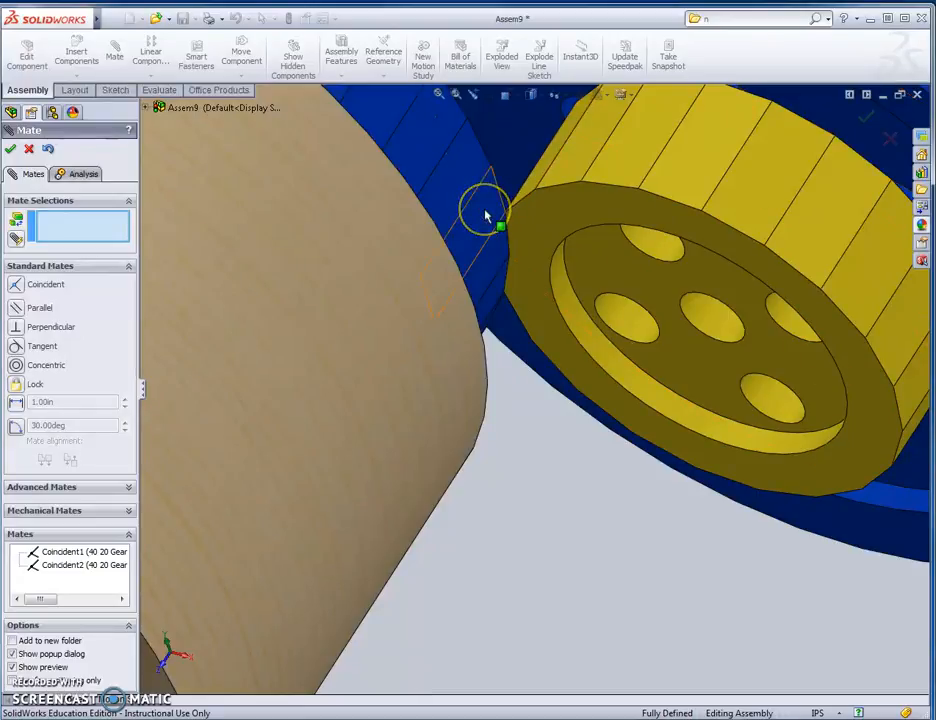
click(537, 187)
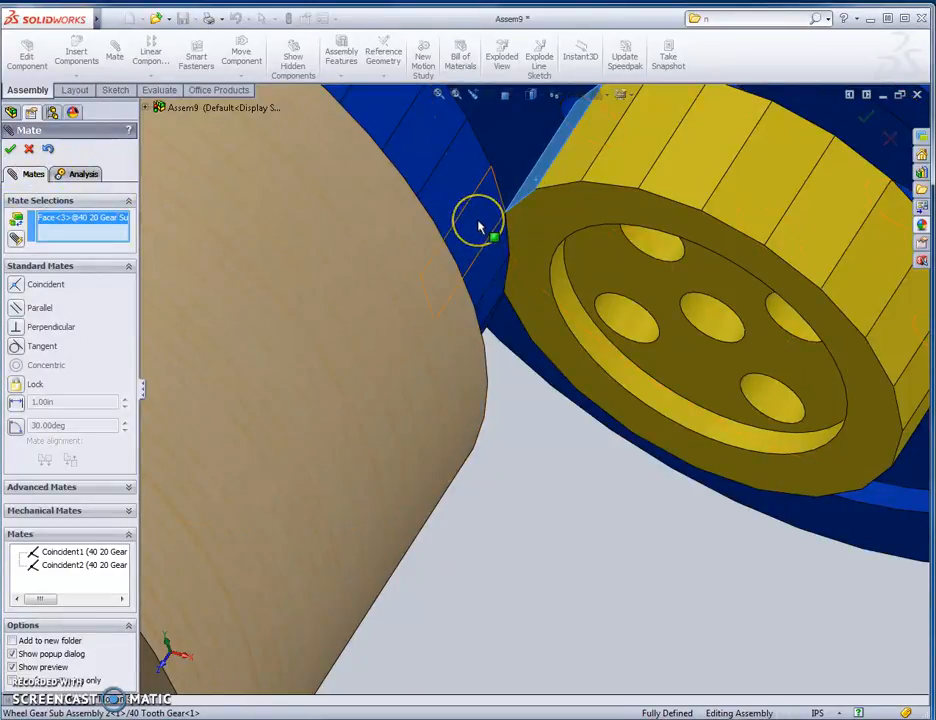
click(481, 226)
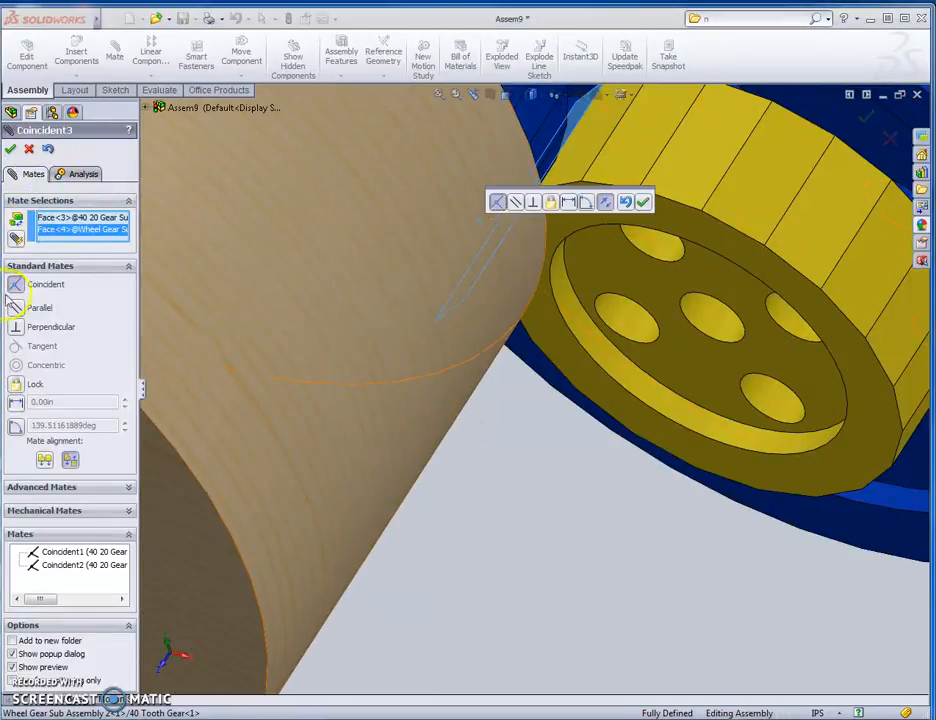
click(642, 202)
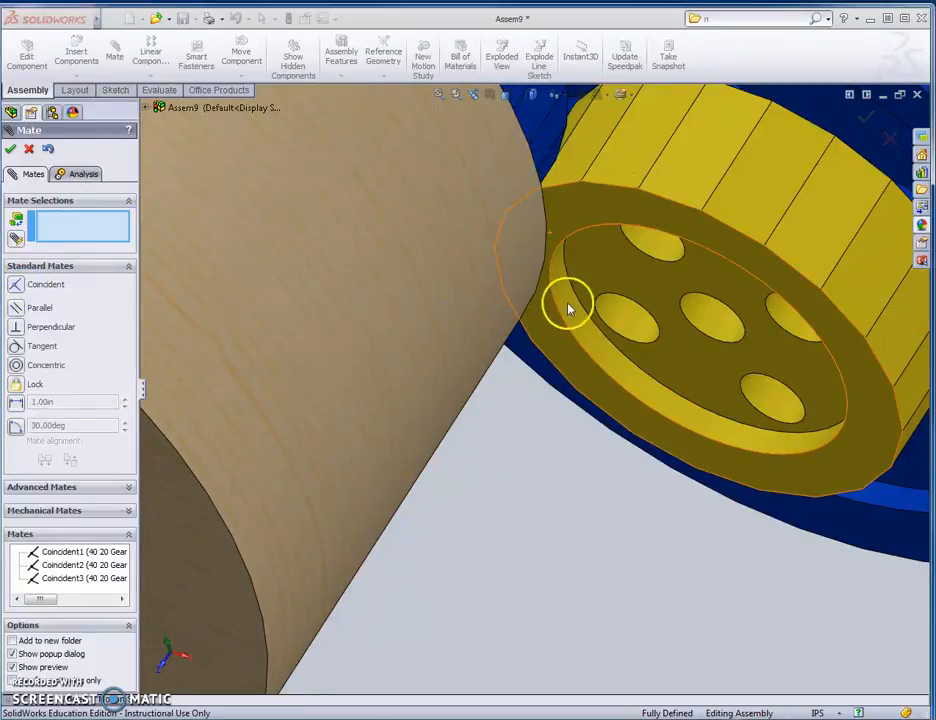
scroll(556, 499, up, 3)
middle_drag(554, 508, 758, 627)
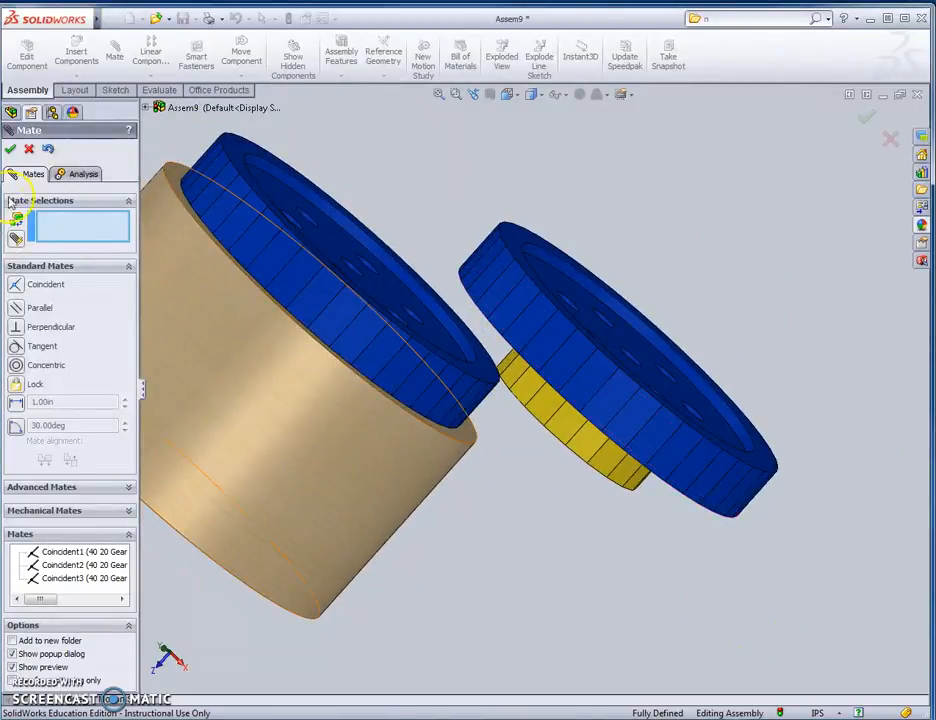
click(11, 149)
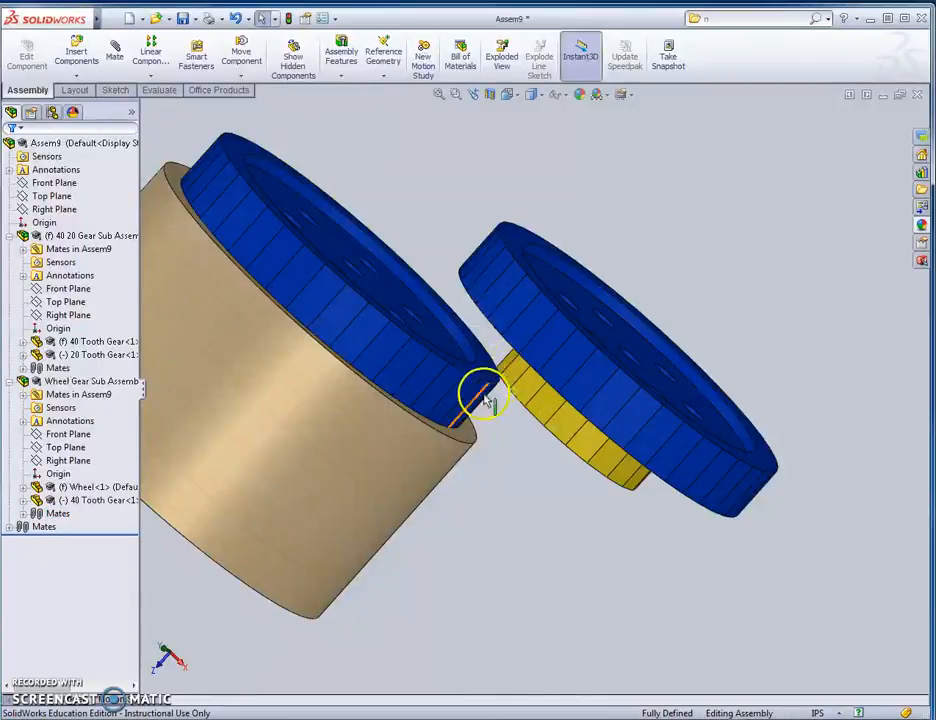
Step: Delete the Coincident1 mate that ties the 20 Tooth Gear's front rim face to the wheel gear's outer rim face
click(10, 526)
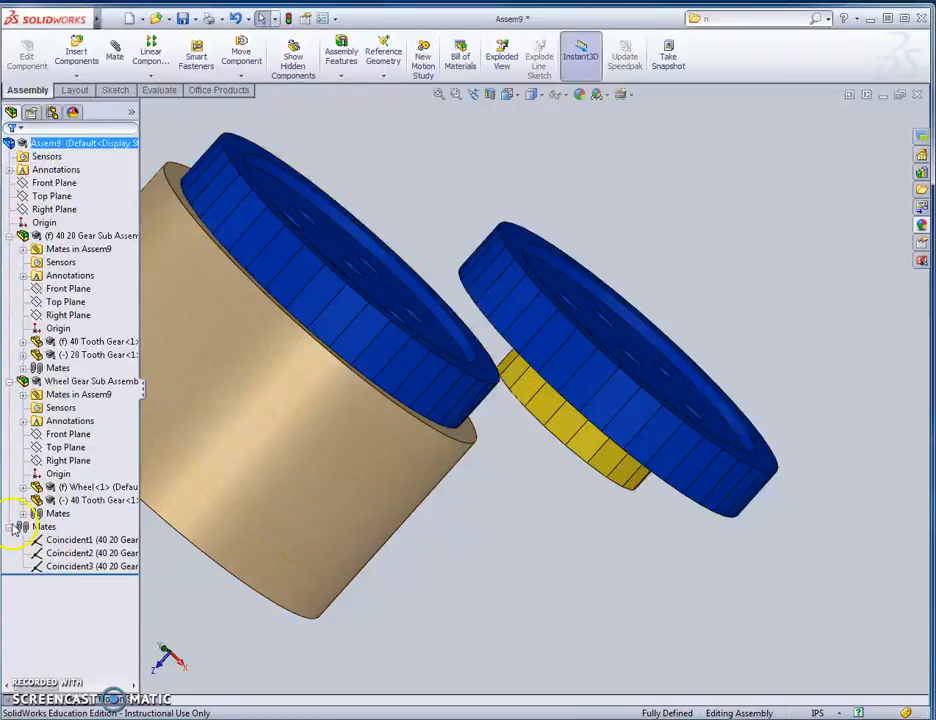
click(72, 540)
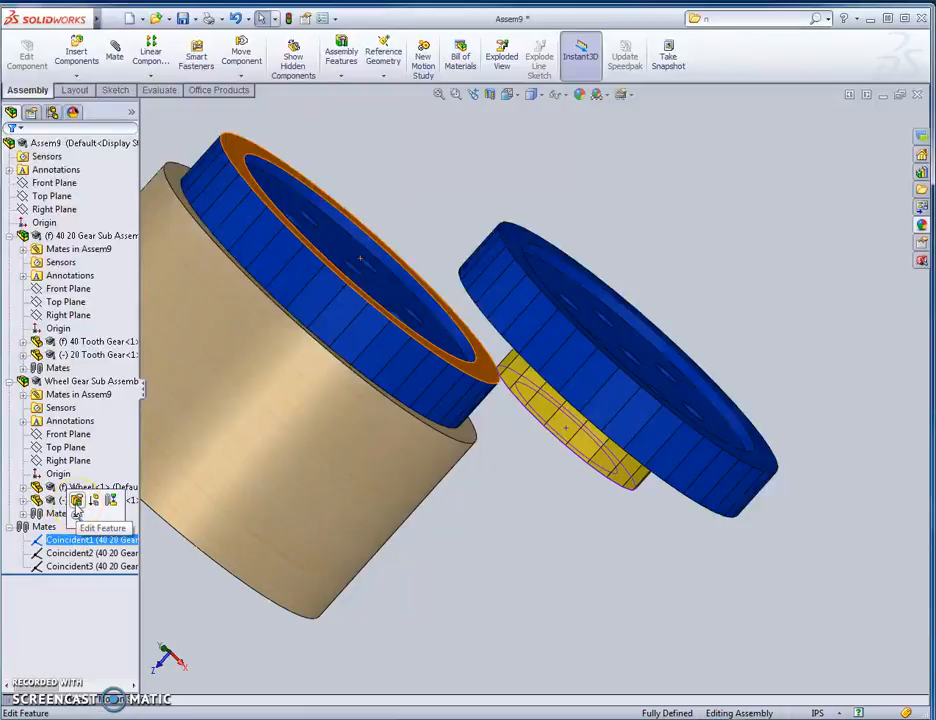
right_click(40, 540)
click(82, 596)
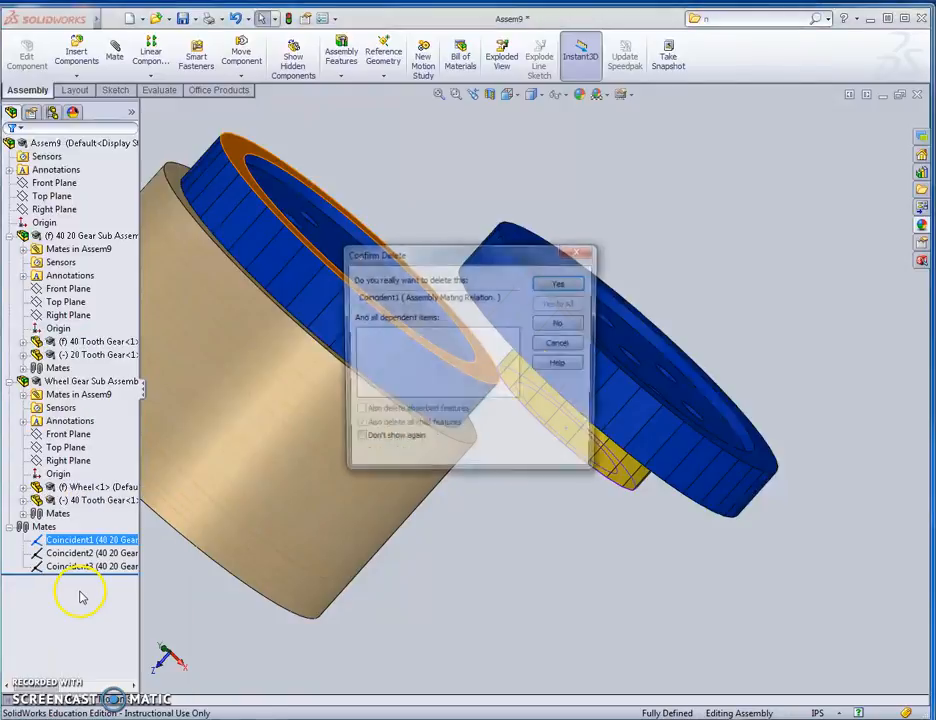
click(561, 287)
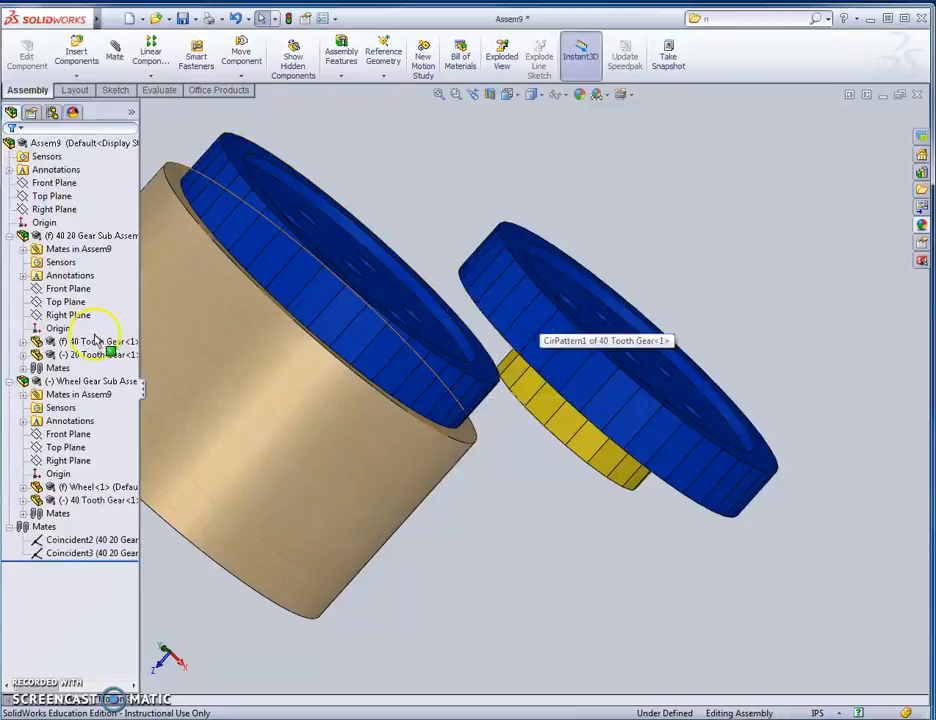
Step: Hide the 40 20 sub-assembly's 40 Tooth Gear and mate the wheel gear's outer rim face coincident with the 20 Tooth Gear's exposed back rim face
click(37, 342)
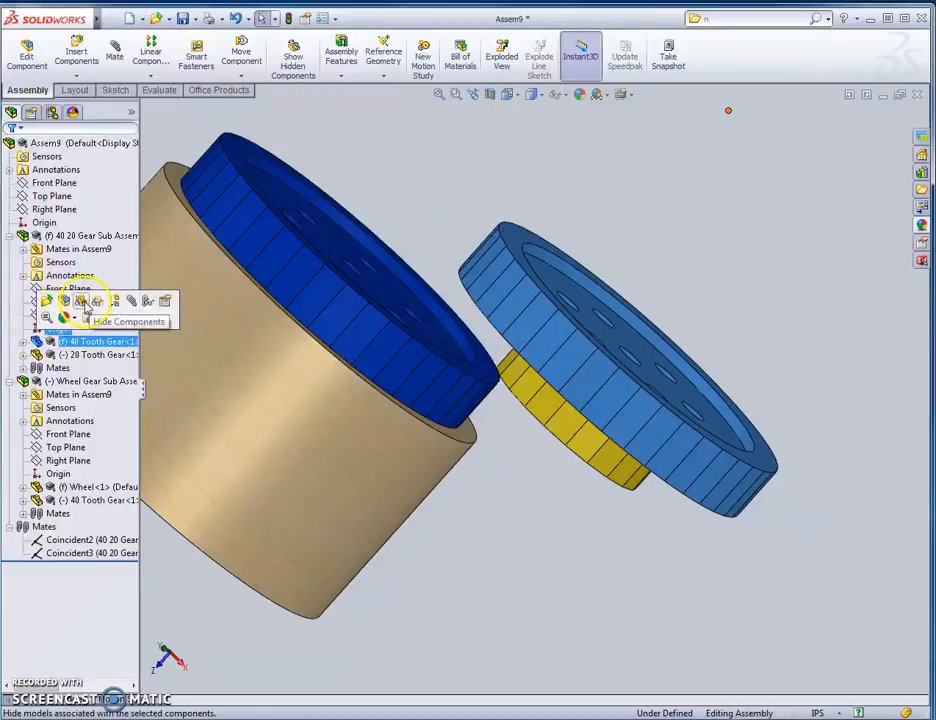
click(82, 303)
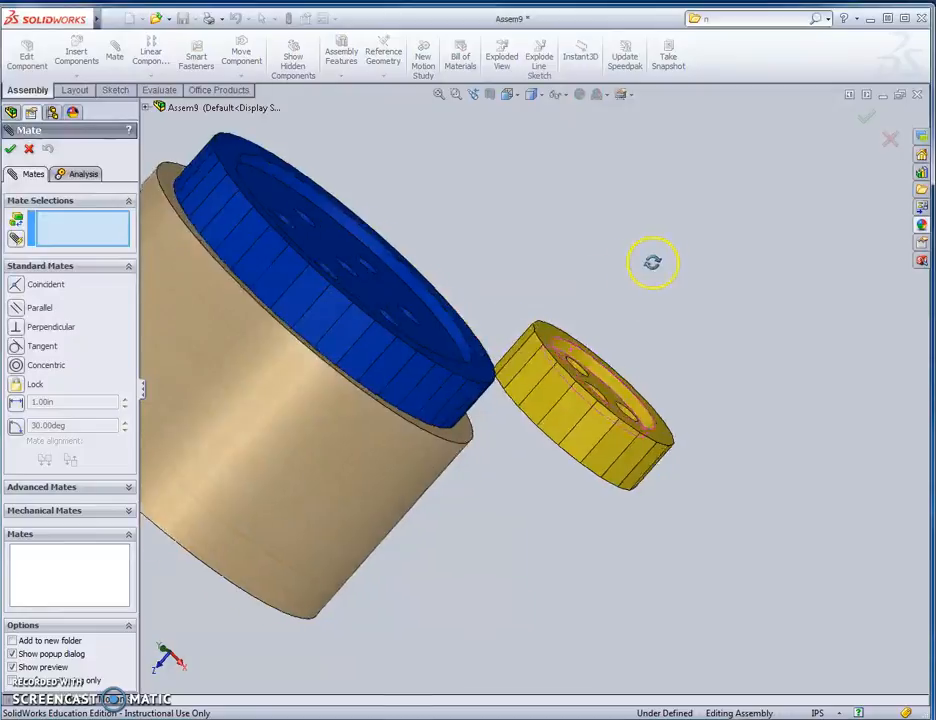
middle_drag(652, 262, 497, 330)
click(475, 334)
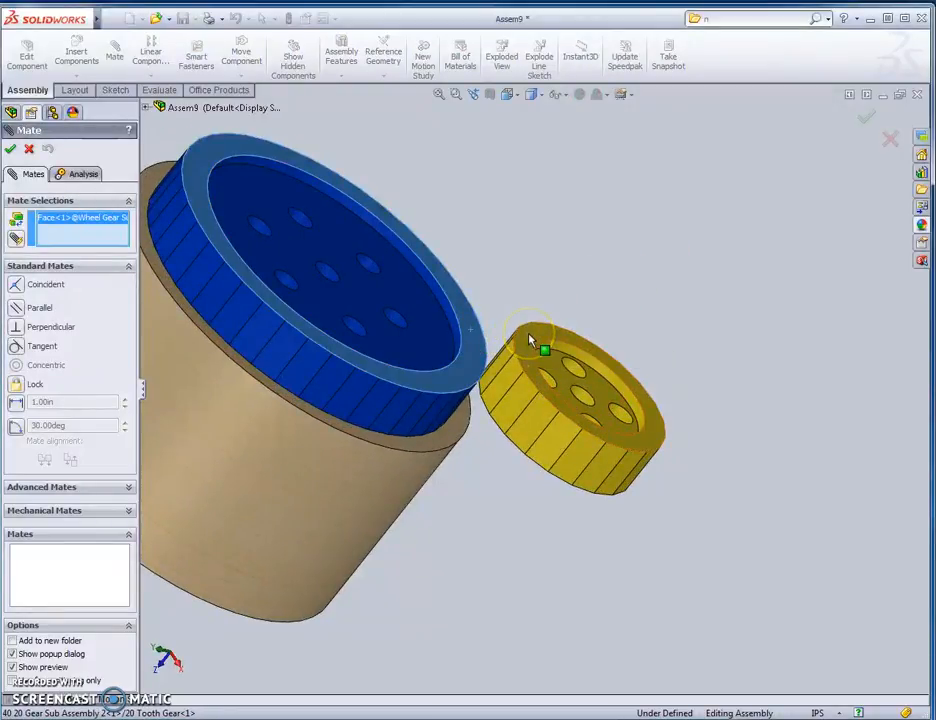
click(531, 342)
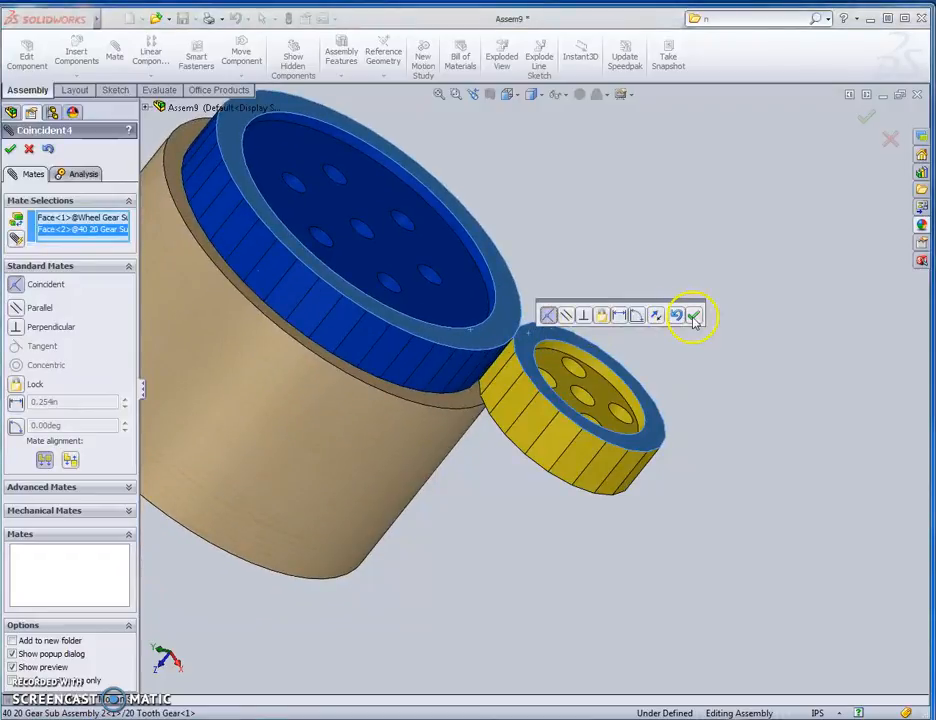
click(694, 316)
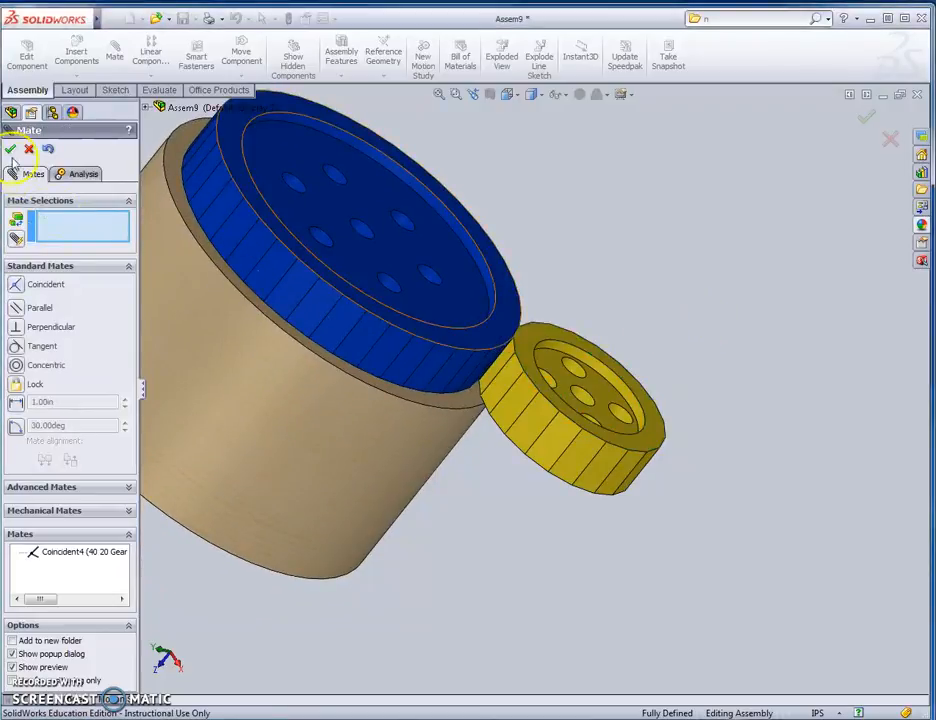
click(10, 148)
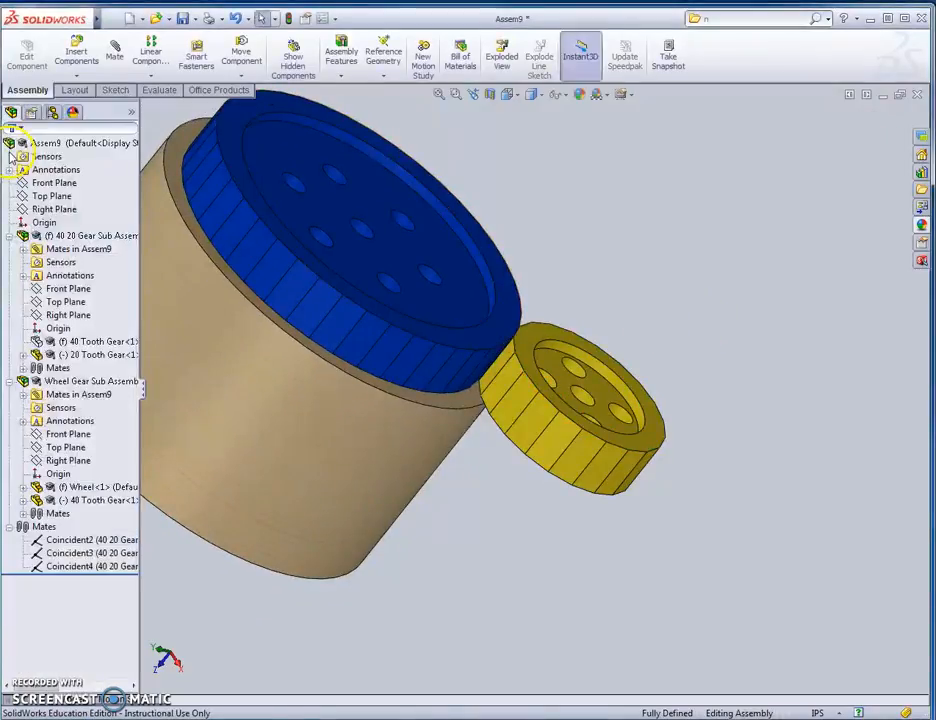
Step: Show the hidden 40 Tooth Gear again and check from the side how it sits against the wheel gear
click(36, 341)
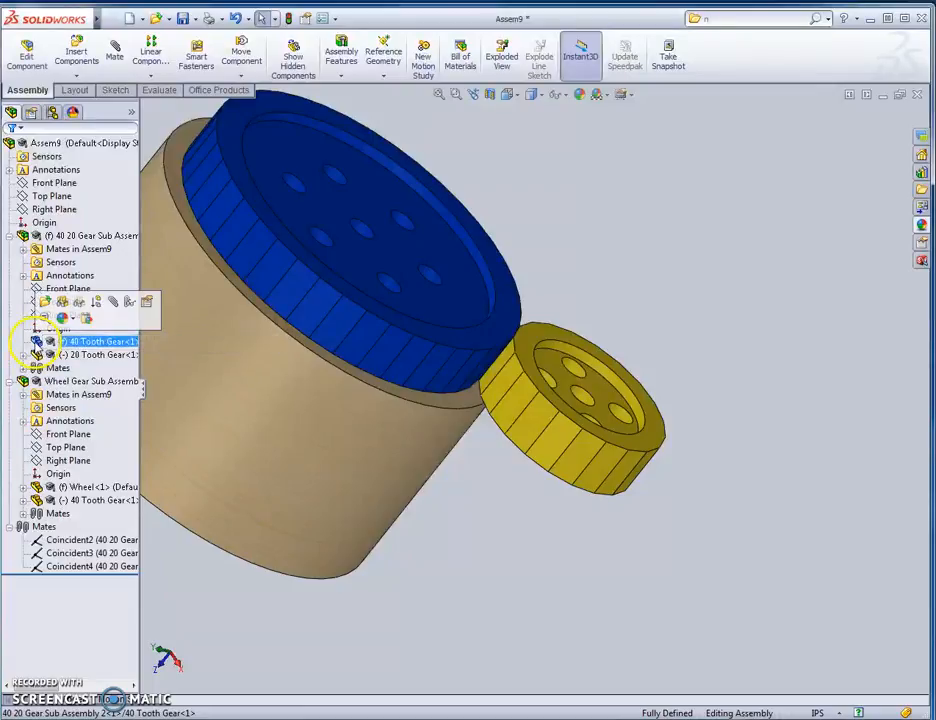
click(62, 303)
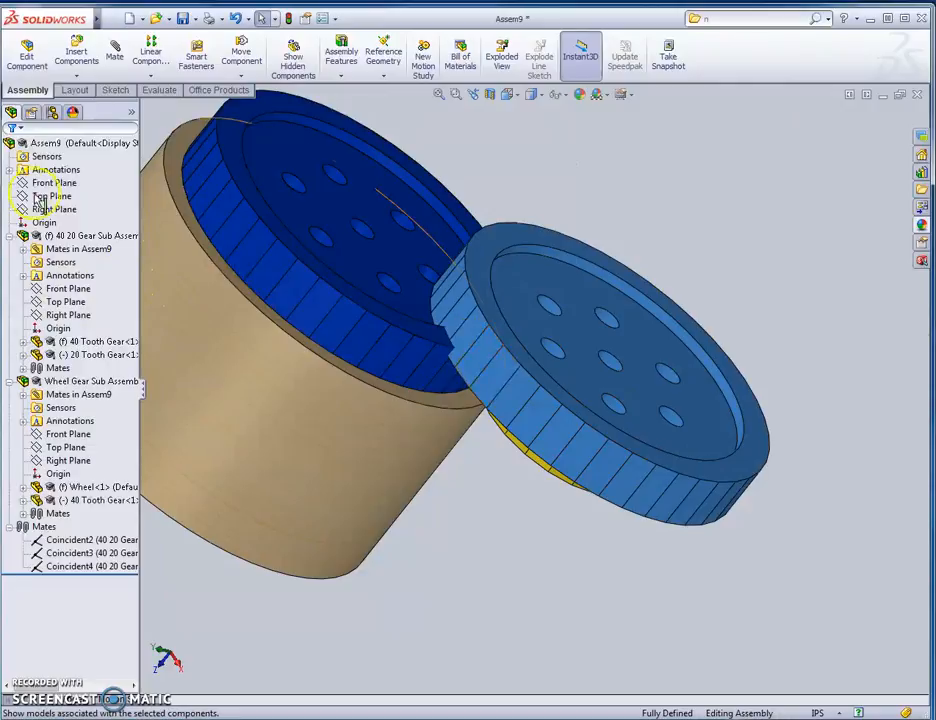
middle_drag(518, 550, 549, 493)
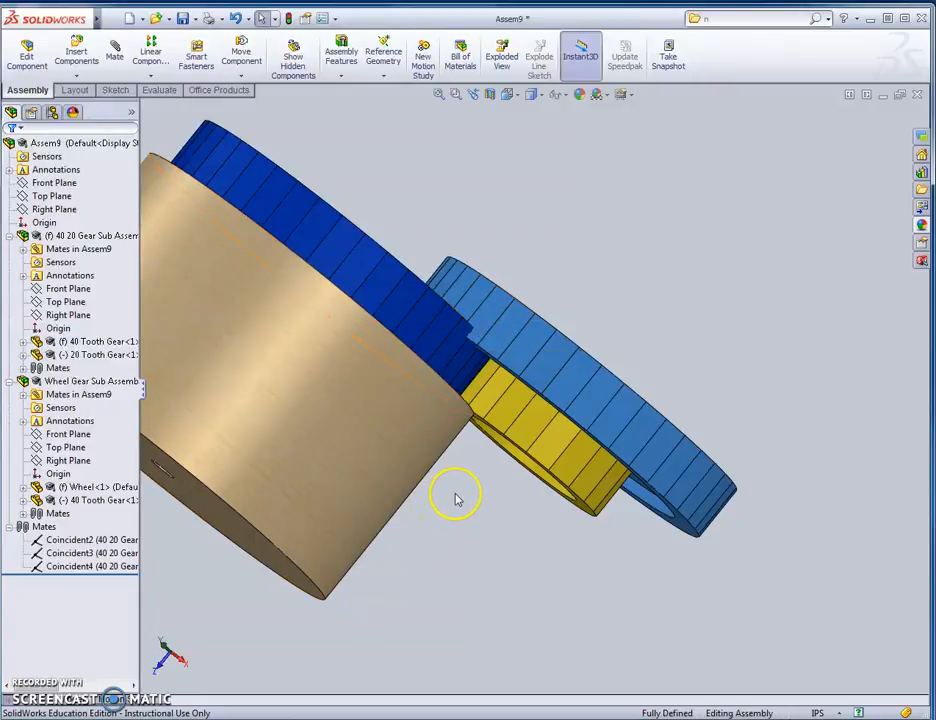
middle_drag(671, 292, 618, 358)
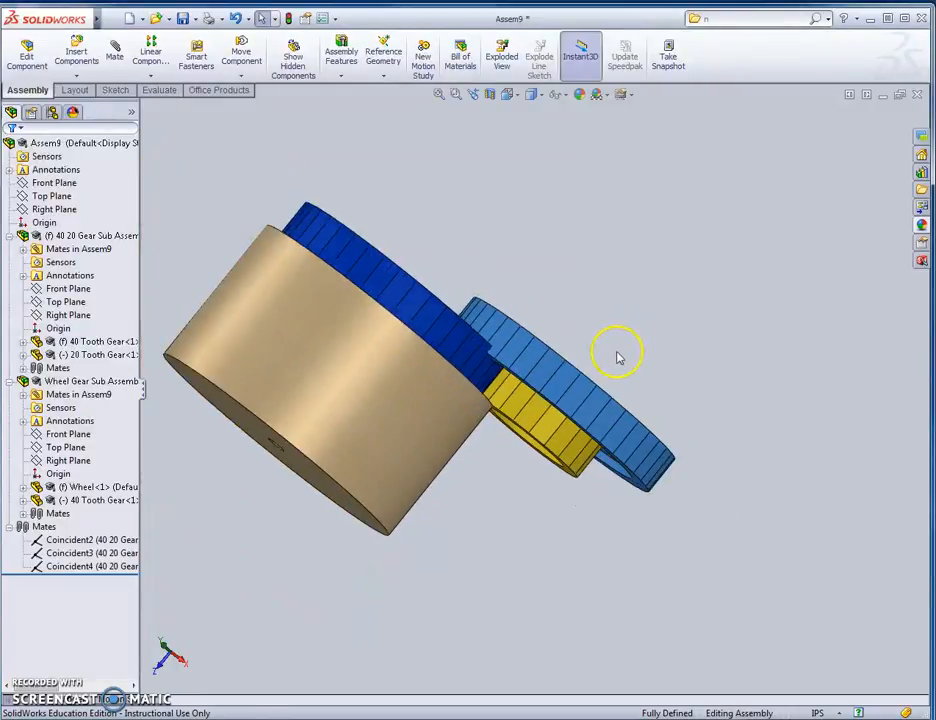
click(62, 540)
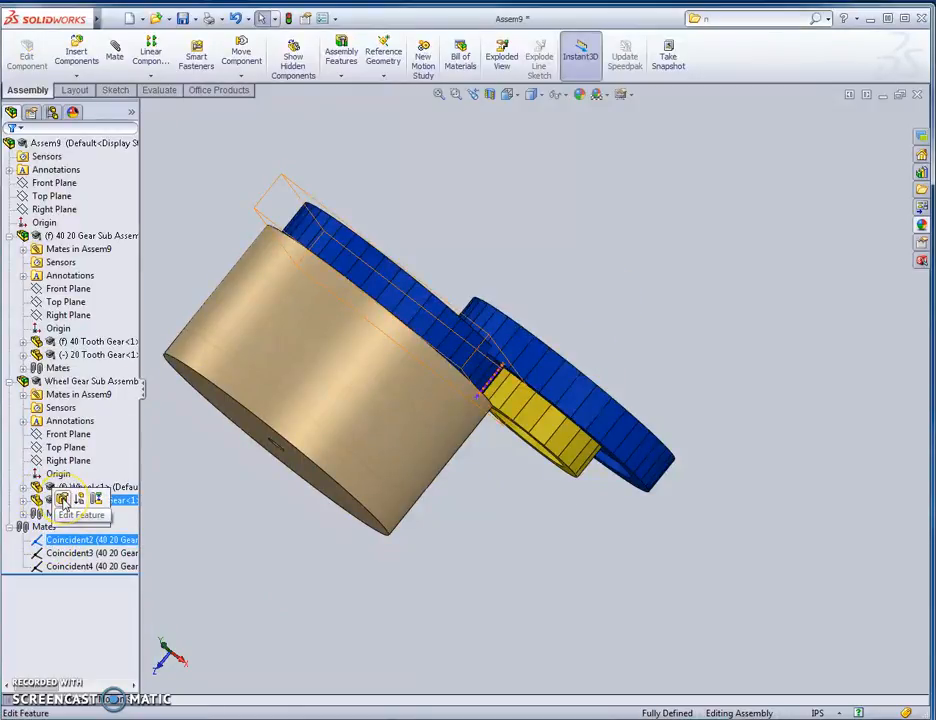
click(62, 500)
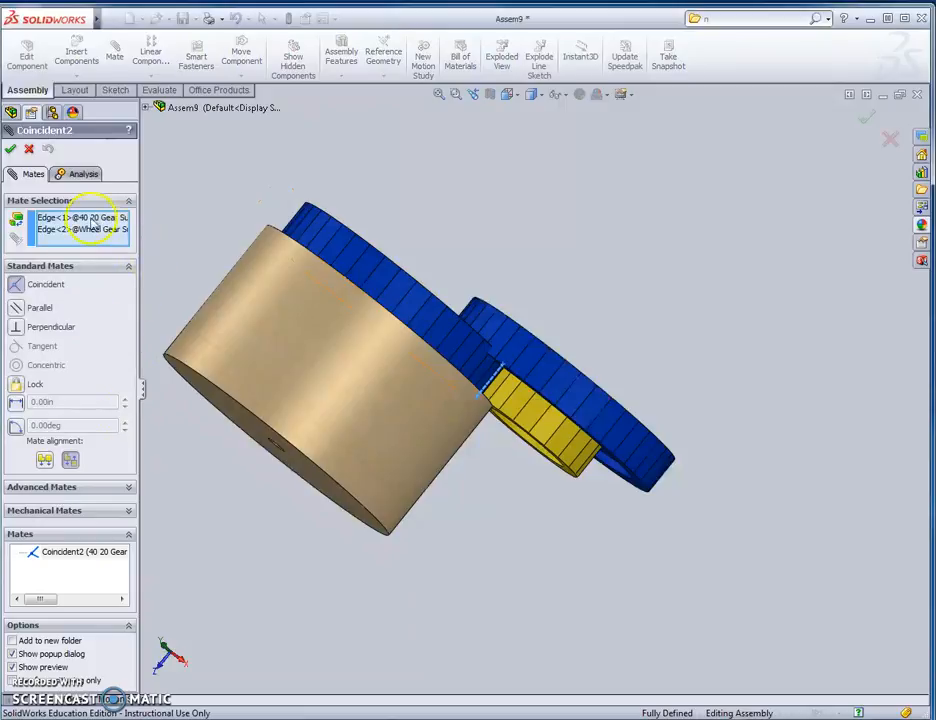
click(30, 150)
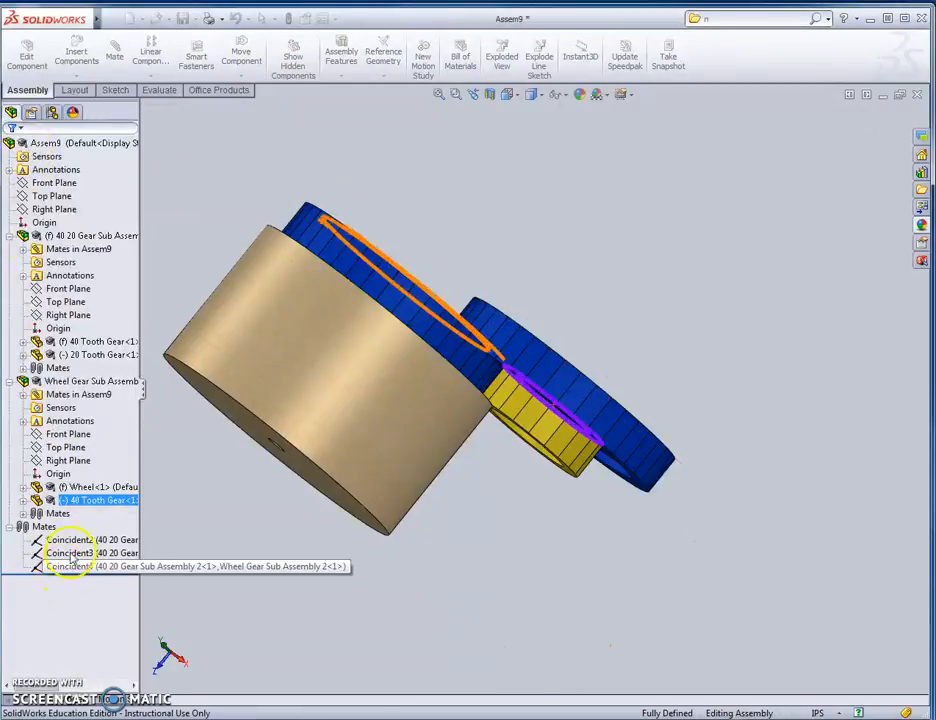
Step: Edit the Coincident4 mate, replacing the 20 Tooth Gear face with the 40 20 sub-assembly's 40 Tooth Gear rim face on the 20 Tooth Gear side
click(42, 567)
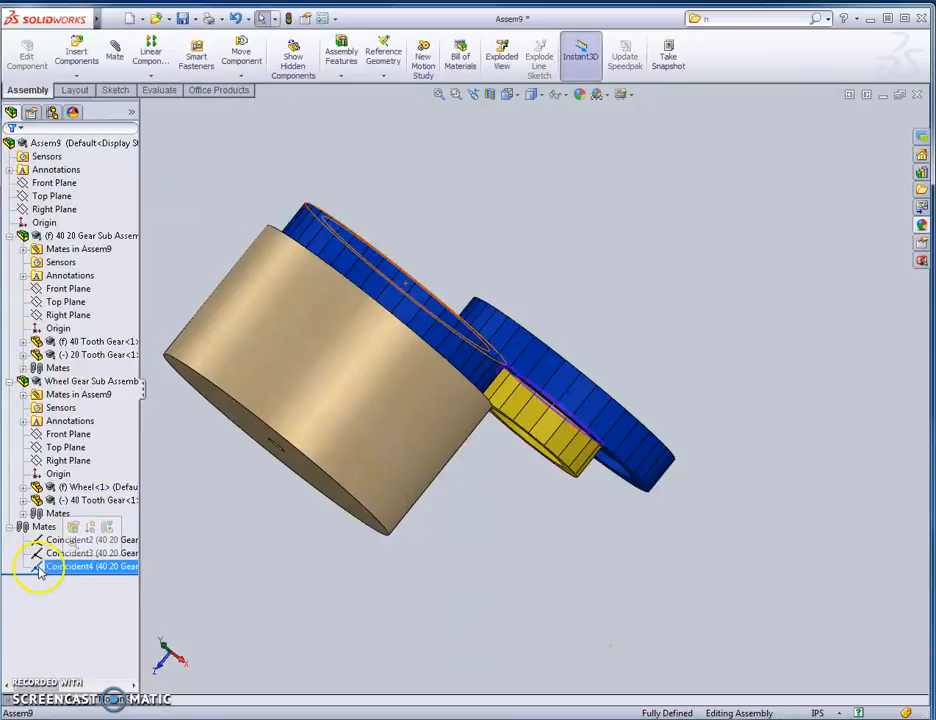
click(55, 527)
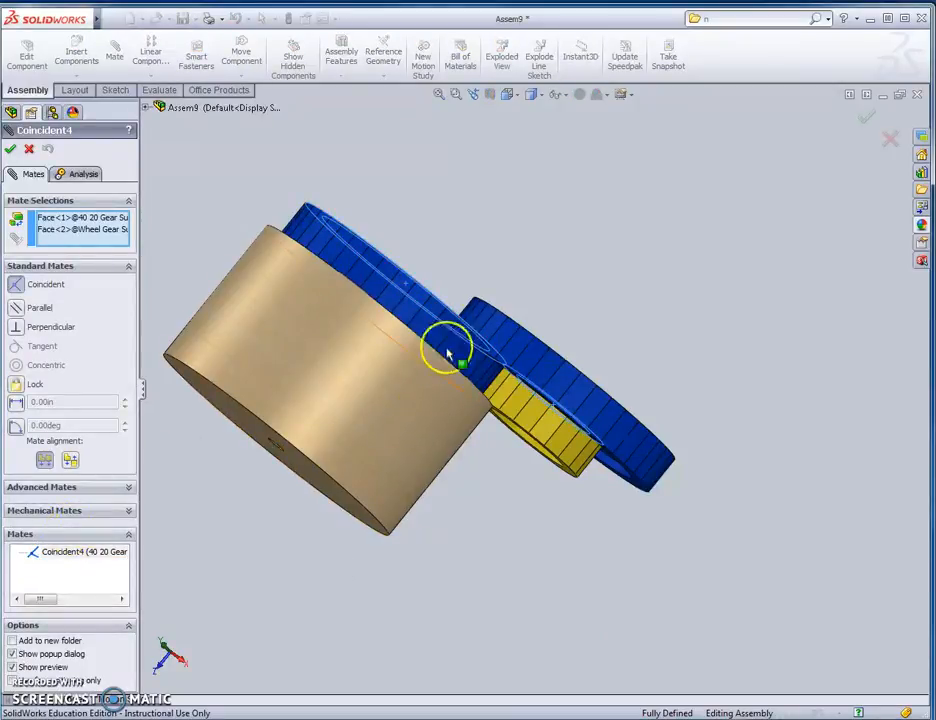
click(66, 222)
key(Delete)
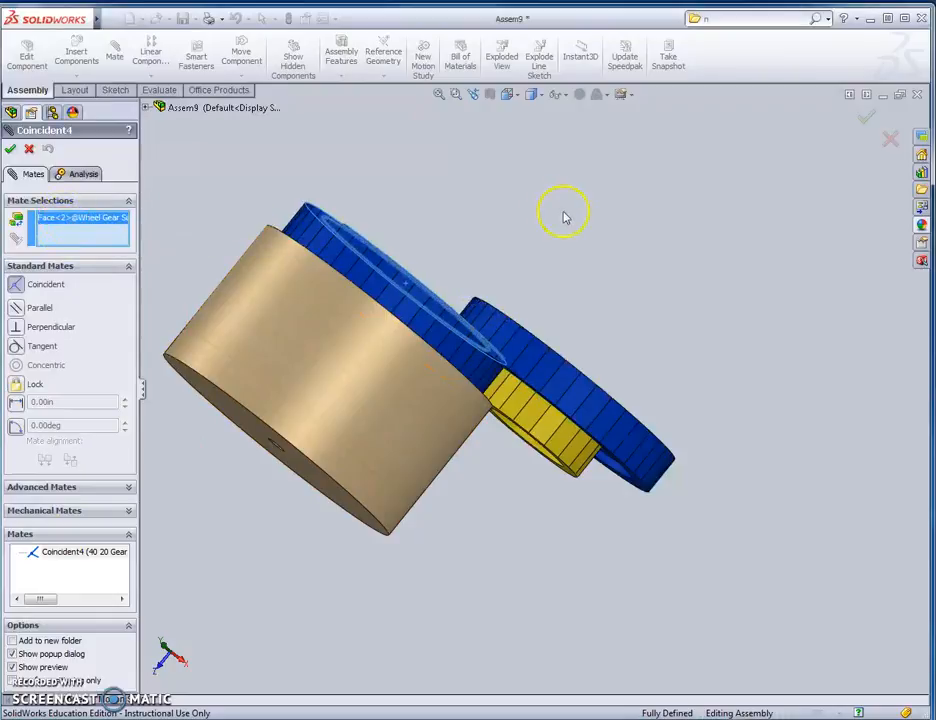
key(Delete)
middle_drag(670, 261, 560, 465)
click(419, 350)
click(612, 443)
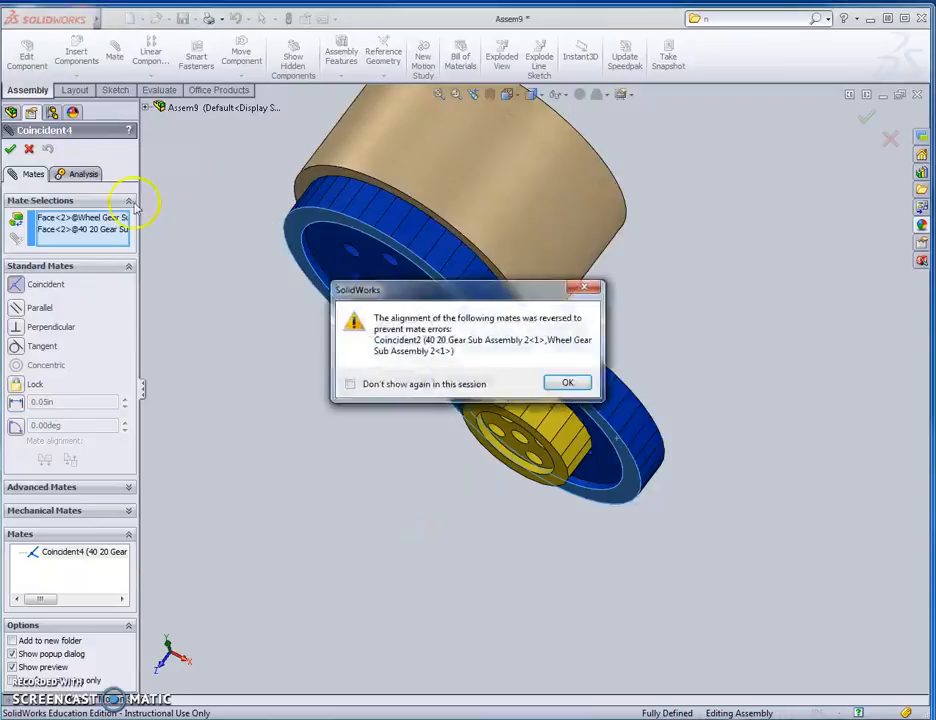
Step: Flip the Coincident4 mate alignment so the wheel sits on the 20 Tooth Gear's side, and accept the edited mate
click(567, 385)
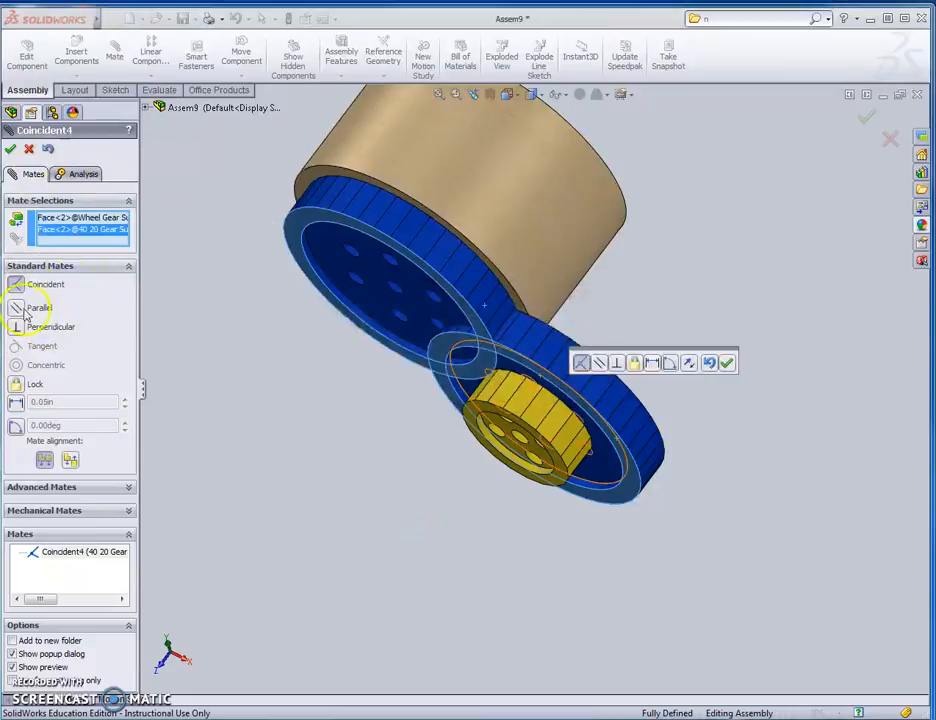
click(693, 365)
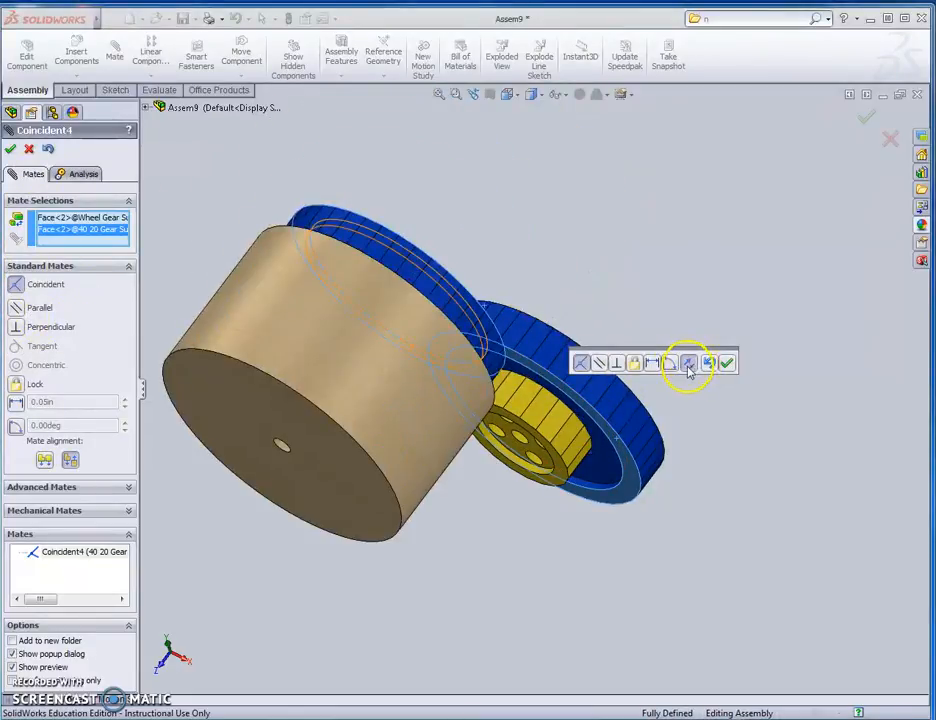
click(561, 389)
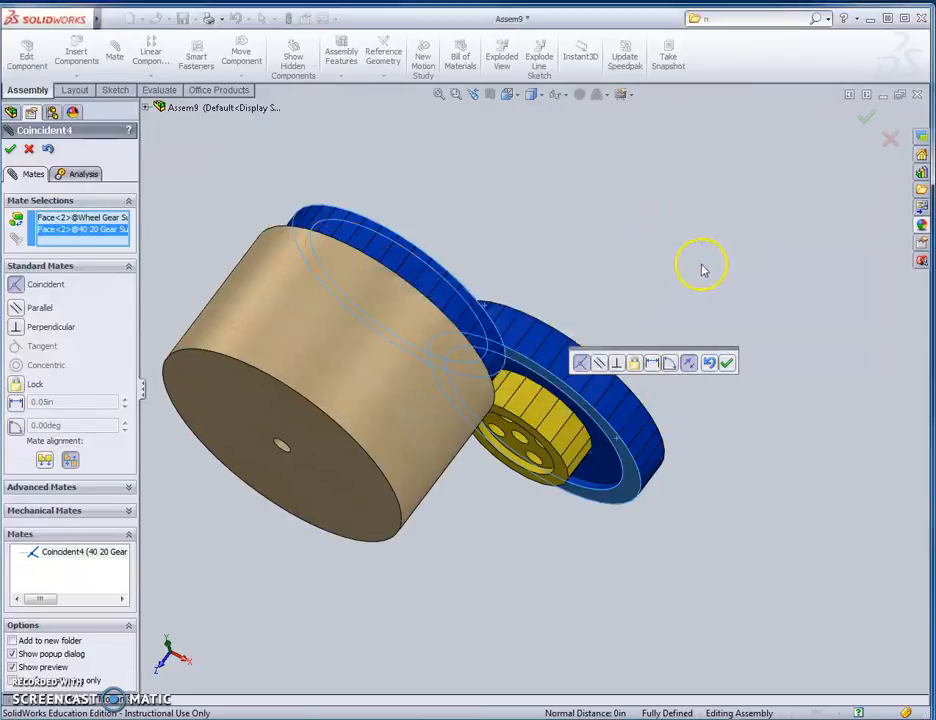
middle_drag(728, 258, 689, 261)
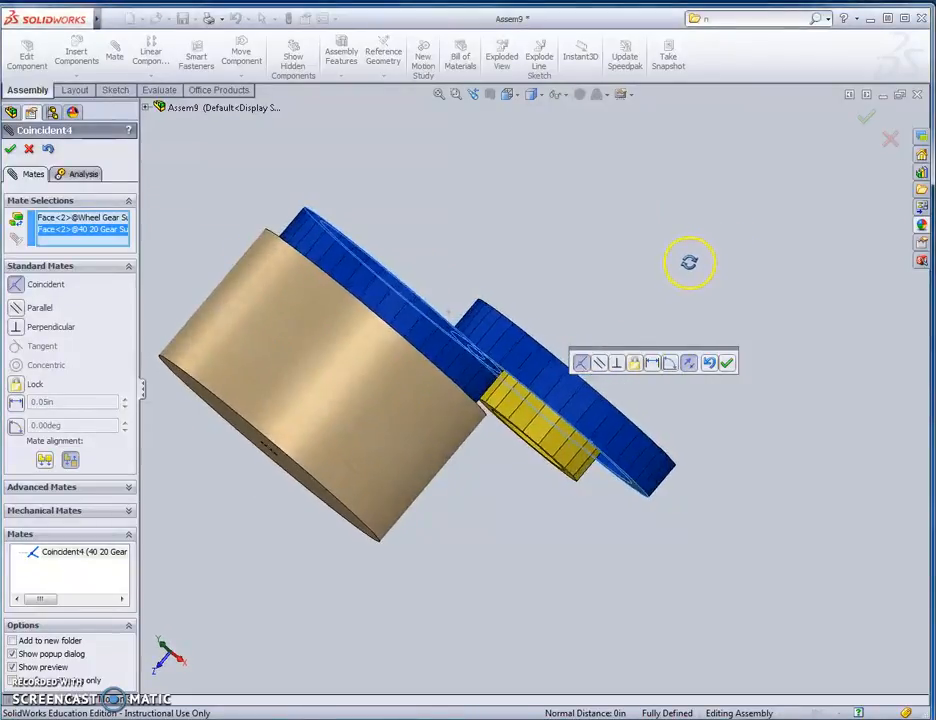
click(729, 363)
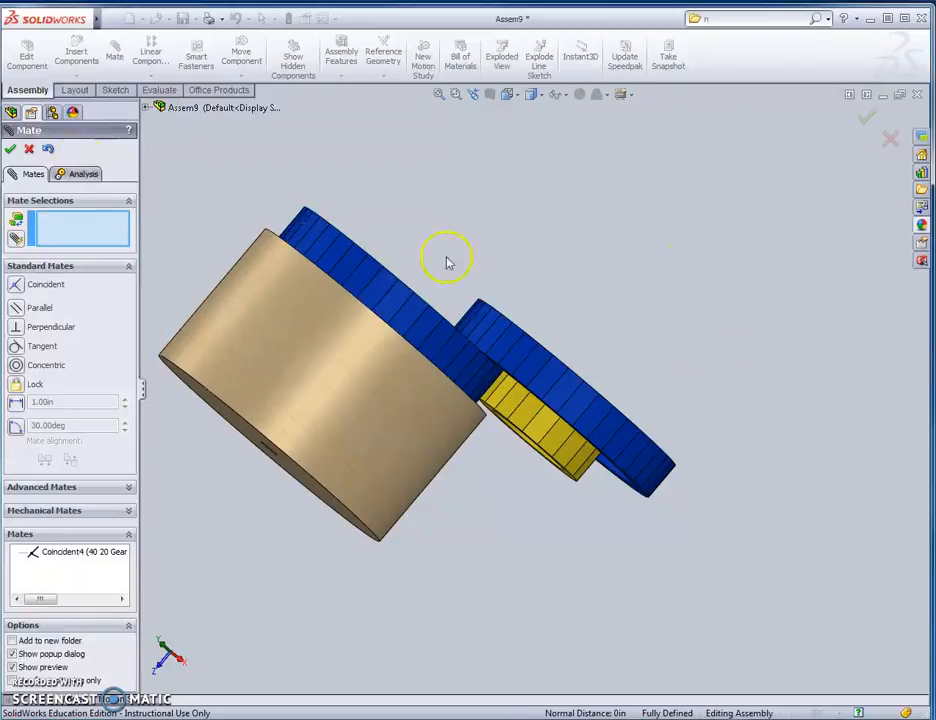
click(11, 149)
Step: Save the assembly as Gear Train Sub Assembly 2 in the Unit 4 Sumo folder
middle_drag(545, 597, 330, 267)
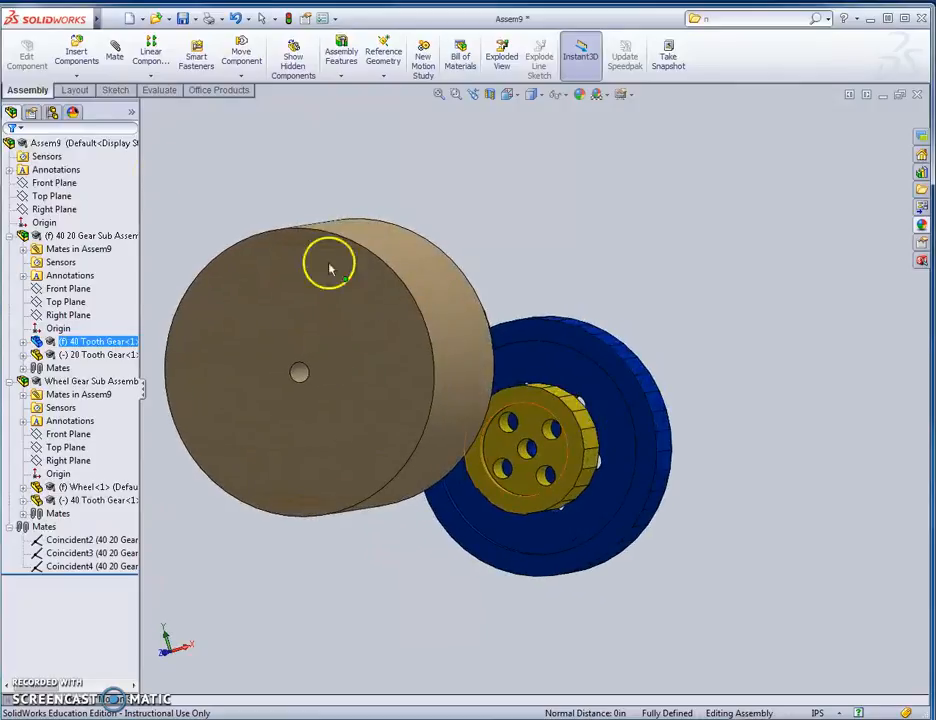
click(193, 19)
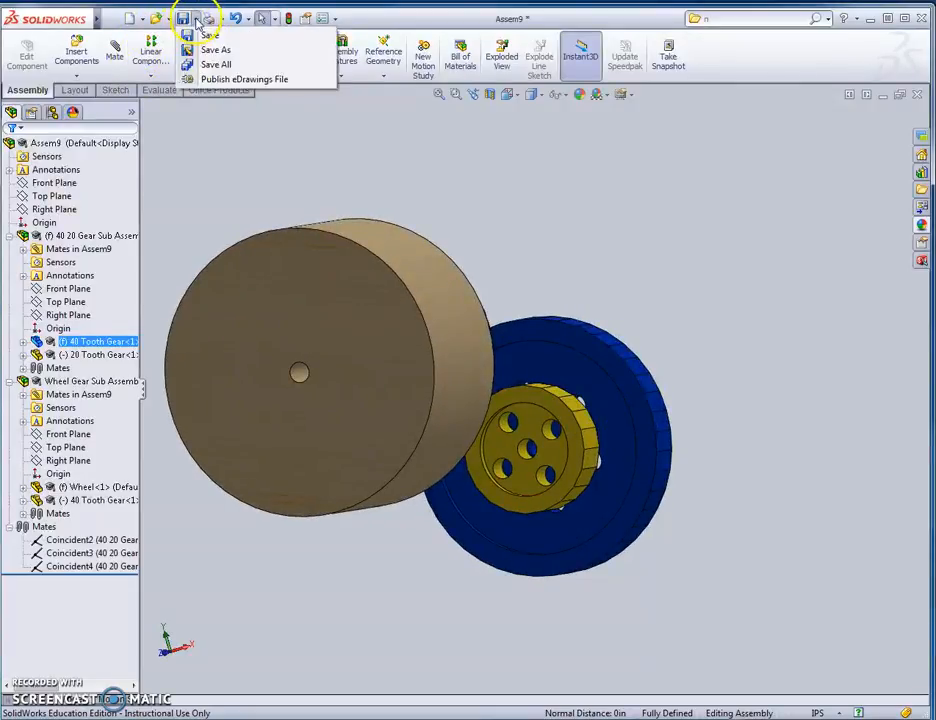
click(207, 50)
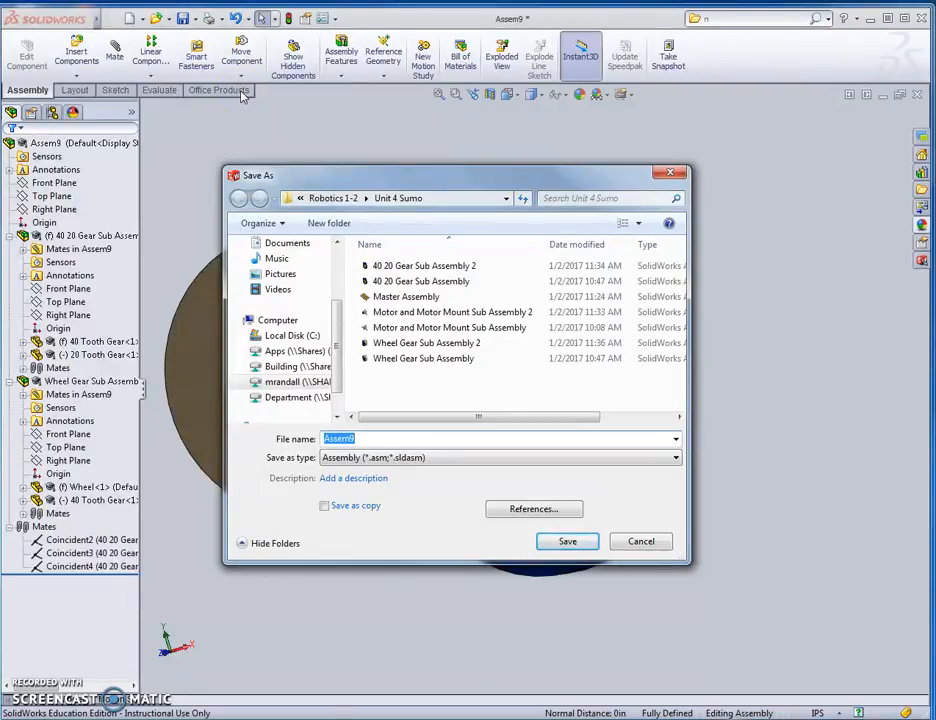
text(Gear)
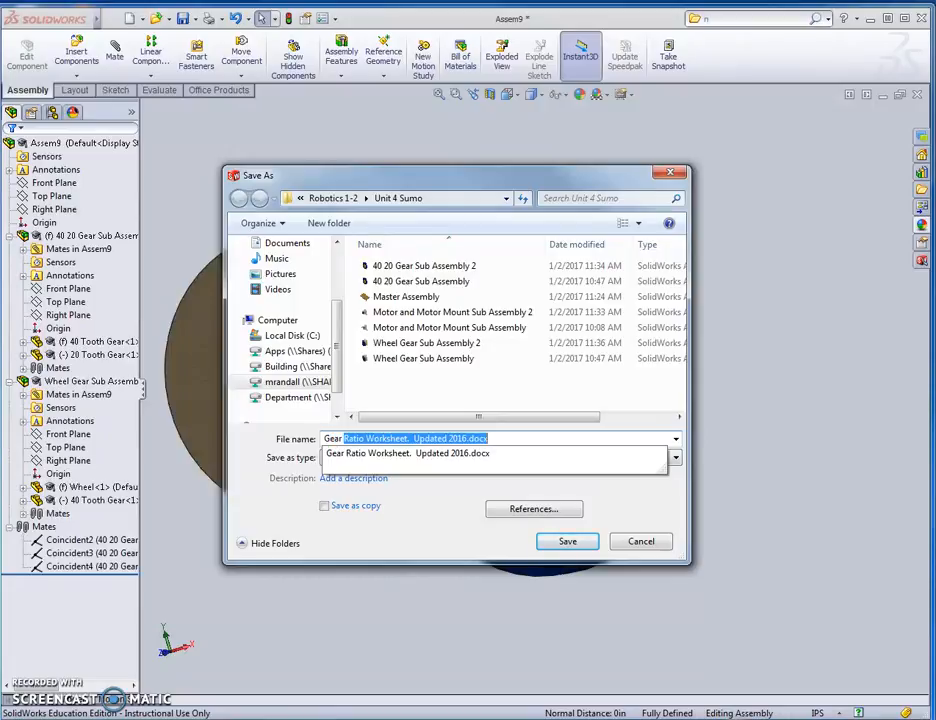
text( Train Sub Assembly 2)
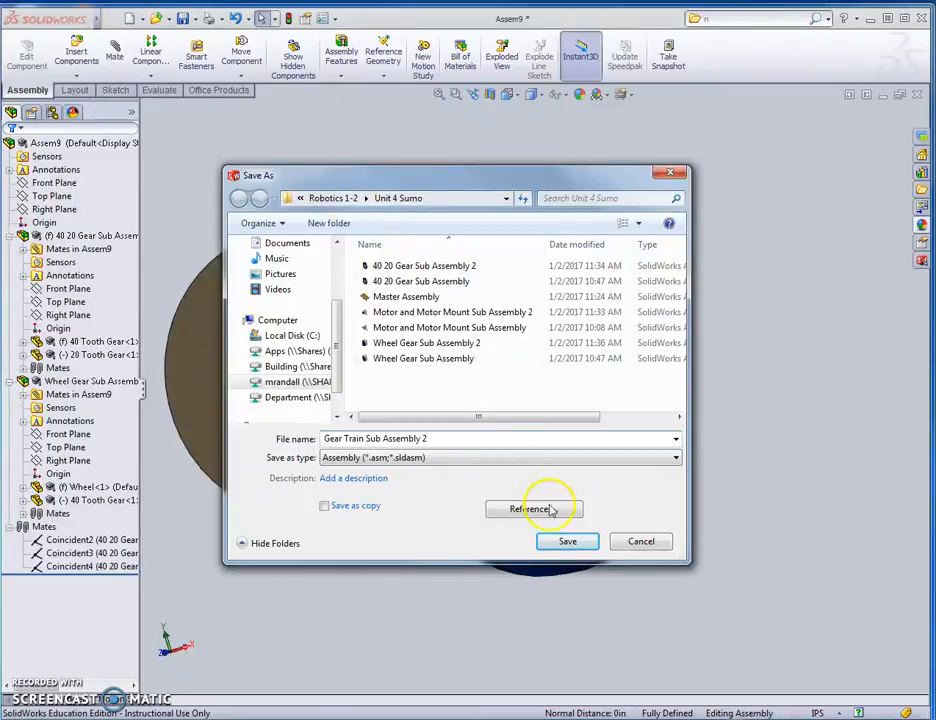
click(566, 544)
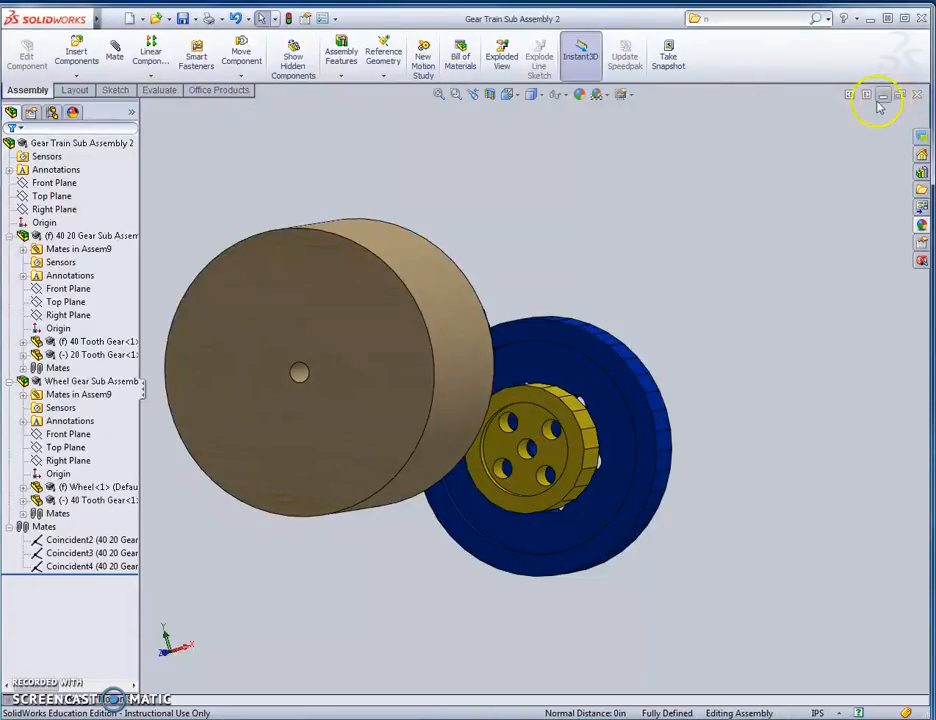
Step: Switch to the open Master Assembly document and clear the Concentric4 mate selection
mouse_move(236, 700)
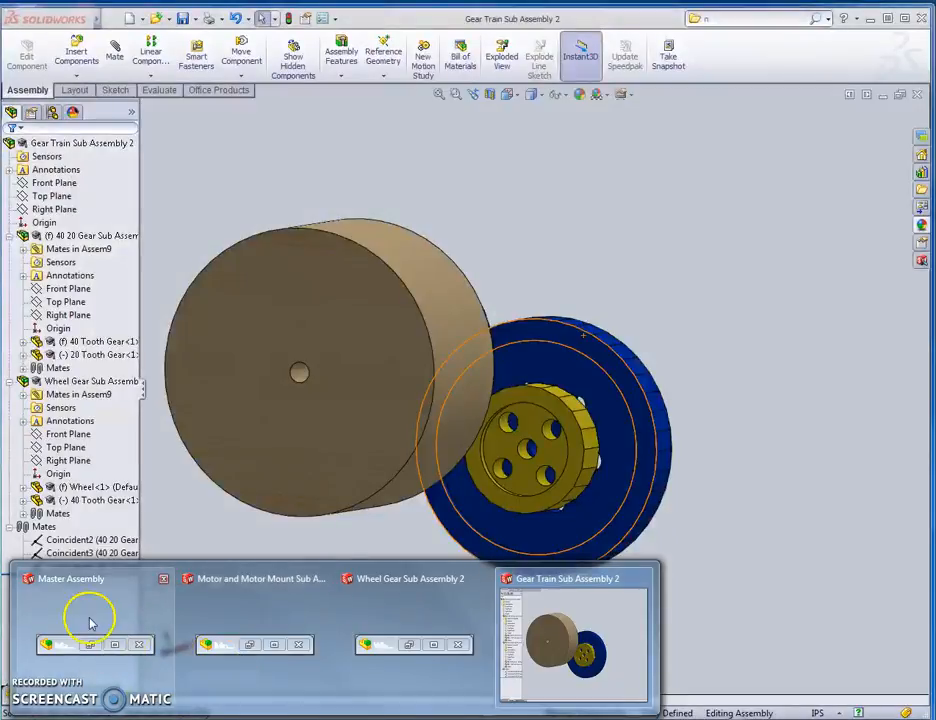
click(89, 623)
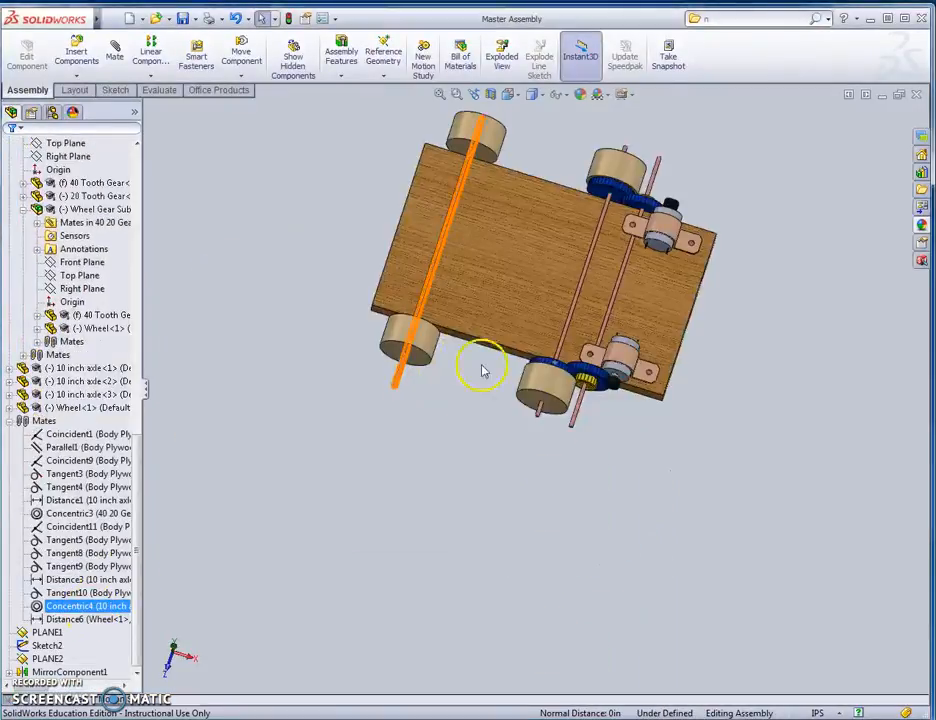
click(565, 470)
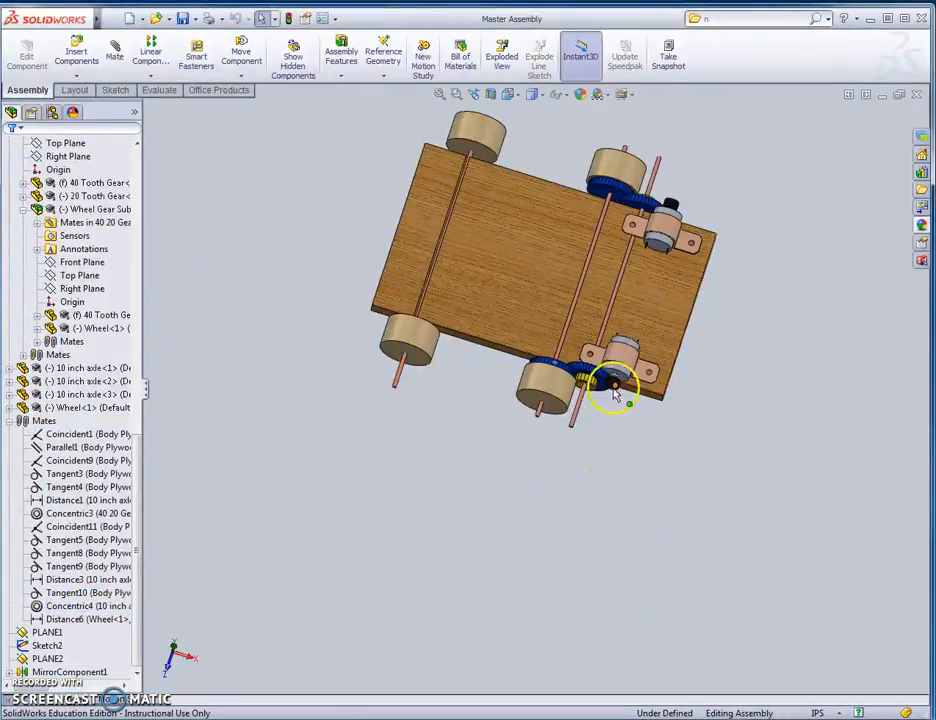
drag(555, 376, 617, 297)
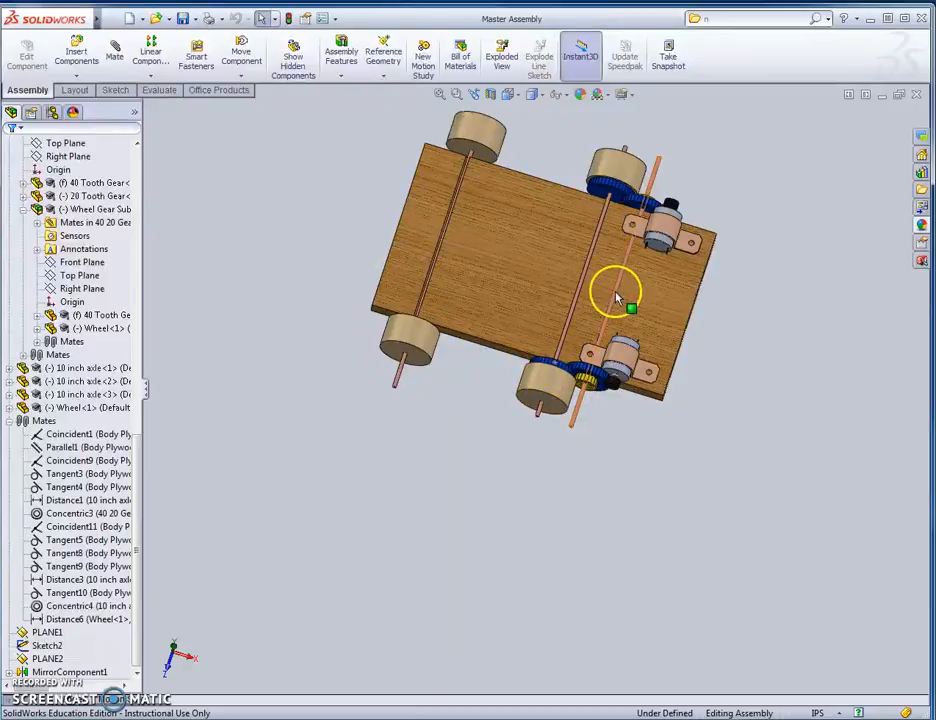